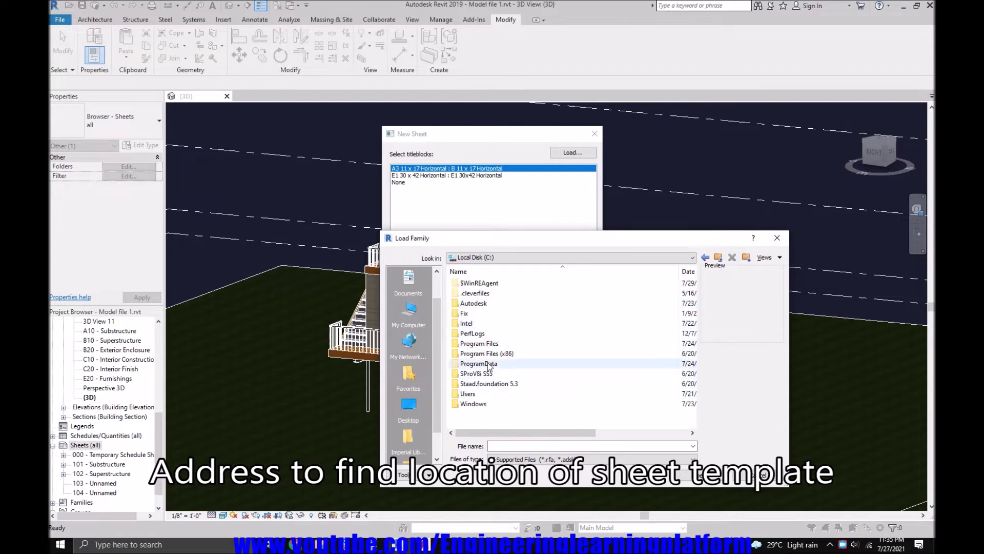
# Browse for title block families to ProgramData > Autodesk > RVT 2019 > Libraries > US Imperial > Titleblocks on drive C
pyautogui.doubleClick(489, 364)
pyautogui.doubleClick(487, 295)
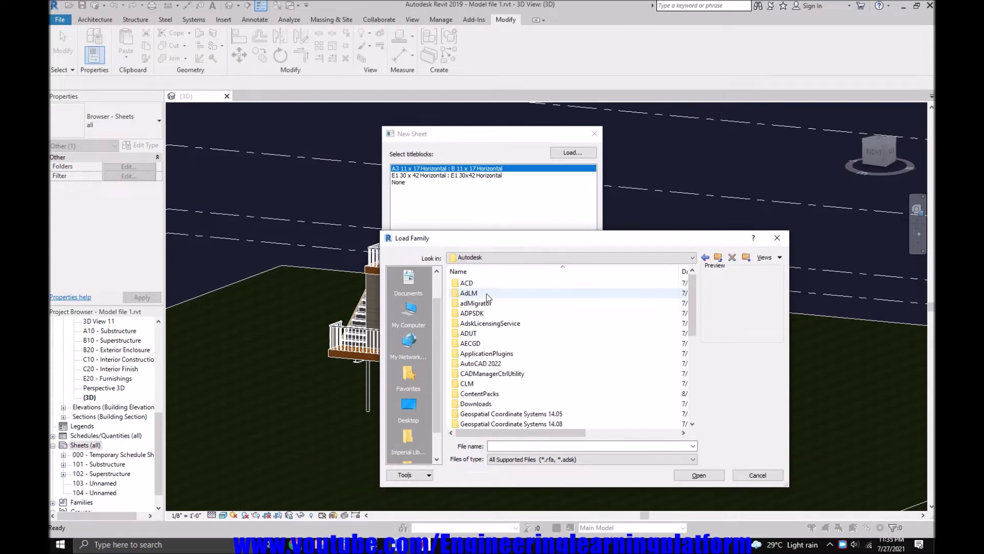
pyautogui.scroll(-8, 497, 374)
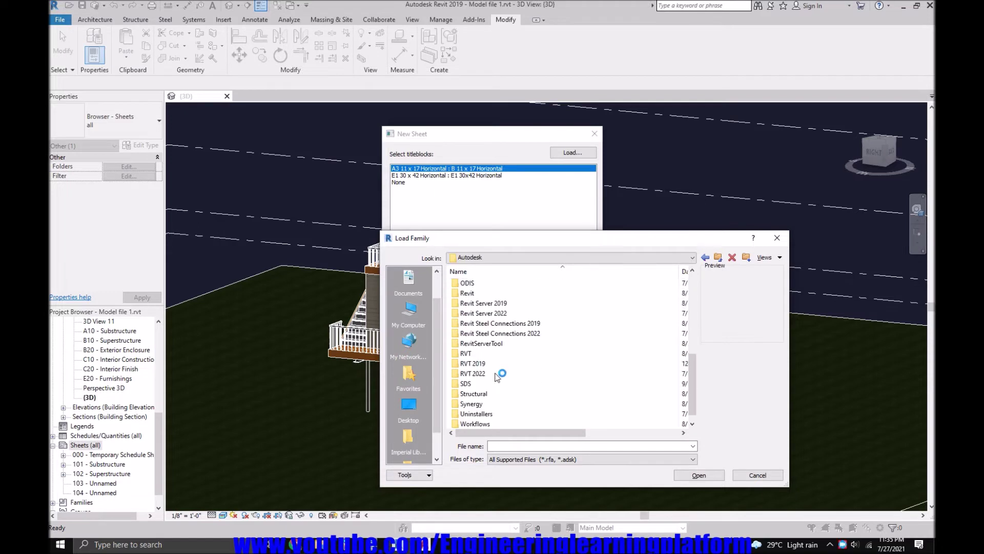
pyautogui.doubleClick(495, 365)
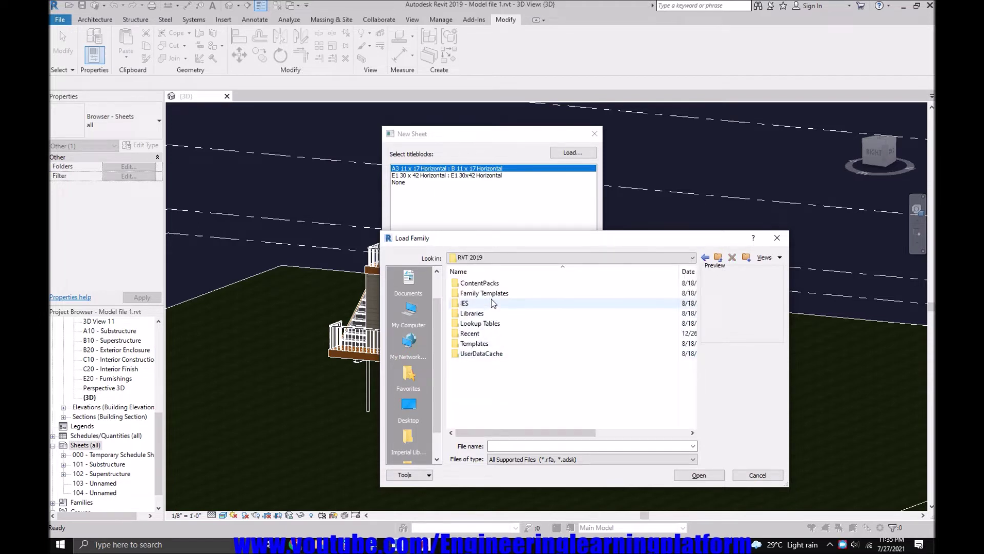
pyautogui.doubleClick(489, 313)
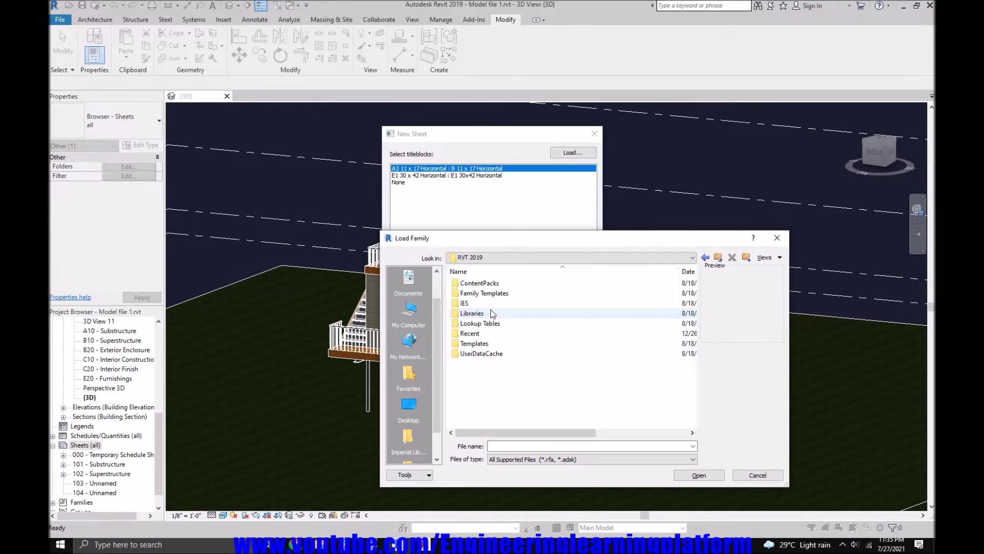
pyautogui.doubleClick(491, 309)
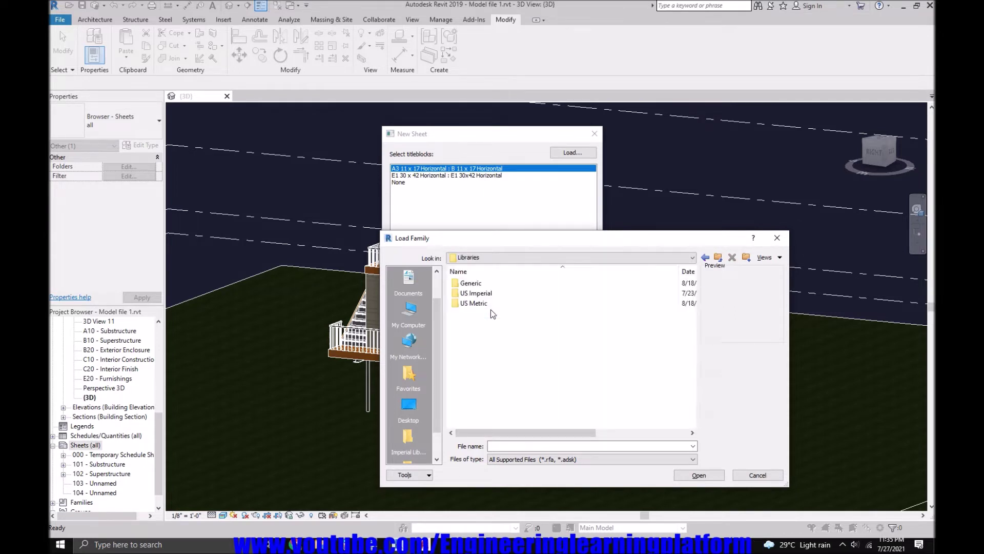
pyautogui.doubleClick(494, 293)
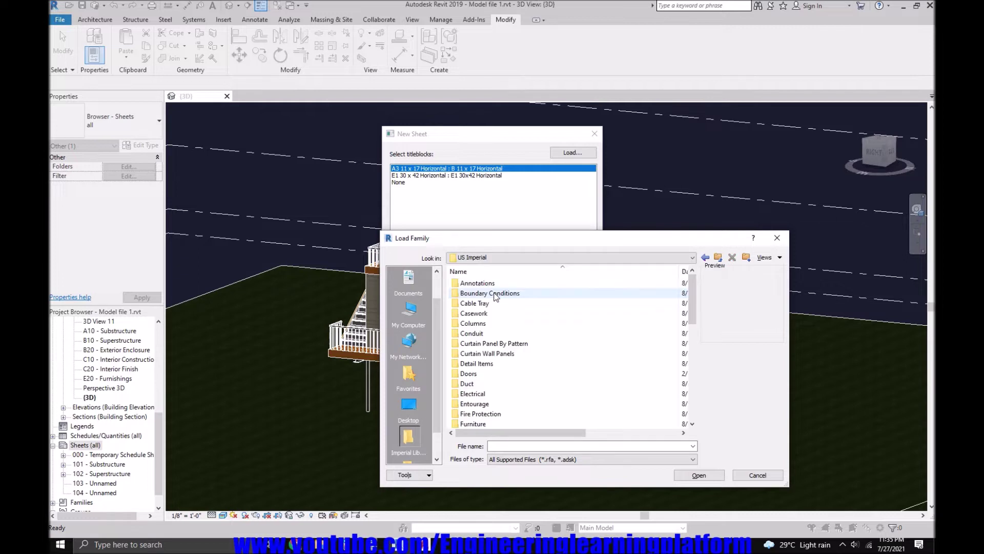
pyautogui.scroll(-8, 498, 356)
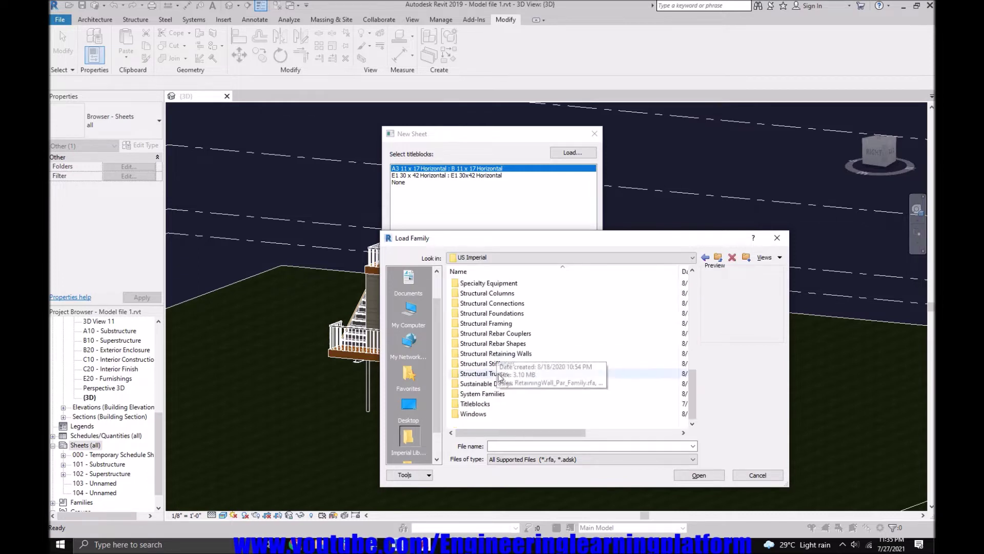
pyautogui.doubleClick(502, 404)
# Preview the available title block families in the Titleblocks folder to compare their layouts
pyautogui.click(493, 293)
pyautogui.click(496, 303)
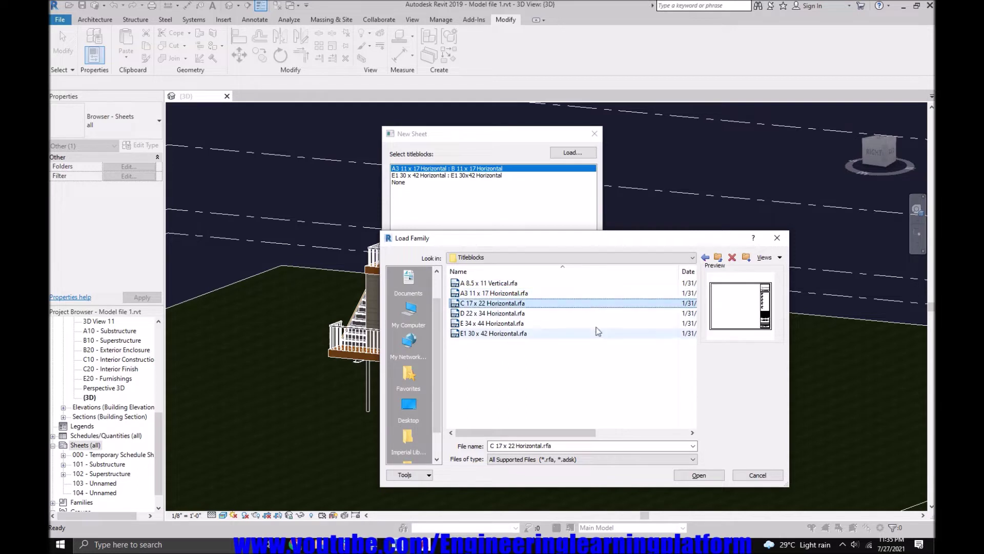
pyautogui.press('Down')
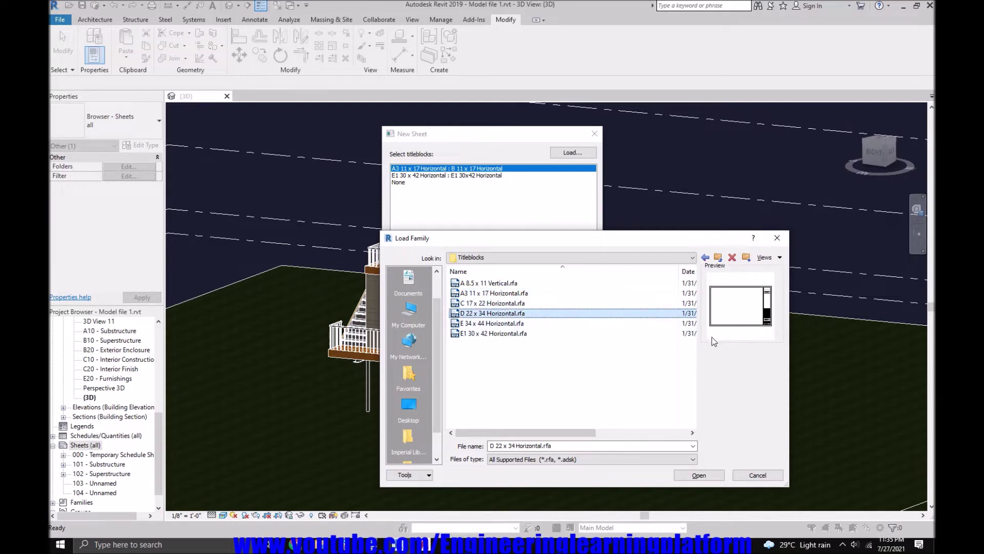
pyautogui.press('Down')
pyautogui.press('Down')
pyautogui.press('Up')
pyautogui.press('Up')
pyautogui.press('Up')
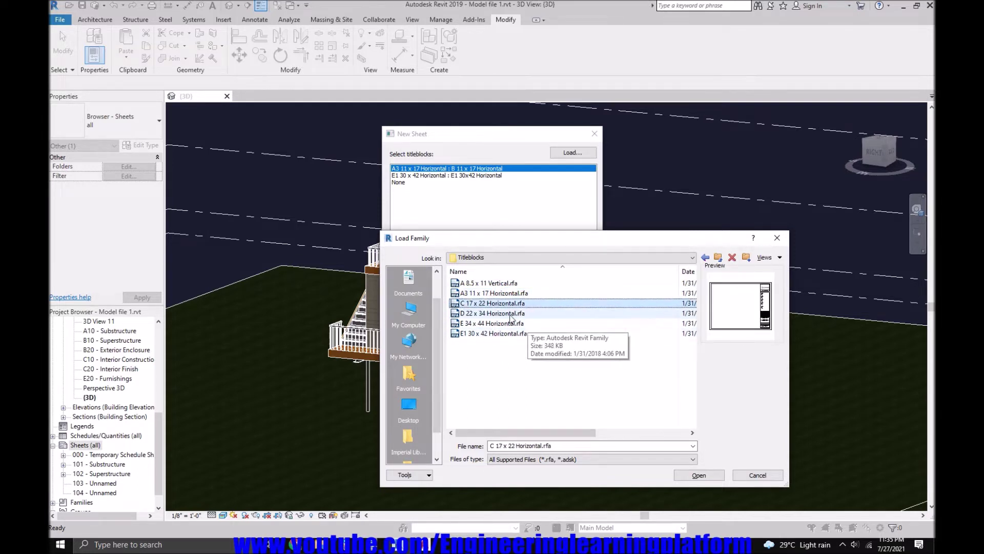
# Load A3 11 x 17 Horizontal.rfa and create a new sheet with the A3 11 x 17 Horizontal title block
pyautogui.click(496, 293)
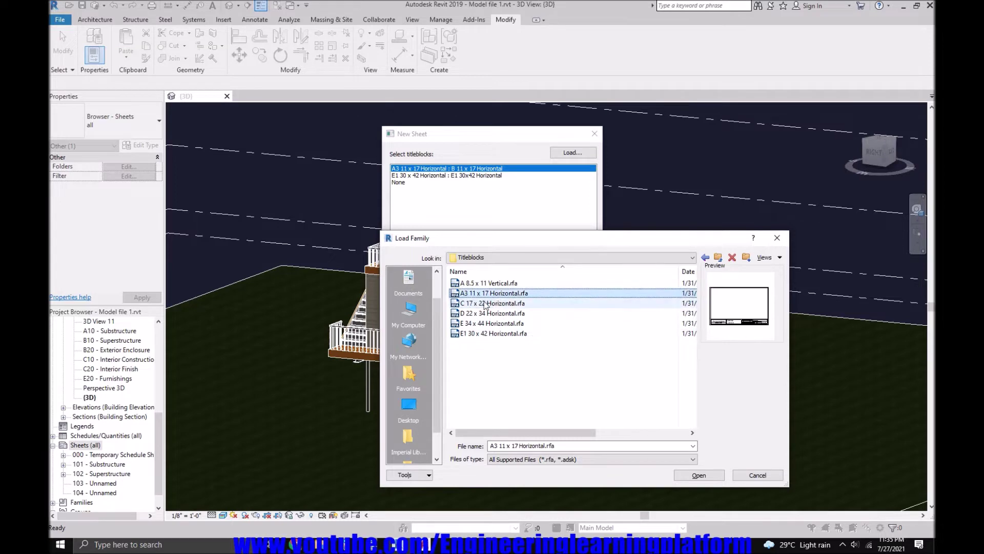
pyautogui.click(699, 475)
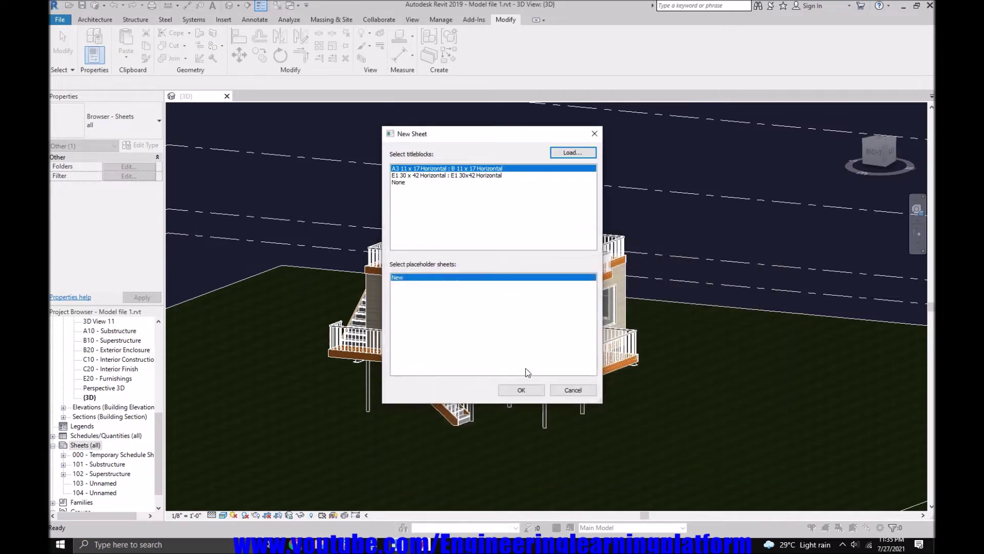
pyautogui.click(530, 391)
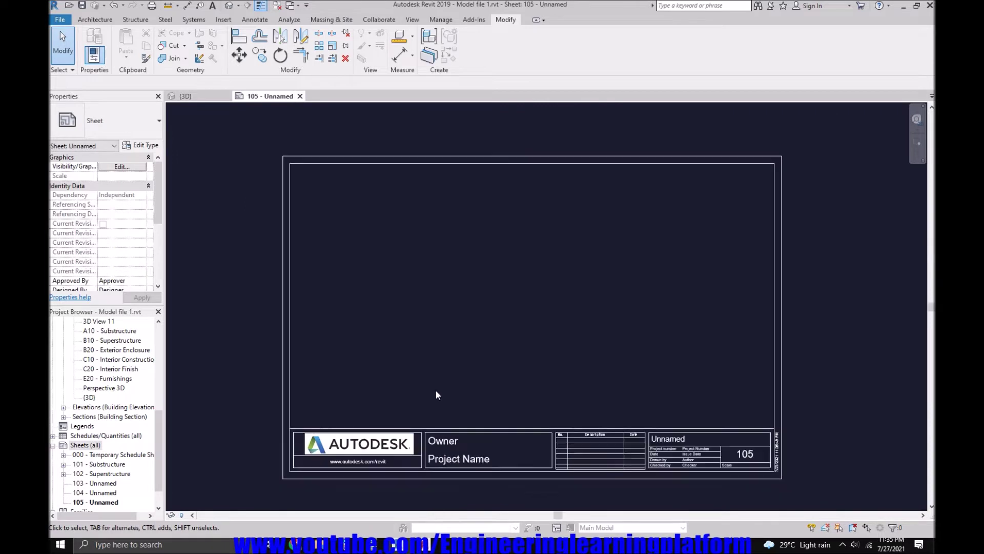
# Open the new sheet's title block family for editing
pyautogui.scroll(1, 399, 447)
pyautogui.click(412, 450)
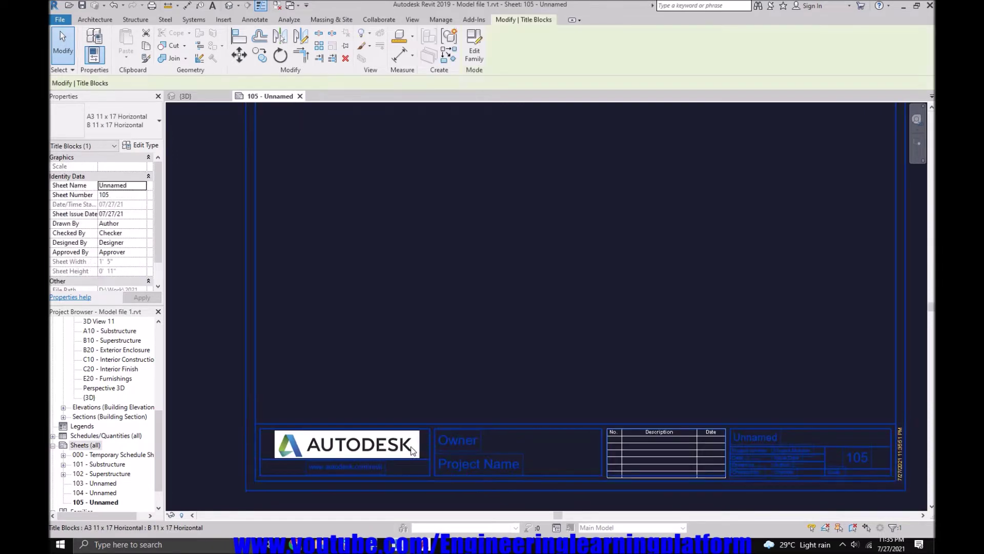
pyautogui.doubleClick(411, 450)
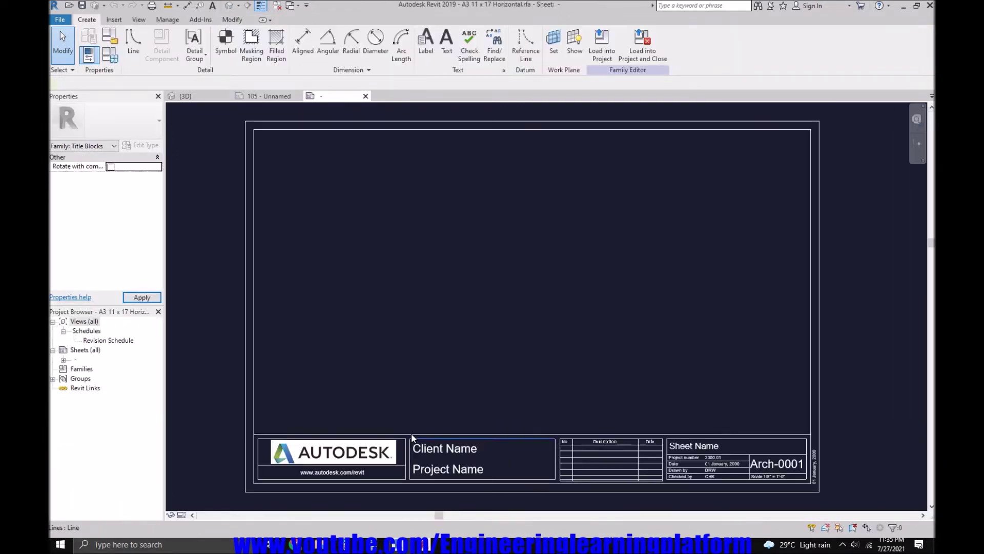
# Delete the Autodesk logo, the website text and the dividing line from the title block's logo cell
pyautogui.click(374, 456)
pyautogui.press('Delete')
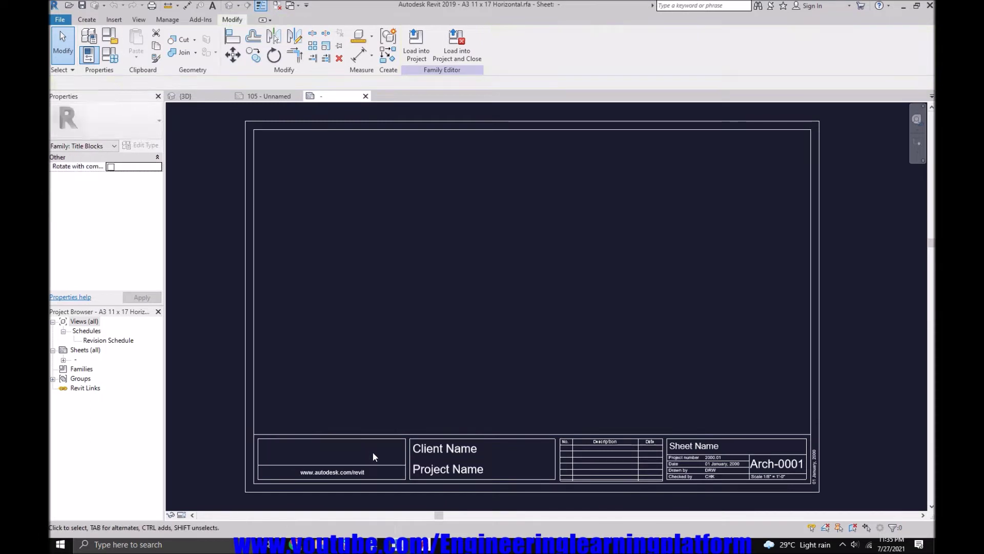
pyautogui.scroll(3, 330, 475)
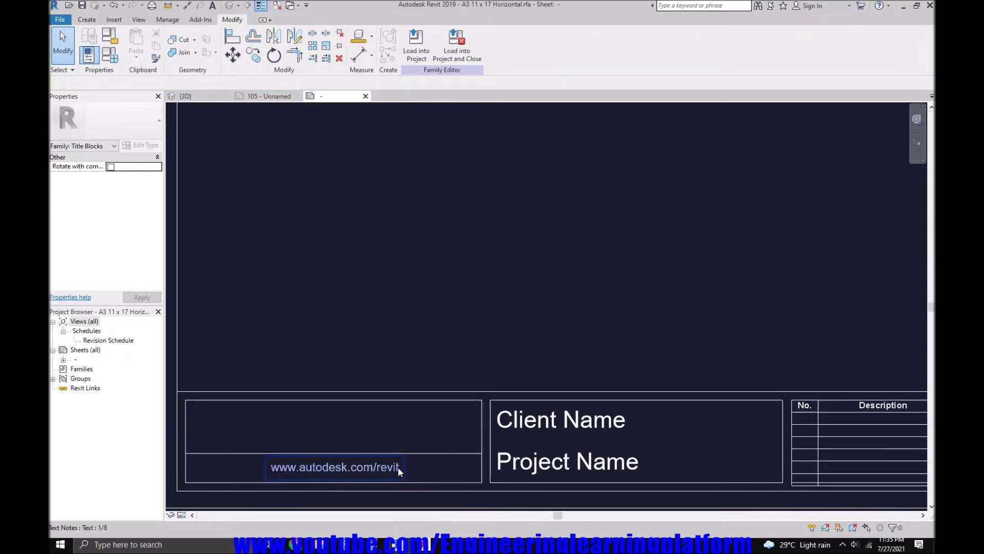
pyautogui.moveTo(410, 471); pyautogui.dragTo(367, 436)
pyautogui.scroll(-3, 406, 425)
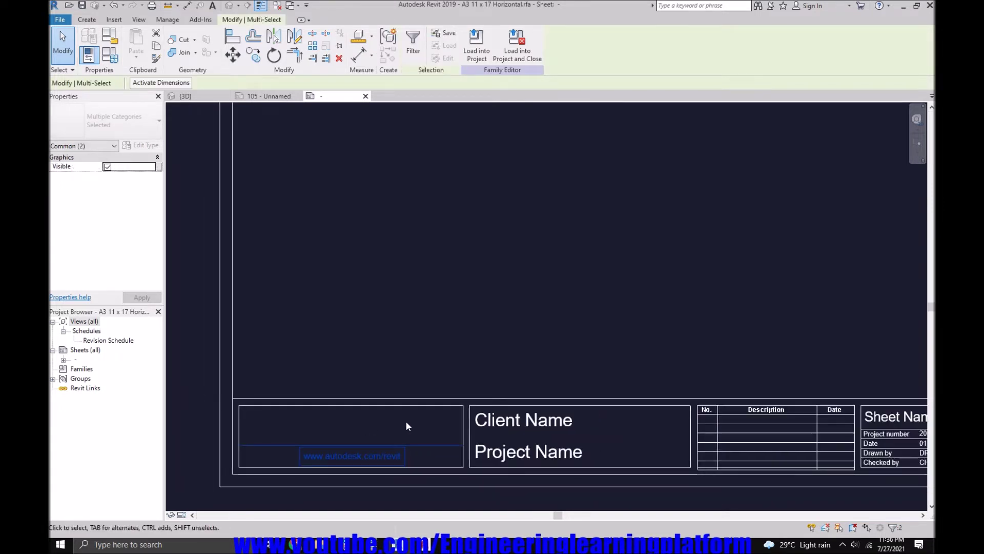
pyautogui.press('Delete')
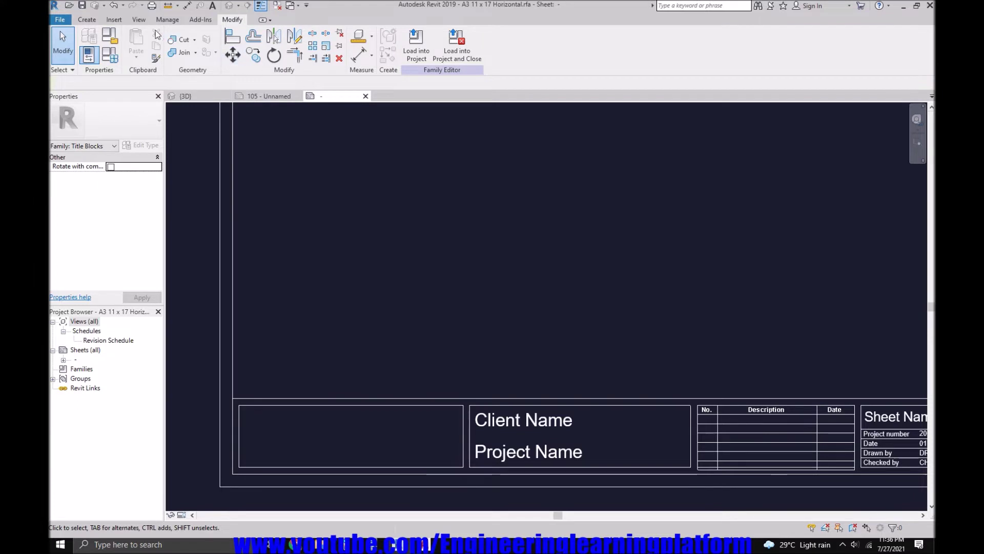
# Import the image "drawing logo - Copy.png" and place it over the empty logo cell
pyautogui.click(113, 21)
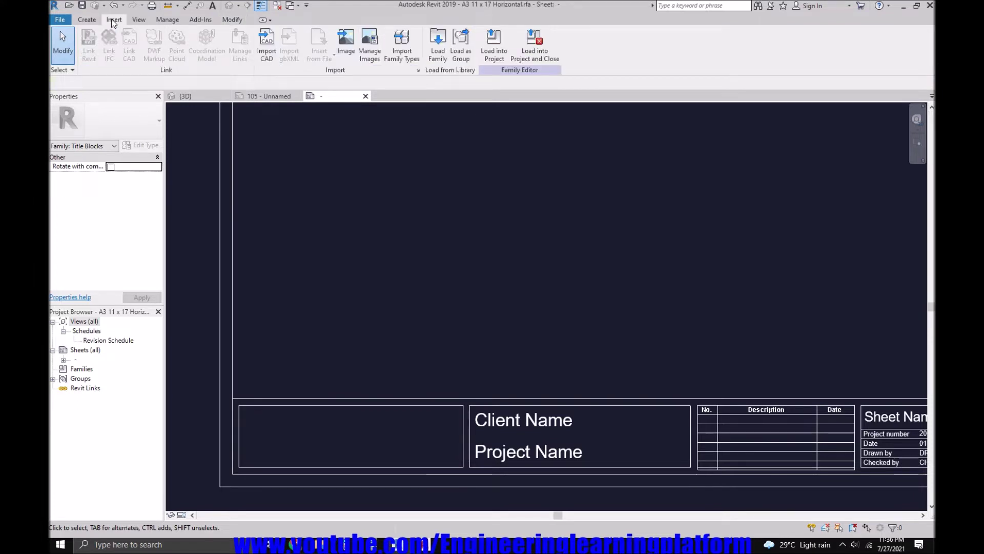
pyautogui.click(343, 44)
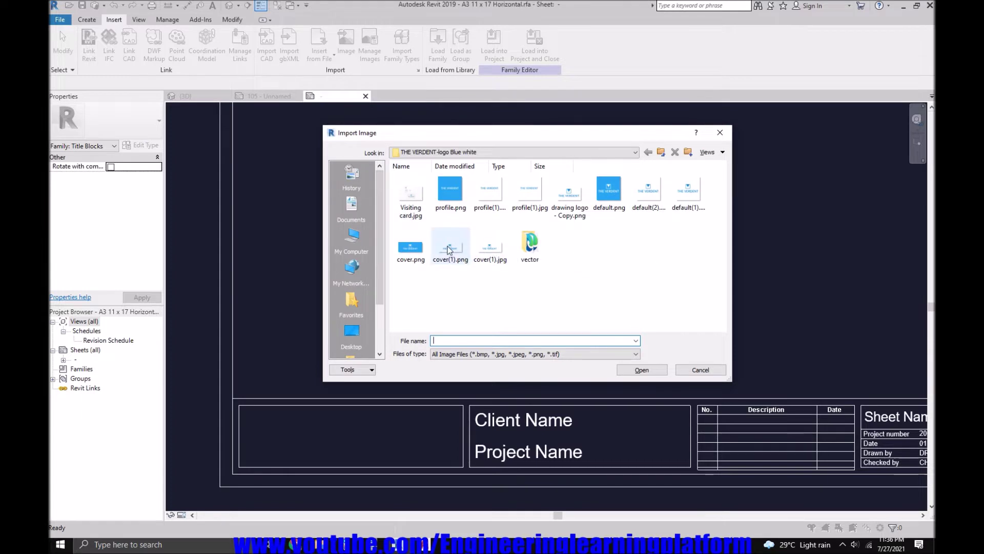
pyautogui.click(499, 245)
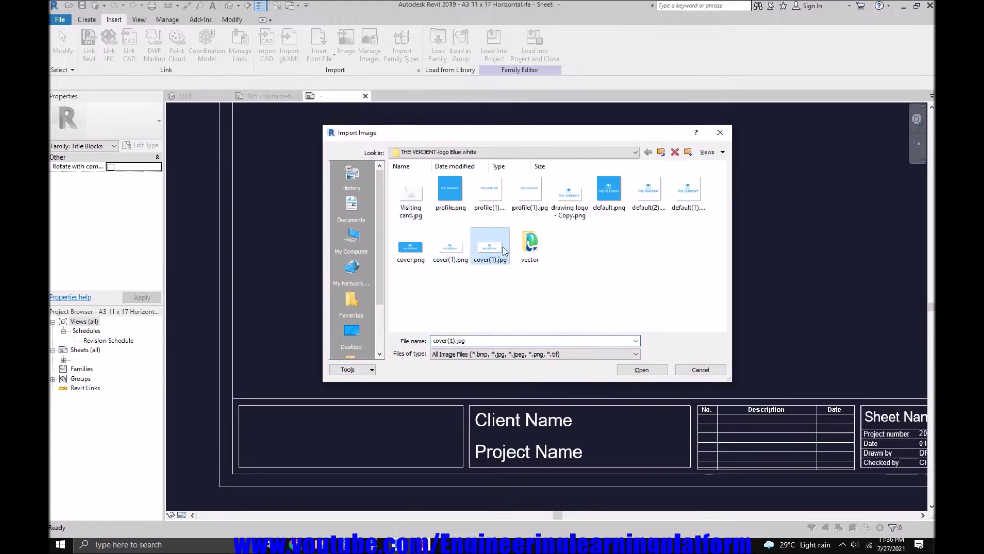
pyautogui.click(569, 197)
pyautogui.click(642, 369)
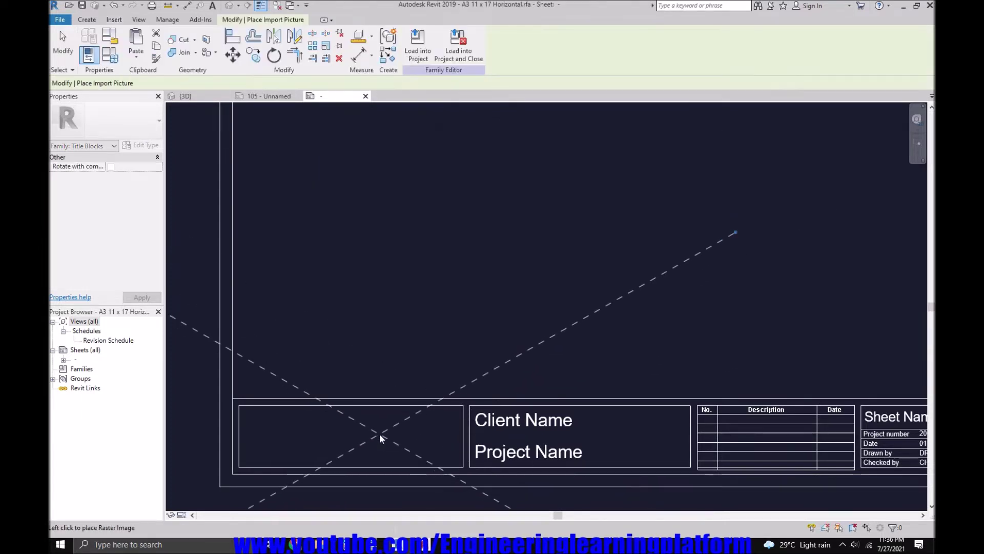
pyautogui.click(357, 446)
# Shrink the logo image proportionally to a width of about 3 29/64"
pyautogui.scroll(-4, 450, 354)
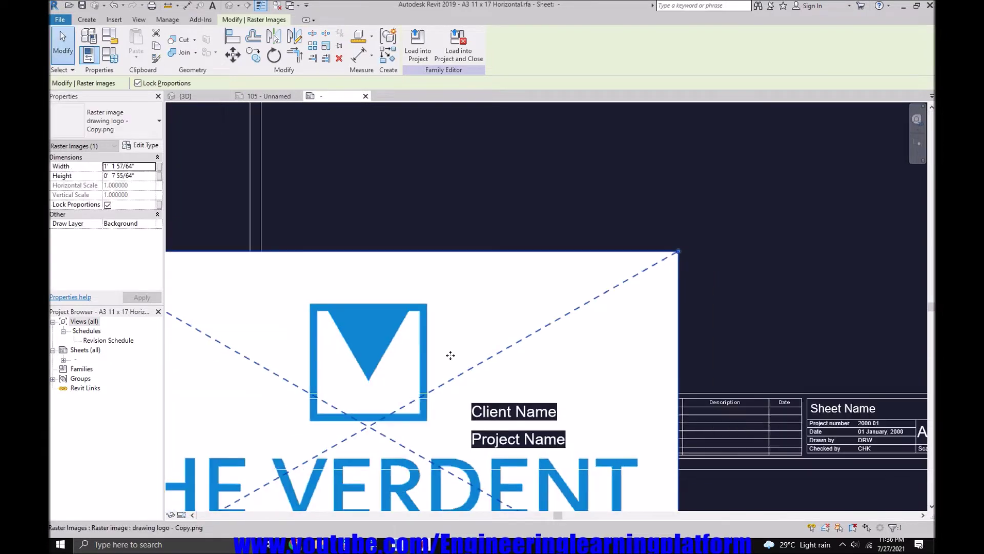
pyautogui.click(587, 332)
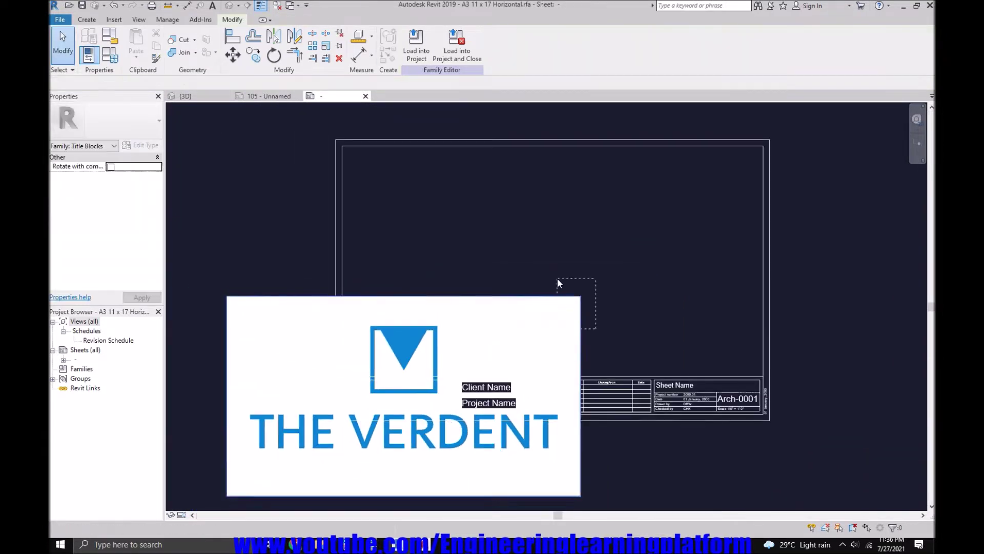
pyautogui.click(573, 297)
pyautogui.moveTo(581, 297); pyautogui.dragTo(315, 447)
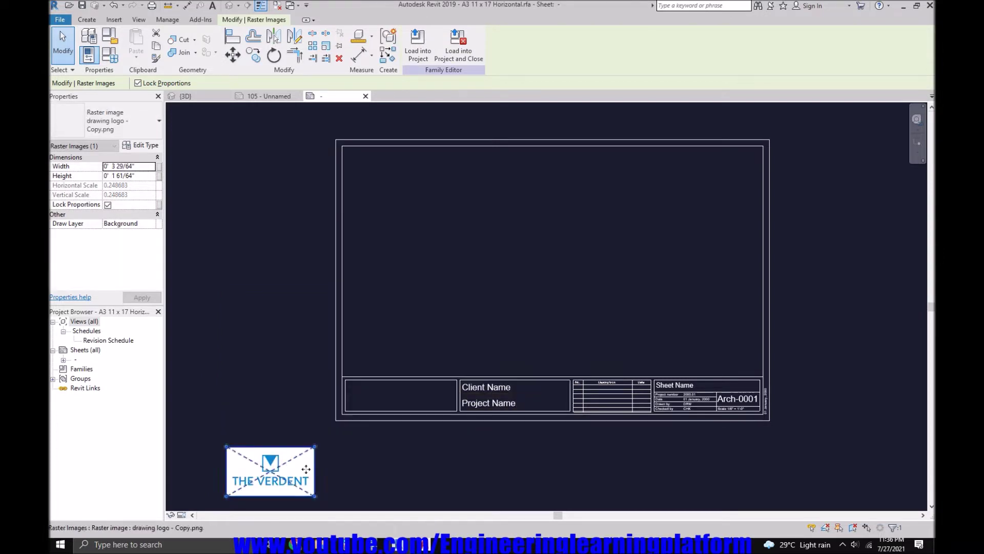
# Move the logo's top-right corner to the logo cell's top-right corner and shrink the image proportionally to about 2 75/256" wide
pyautogui.click(233, 56)
pyautogui.click(315, 446)
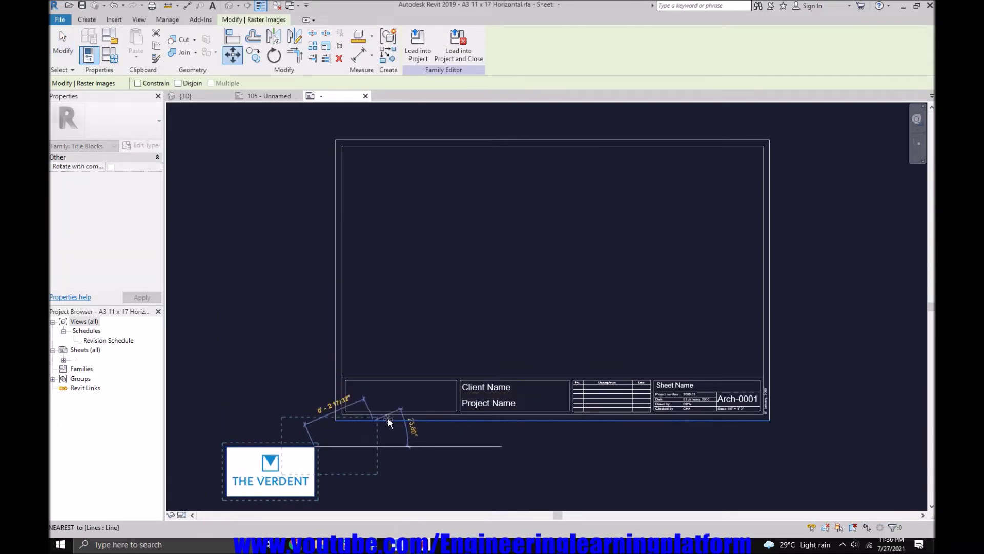
pyautogui.click(456, 381)
pyautogui.scroll(2, 451, 425)
pyautogui.scroll(1, 302, 434)
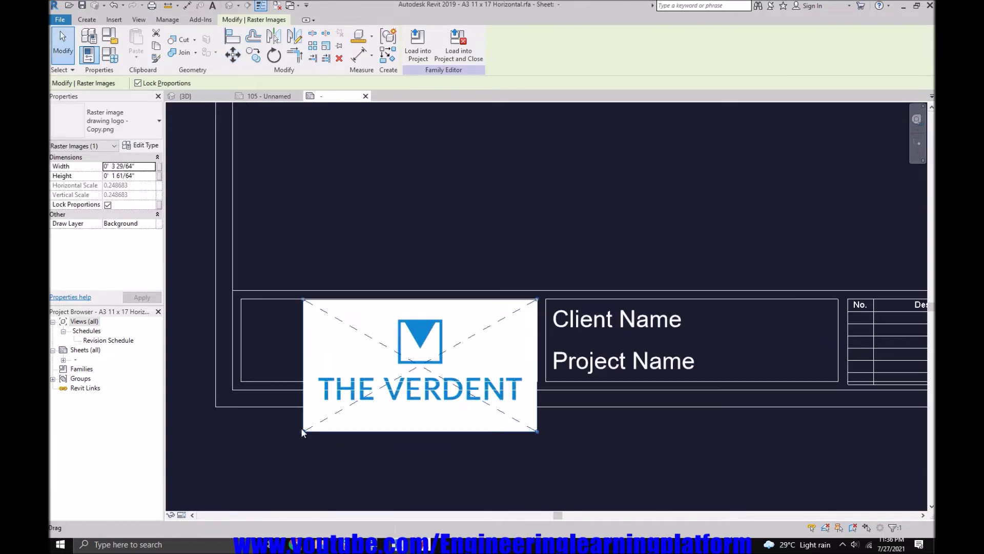
pyautogui.moveTo(303, 432); pyautogui.dragTo(388, 385)
pyautogui.click(388, 384)
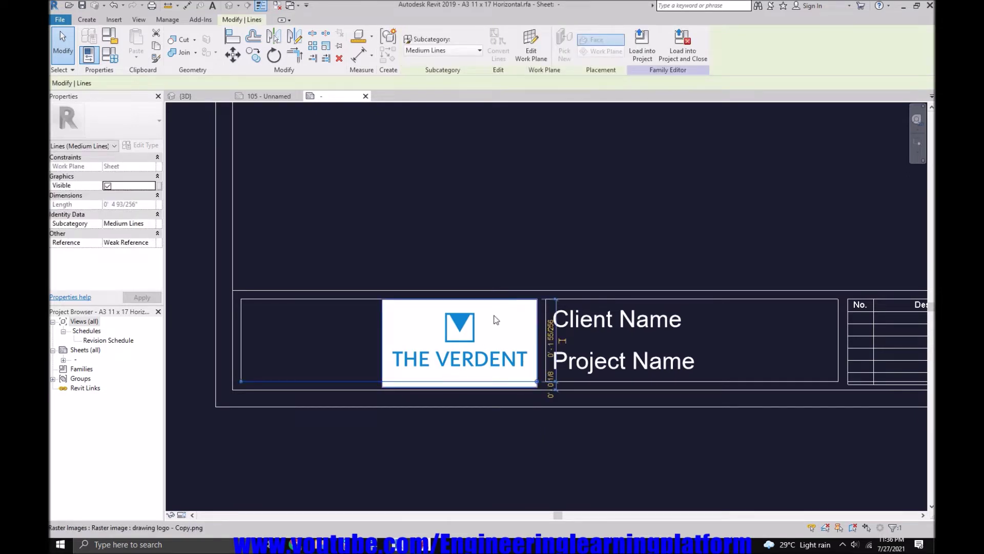
pyautogui.click(233, 55)
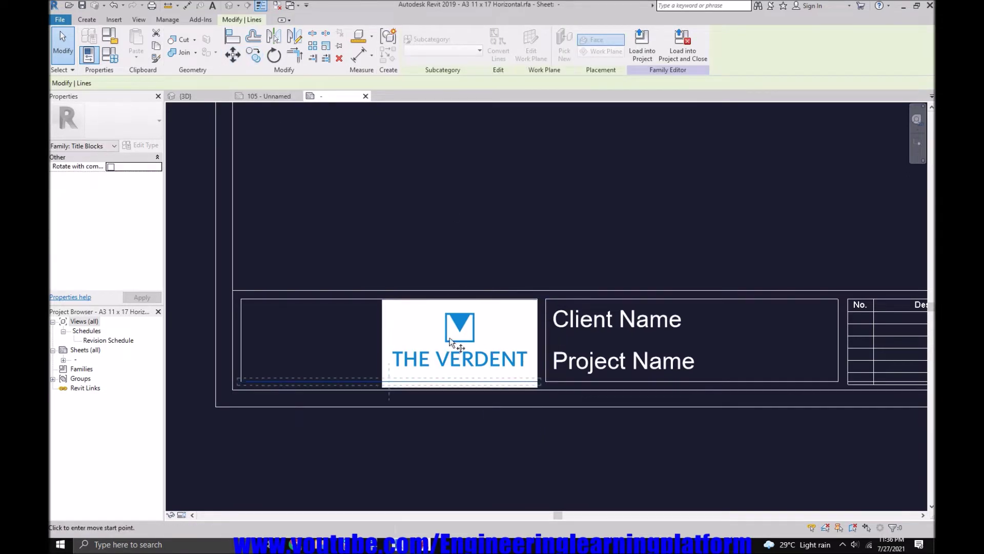
pyautogui.click(464, 245)
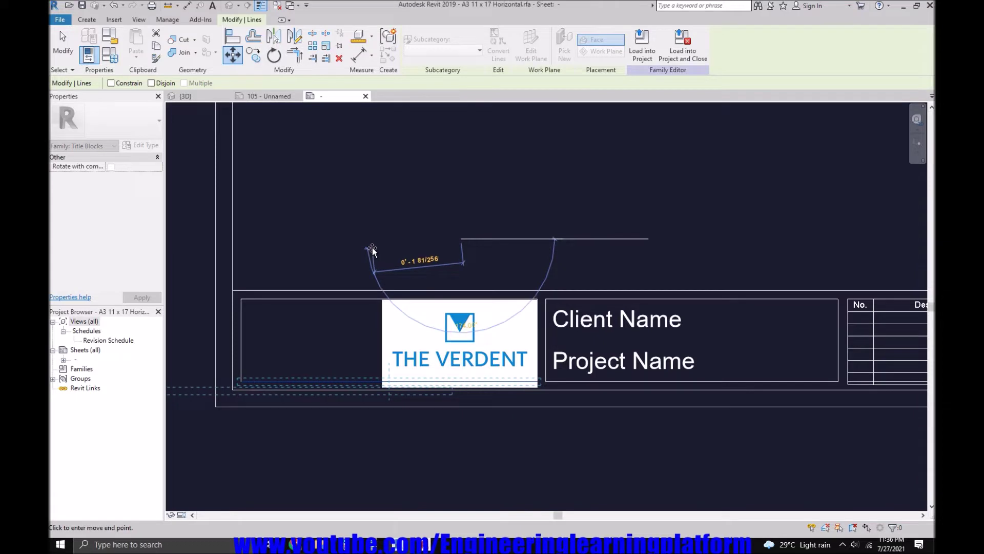
pyautogui.click(128, 84)
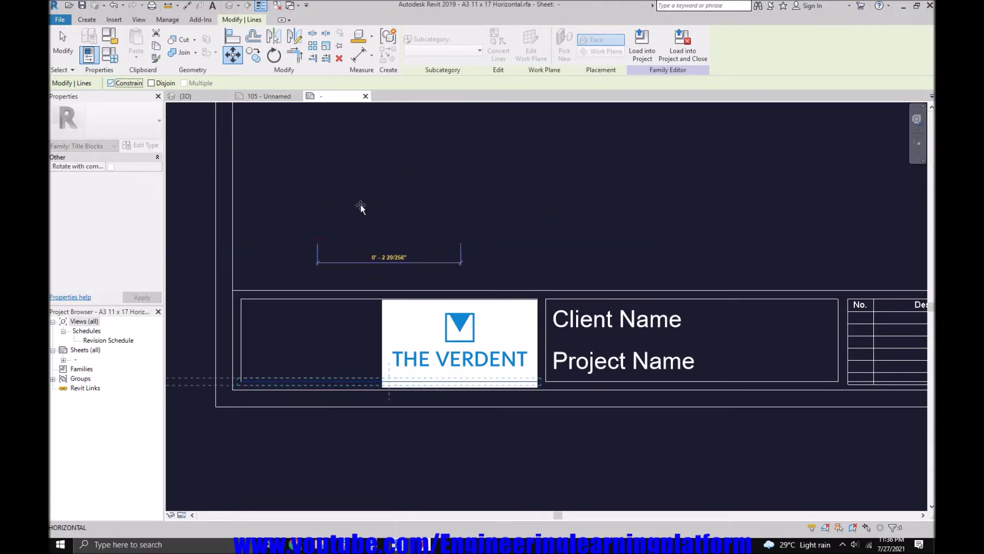
pyautogui.click(379, 241)
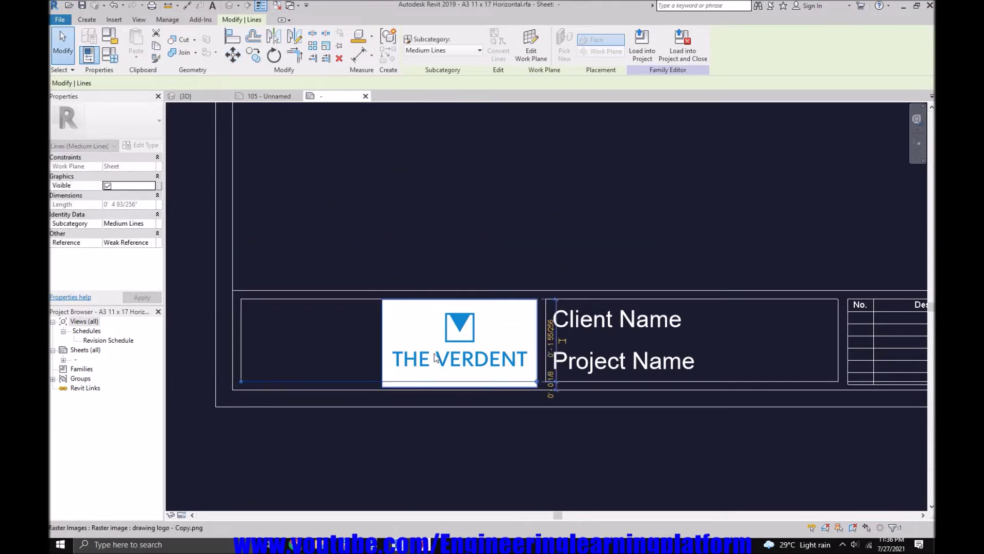
pyautogui.press('Escape')
# Move the logo image horizontally to the middle of the logo cell
pyautogui.click(385, 345)
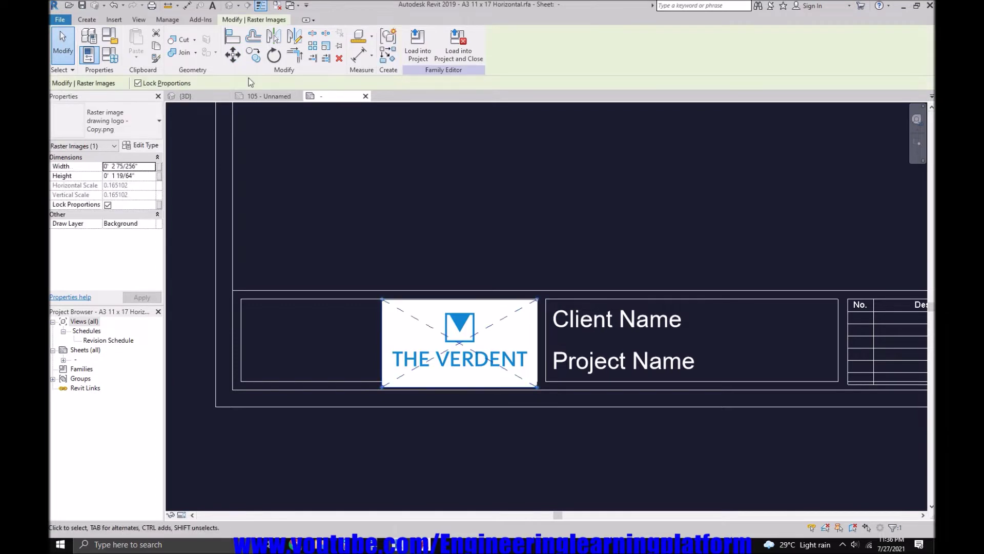
pyautogui.click(233, 54)
pyautogui.click(386, 245)
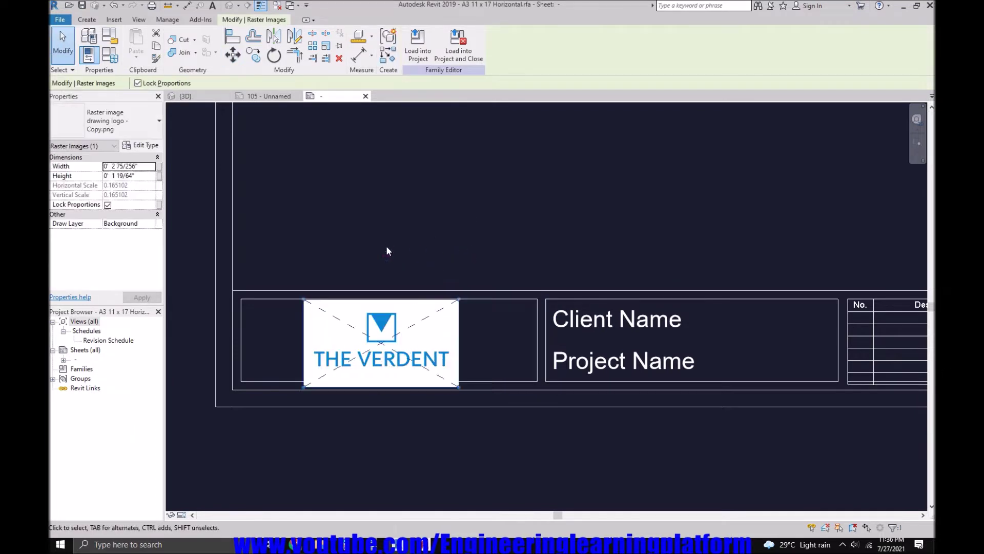
# Shrink the logo image proportionally to about 2 15/128" wide so it fits within the logo cell's height
pyautogui.moveTo(459, 389); pyautogui.dragTo(446, 385)
pyautogui.press('Escape')
pyautogui.scroll(2, 445, 369)
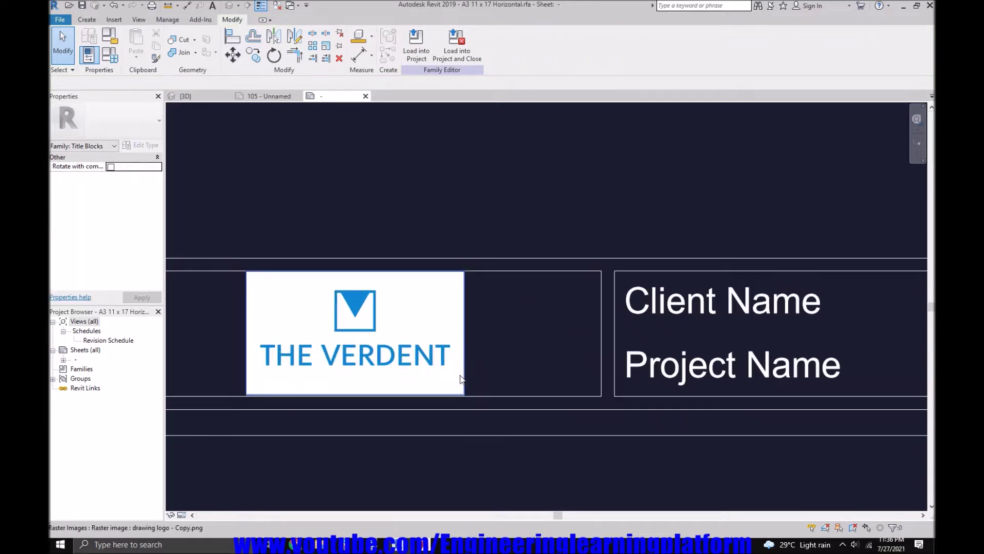
# Move the logo image horizontally from its top midpoint to the middle of the logo cell's top line
pyautogui.click(437, 323)
pyautogui.scroll(-3, 514, 394)
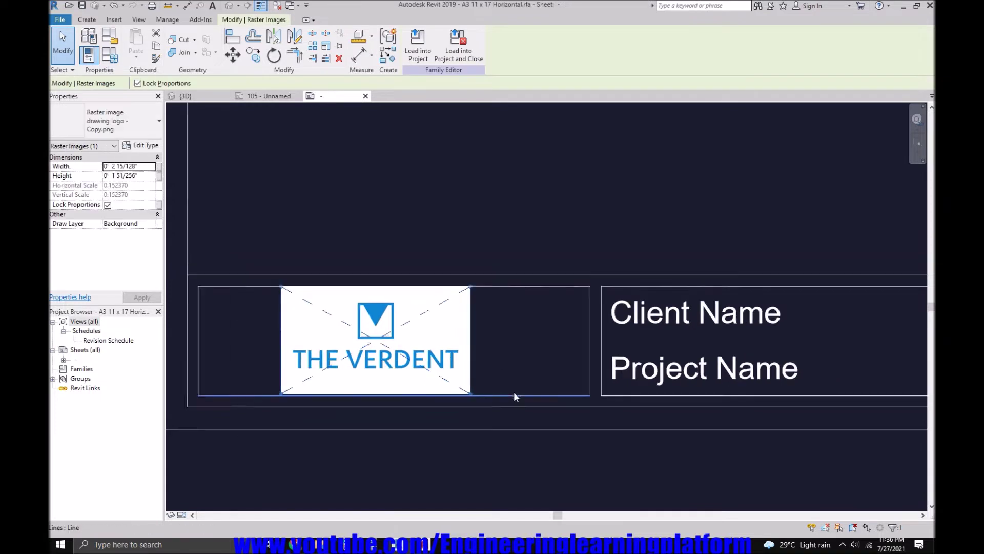
pyautogui.click(231, 54)
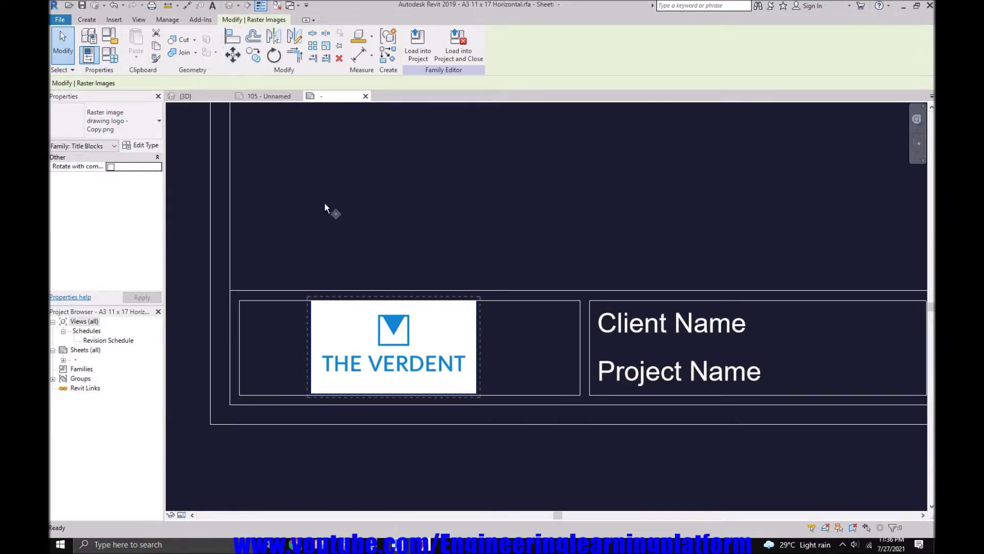
pyautogui.click(394, 301)
pyautogui.click(409, 303)
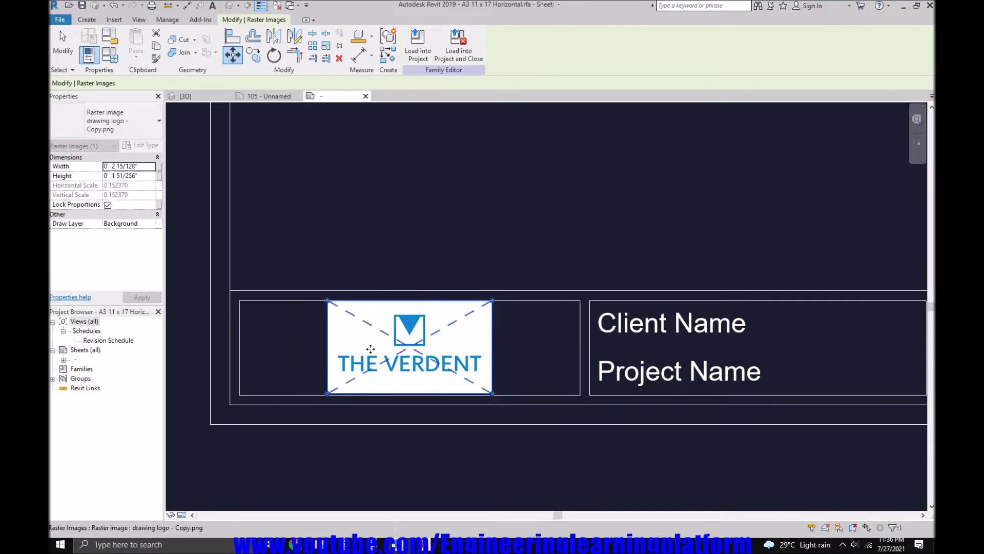
pyautogui.click(367, 398)
pyautogui.scroll(-2, 367, 398)
pyautogui.moveTo(510, 420); pyautogui.dragTo(345, 404, button='middle')
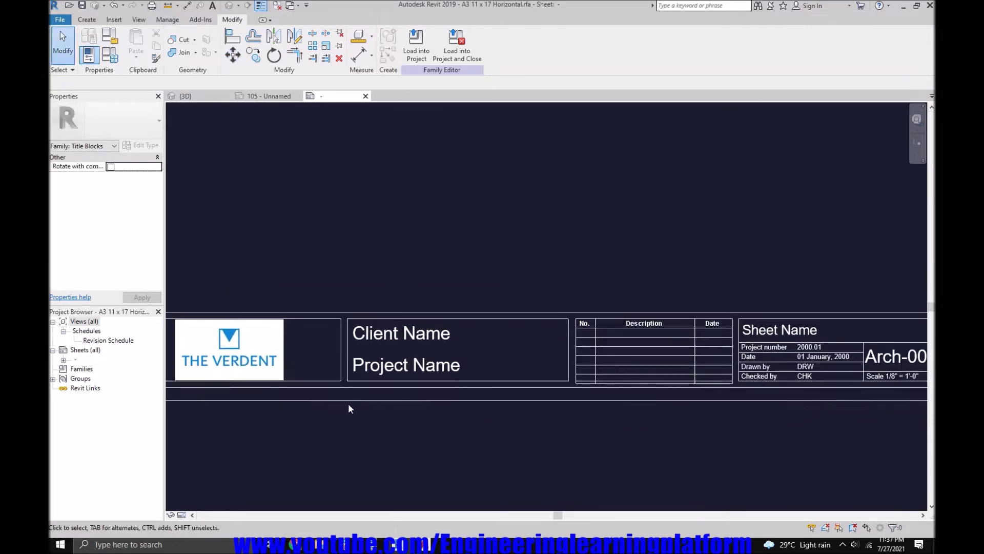
# Examine the Sheet Name and sheet number labels in the title block's sheet information cell
pyautogui.scroll(-1, 423, 395)
pyautogui.scroll(-2, 468, 435)
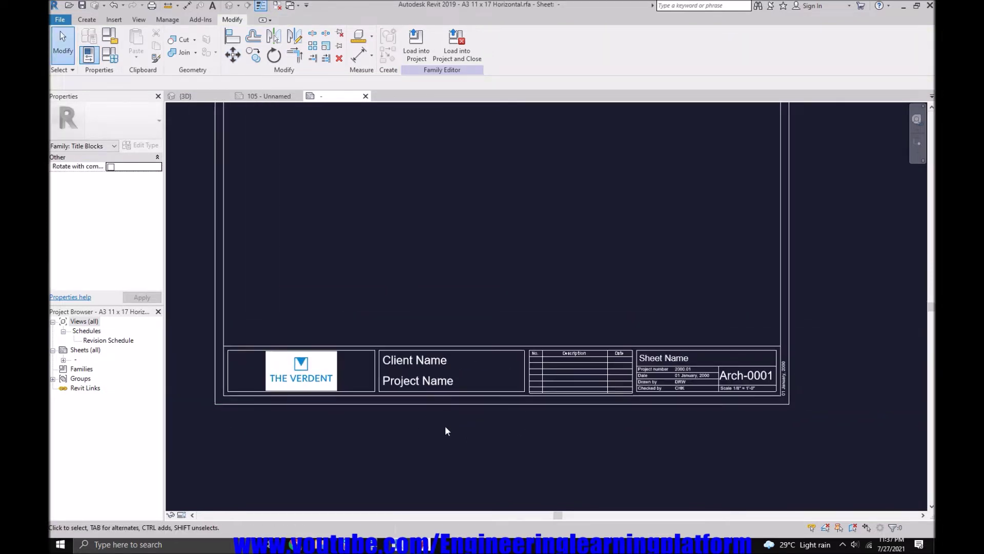
pyautogui.scroll(2, 770, 409)
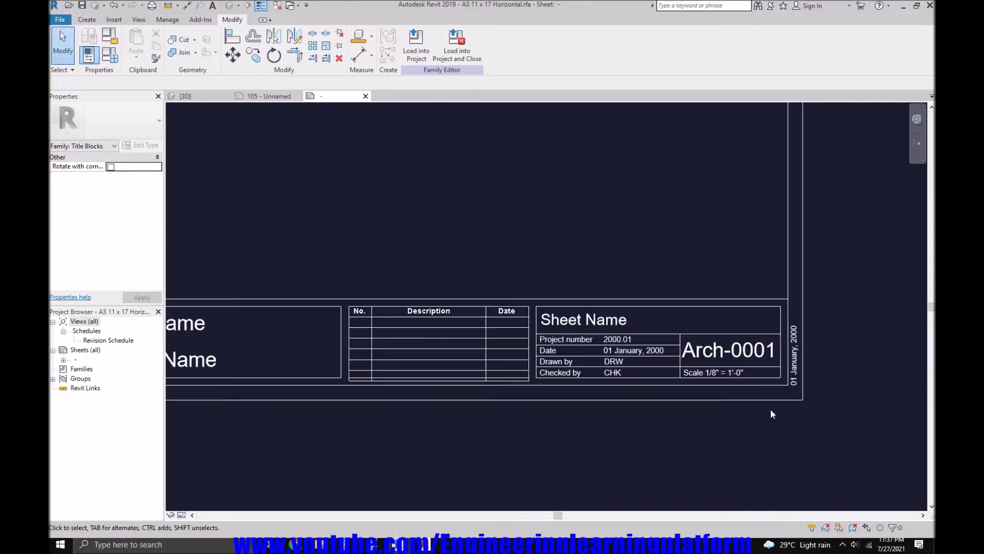
pyautogui.click(610, 322)
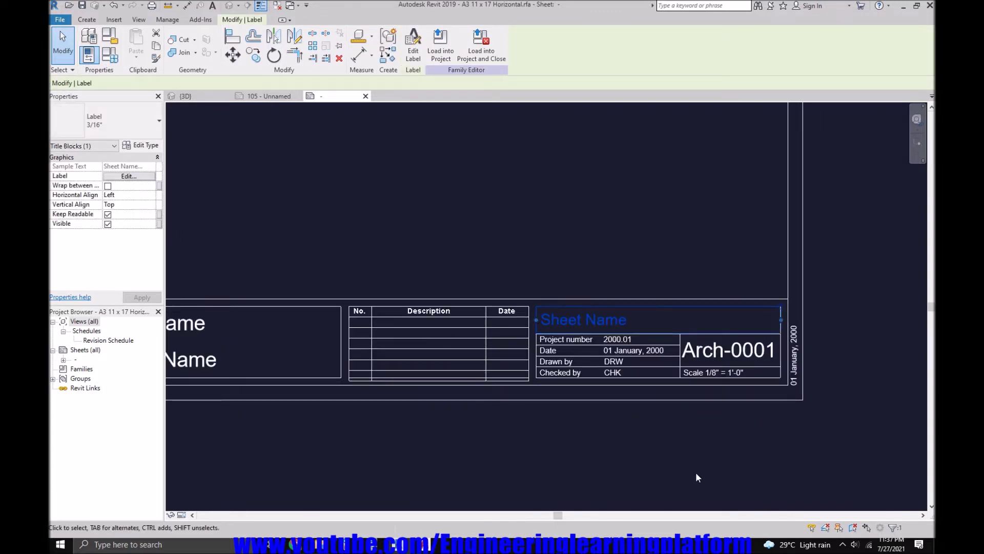
pyautogui.click(709, 405)
pyautogui.click(742, 354)
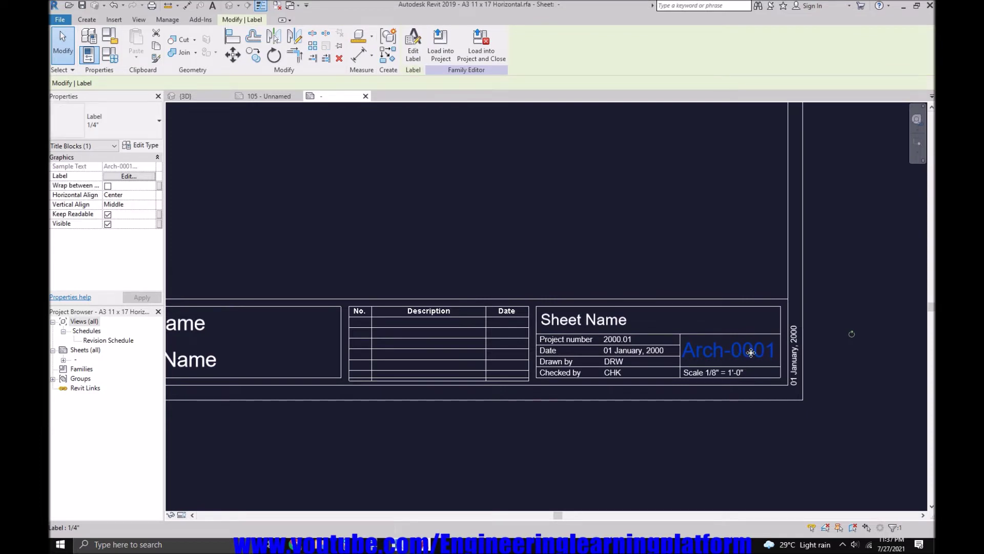
pyautogui.click(632, 405)
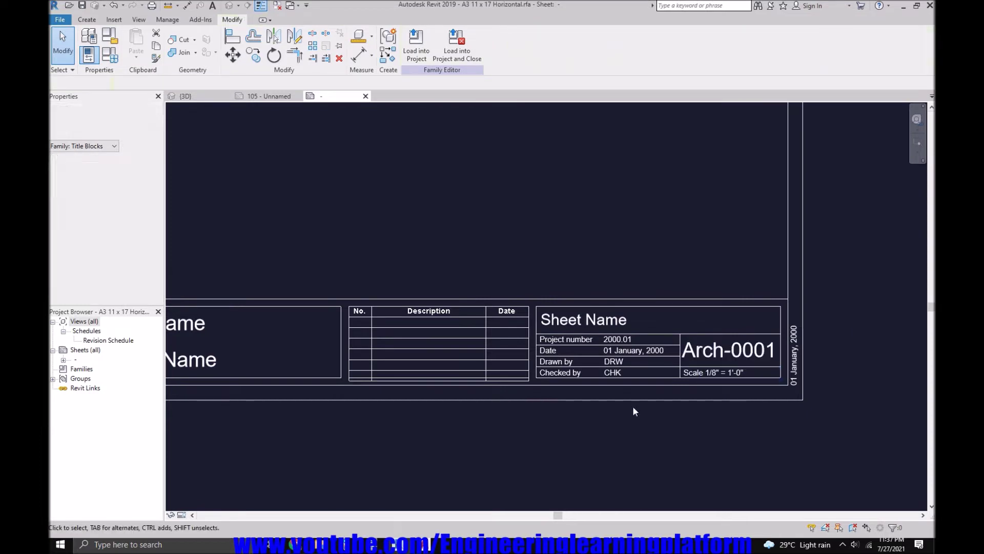
# Change the Client Name label to the 1/8" label type
pyautogui.scroll(-2, 668, 410)
pyautogui.moveTo(565, 393); pyautogui.dragTo(682, 393, button='middle')
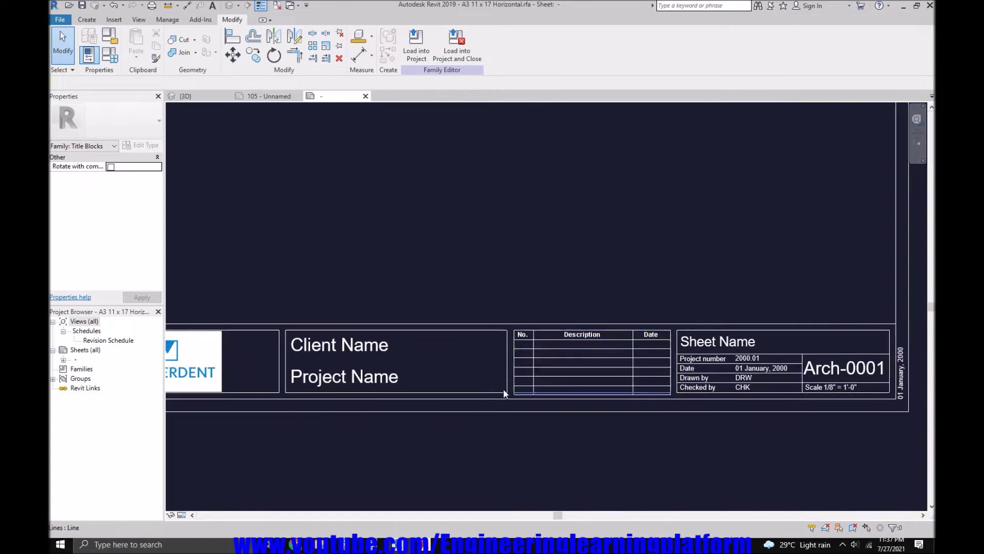
pyautogui.click(367, 338)
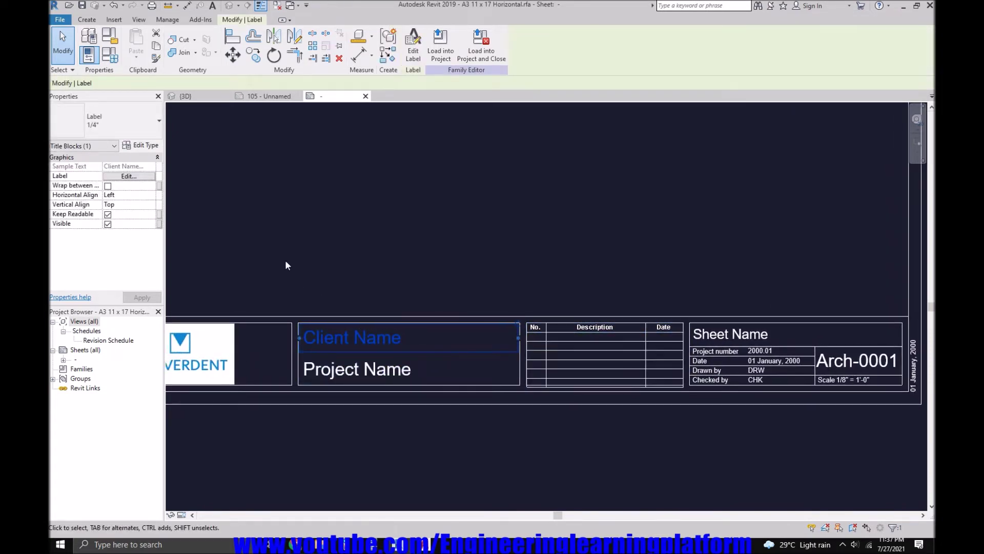
pyautogui.click(132, 125)
pyautogui.click(104, 183)
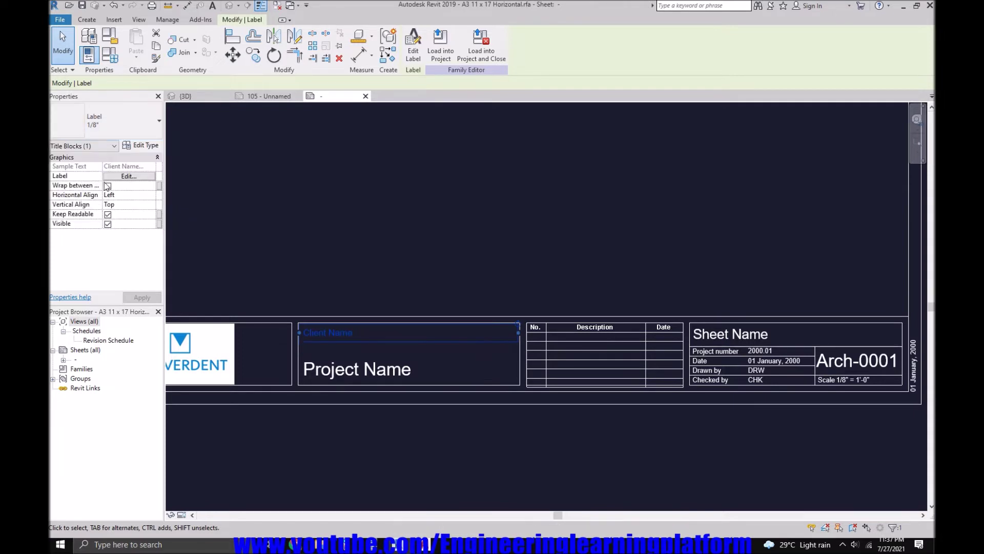
# Change the Project Name label to the 1/8" label type
pyautogui.click(358, 379)
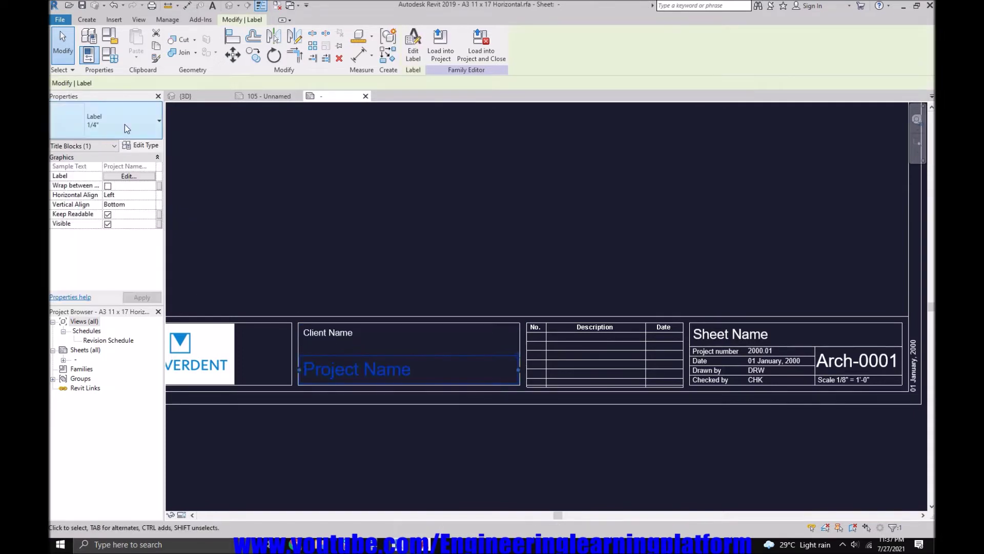
pyautogui.click(128, 123)
pyautogui.click(104, 184)
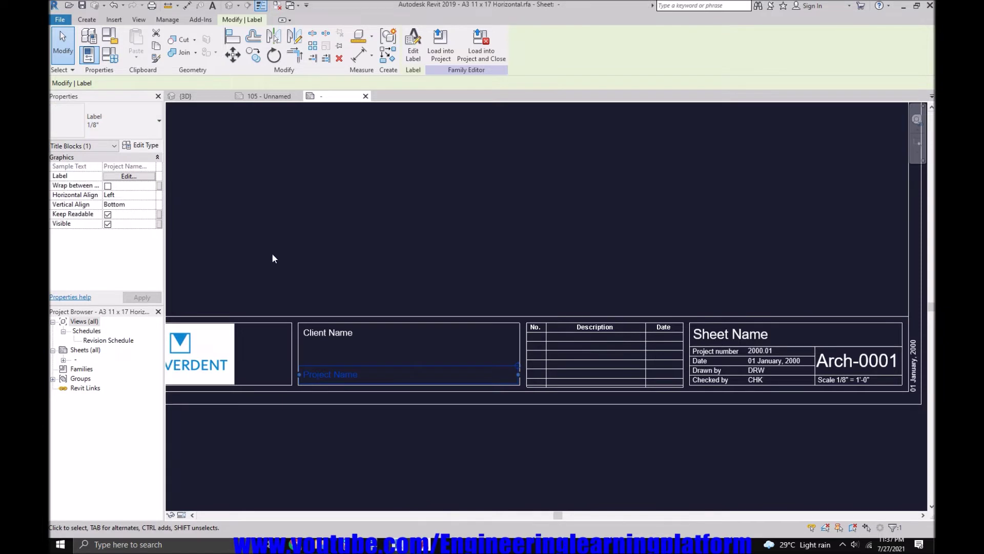
pyautogui.press('Escape')
pyautogui.moveTo(743, 352); pyautogui.dragTo(576, 389, button='middle')
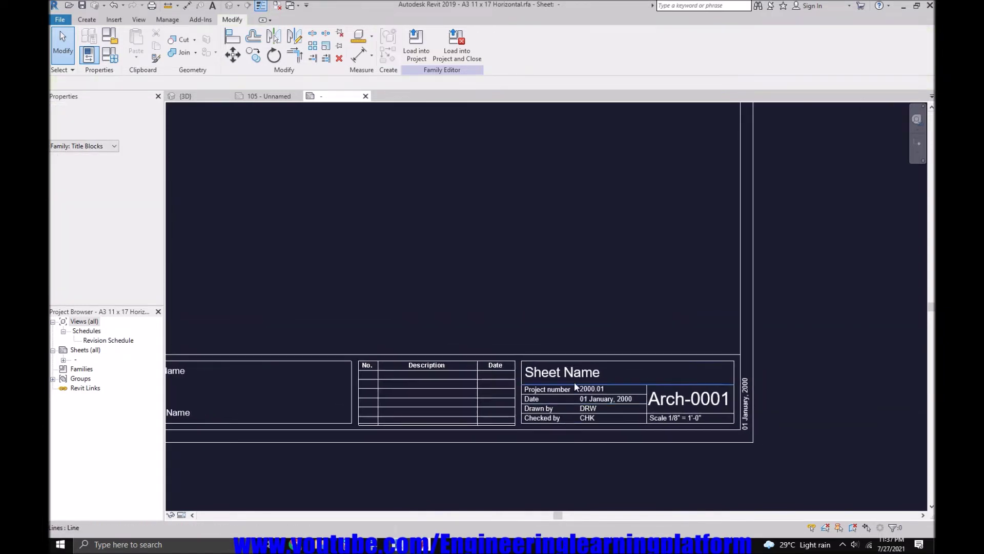
pyautogui.click(575, 380)
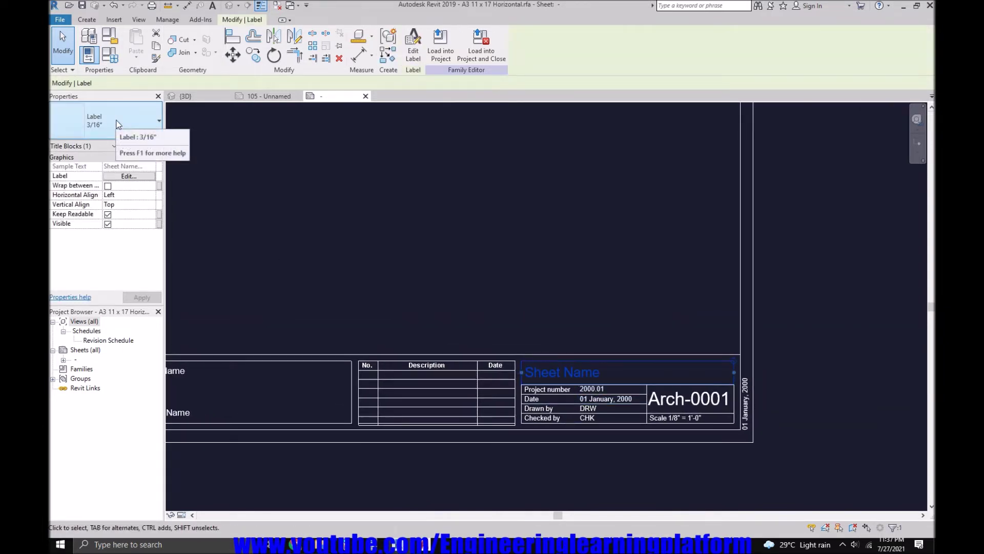
pyautogui.click(135, 126)
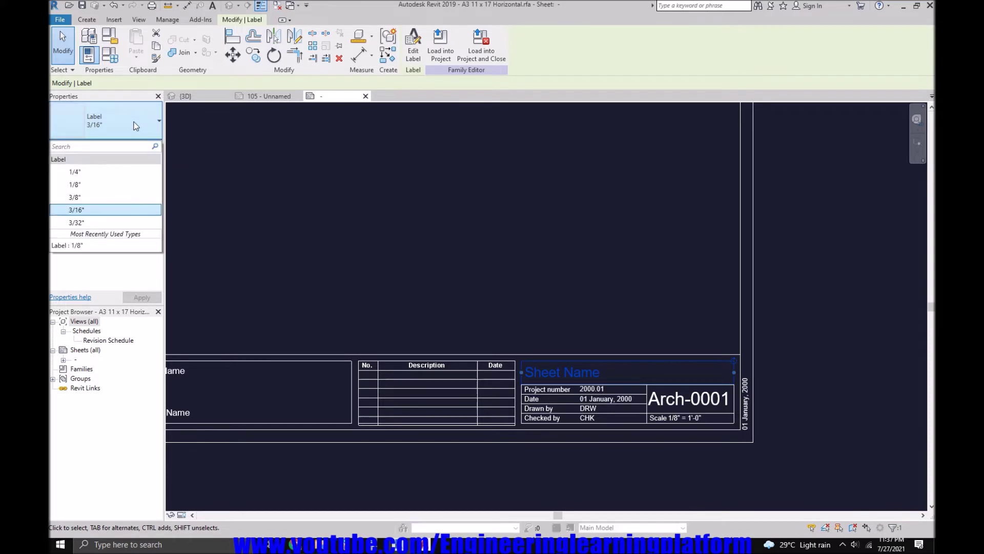
pyautogui.click(417, 288)
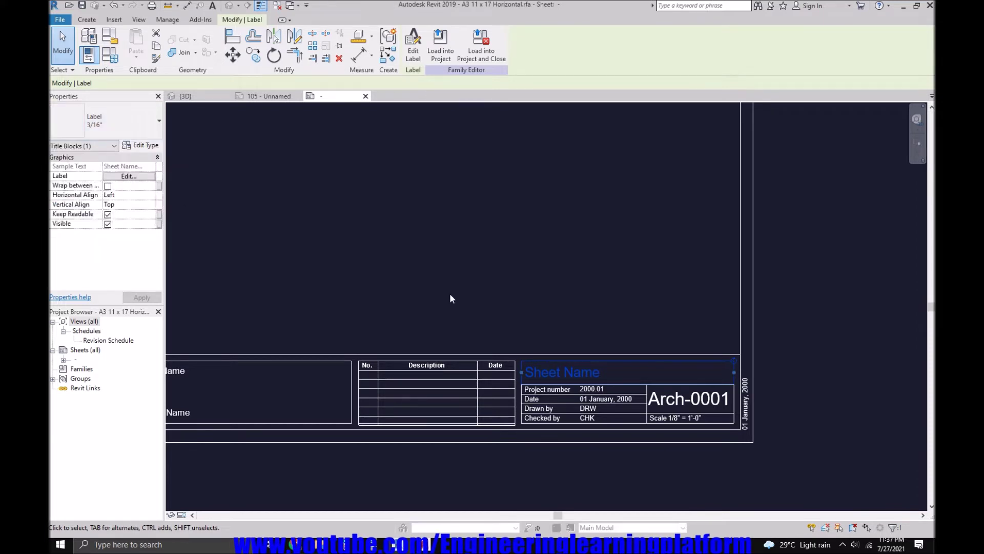
pyautogui.click(461, 295)
# Move the two vertical lines between the logo cell and the client cell about 1/2" towards the logo
pyautogui.scroll(-1, 542, 303)
pyautogui.moveTo(349, 307); pyautogui.dragTo(426, 338, button='middle')
pyautogui.scroll(2, 651, 413)
pyautogui.scroll(-3, 641, 417)
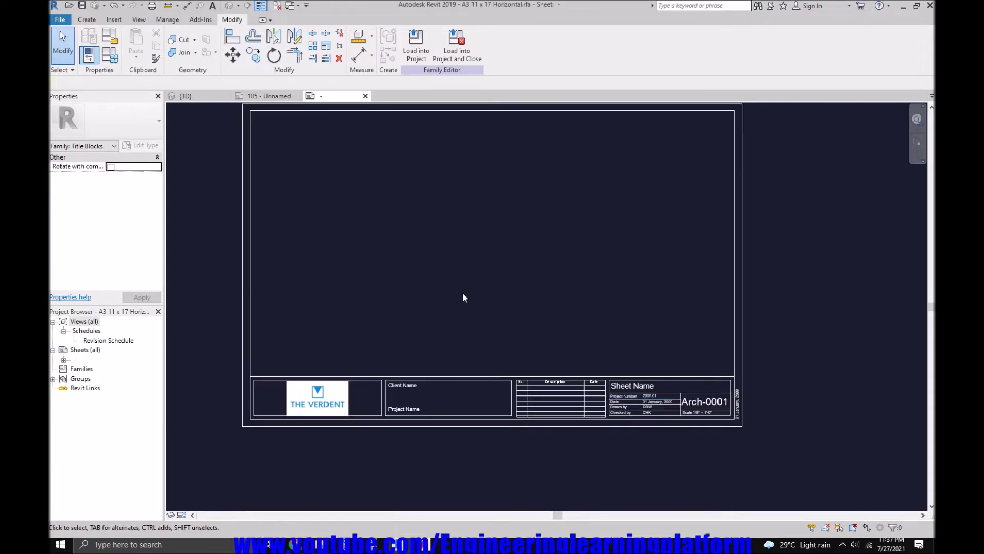
pyautogui.moveTo(464, 297); pyautogui.dragTo(451, 328, button='middle')
pyautogui.scroll(2, 369, 456)
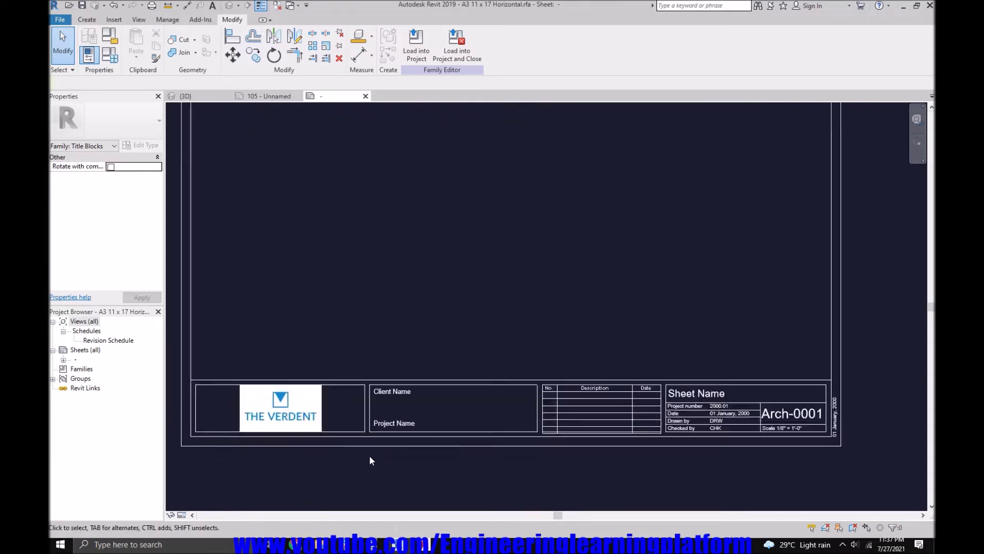
pyautogui.click(362, 418)
pyautogui.press('Escape')
pyautogui.click(364, 395)
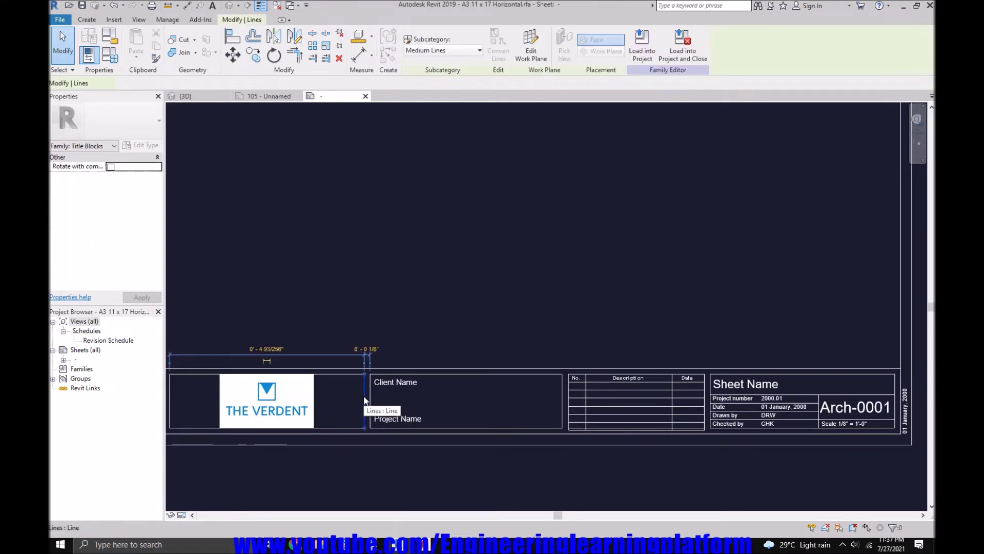
pyautogui.press('Escape')
pyautogui.moveTo(395, 480); pyautogui.dragTo(380, 456)
pyautogui.click(233, 55)
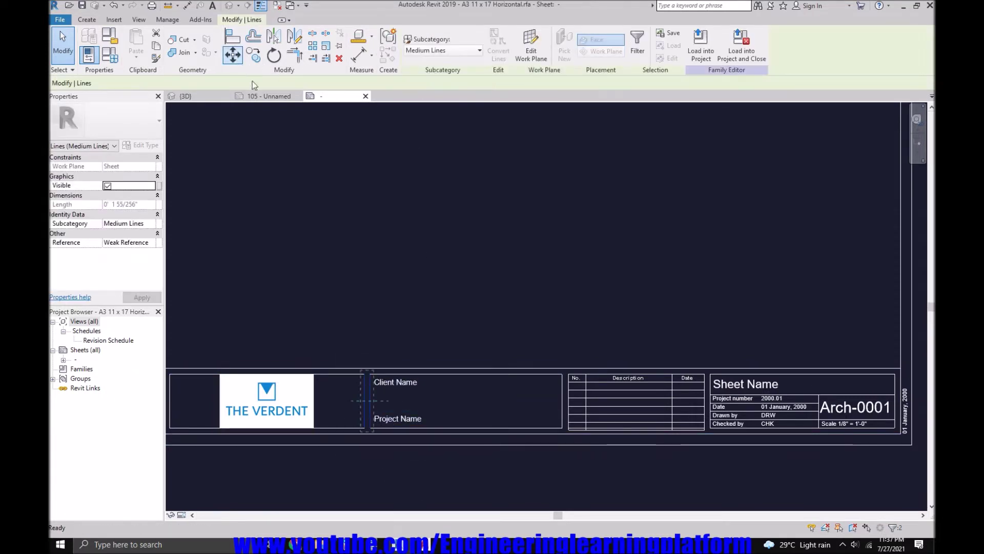
pyautogui.click(366, 304)
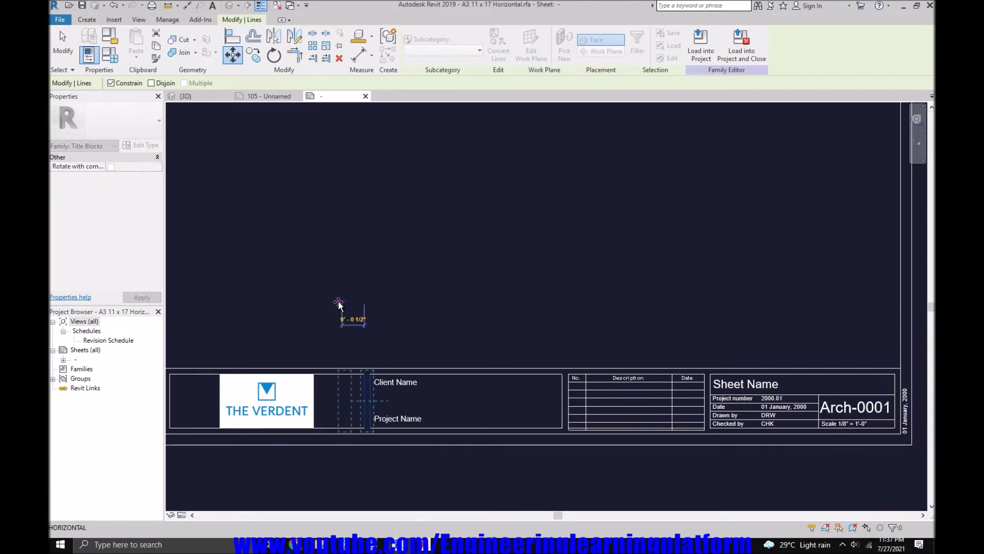
pyautogui.click(338, 305)
pyautogui.press('Escape')
# Move the logo image horizontally to the midpoint of the narrowed logo cell's top line
pyautogui.moveTo(330, 315); pyautogui.dragTo(415, 295, button='middle')
pyautogui.click(403, 384)
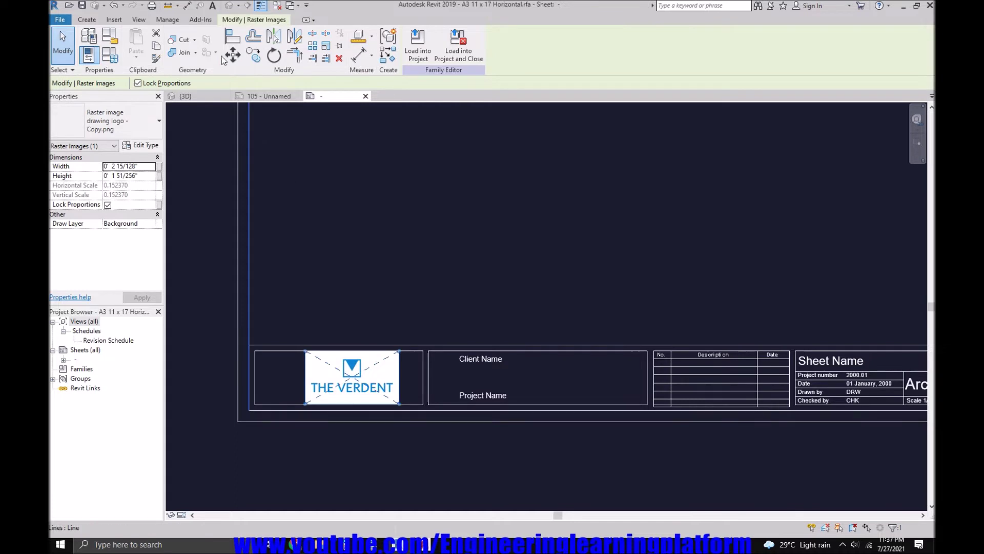
pyautogui.press('m')
pyautogui.press('v')
pyautogui.click(352, 350)
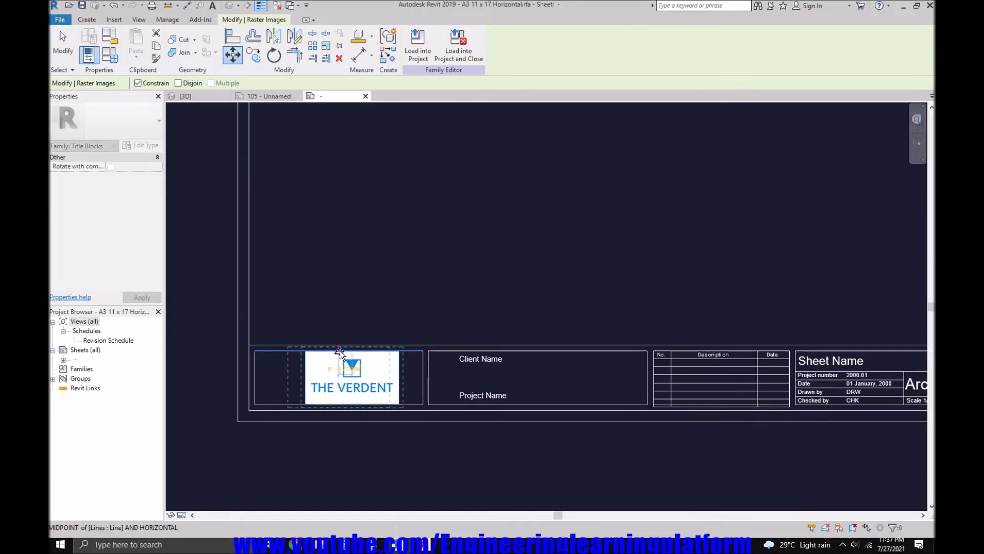
pyautogui.click(338, 351)
pyautogui.press('Escape')
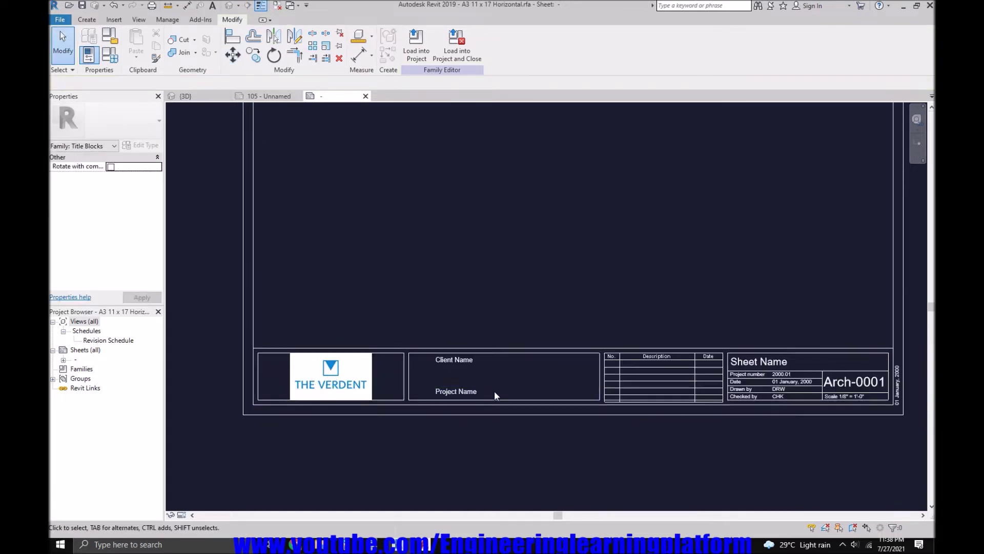
# Move the Client Name and Project Name labels together horizontally to the left edge of the widened client cell
pyautogui.scroll(2, 490, 392)
pyautogui.moveTo(490, 392); pyautogui.dragTo(438, 349)
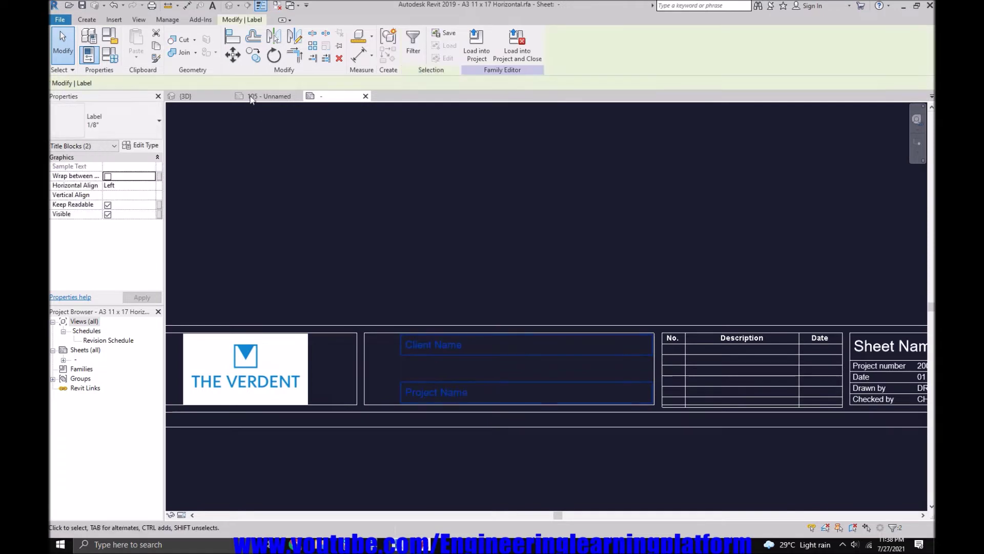
pyautogui.click(232, 55)
pyautogui.click(402, 283)
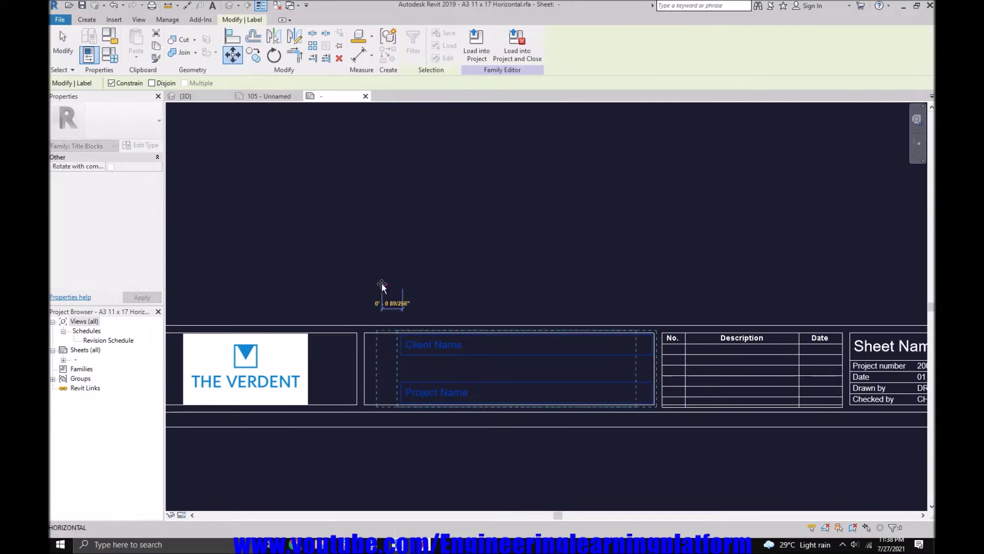
pyautogui.click(374, 287)
pyautogui.scroll(-1, 308, 327)
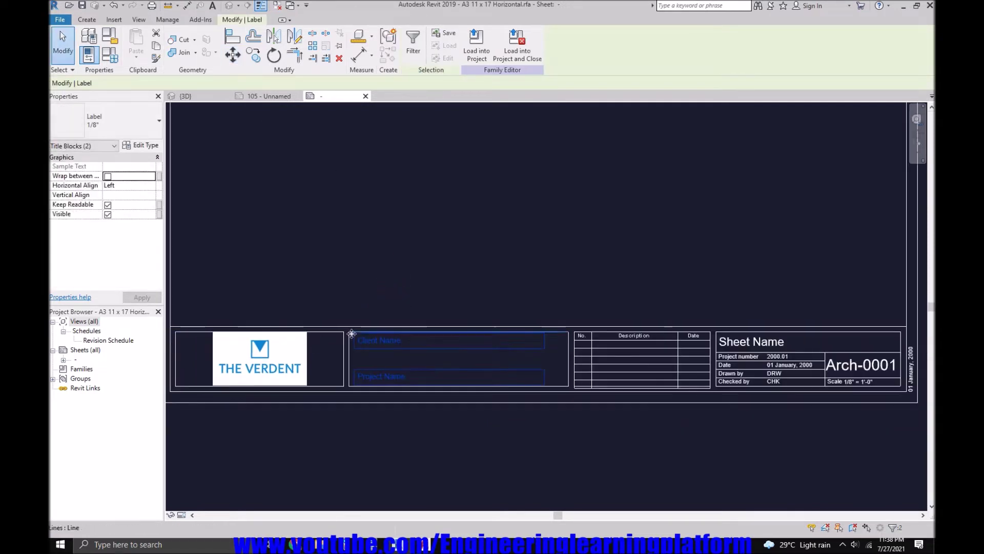
pyautogui.click(232, 55)
pyautogui.click(381, 272)
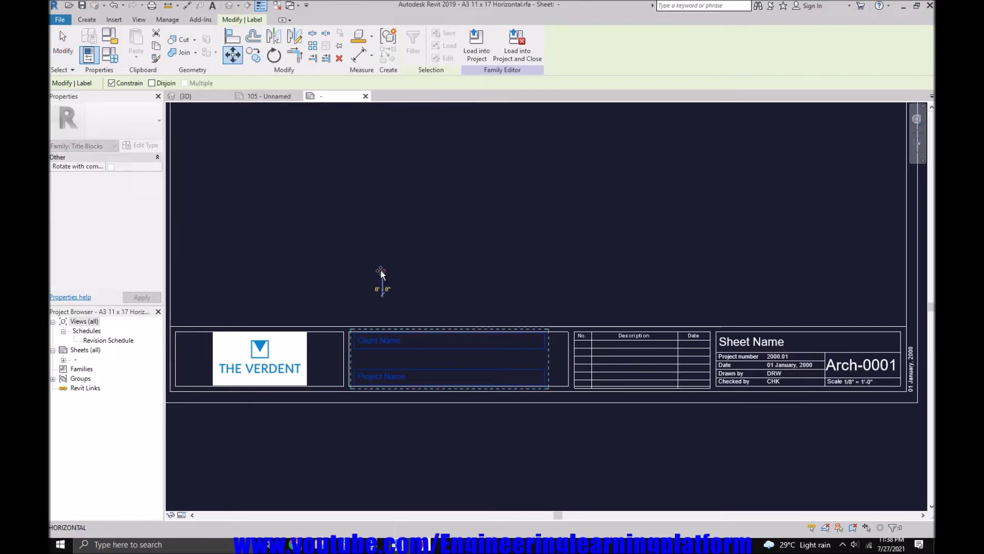
pyautogui.click(378, 278)
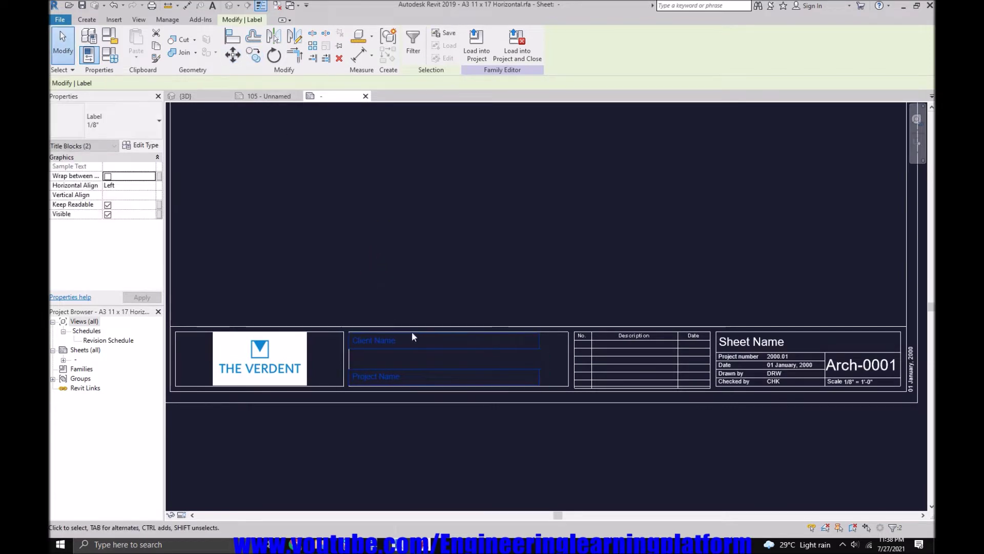
pyautogui.press('Escape')
# Change the Sheet Name label in the title block to the 1/8" label type
pyautogui.moveTo(687, 391); pyautogui.dragTo(547, 398, button='middle')
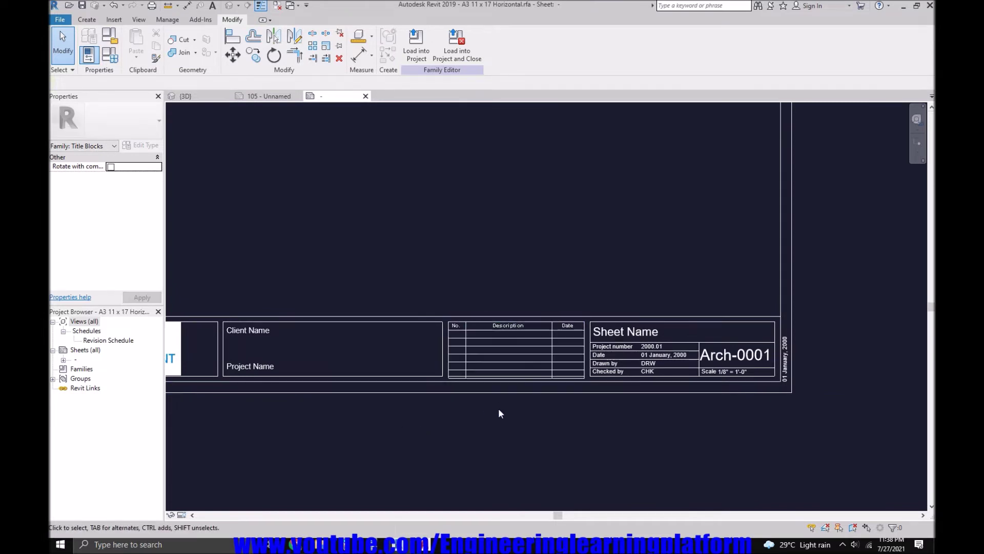
pyautogui.scroll(2, 711, 382)
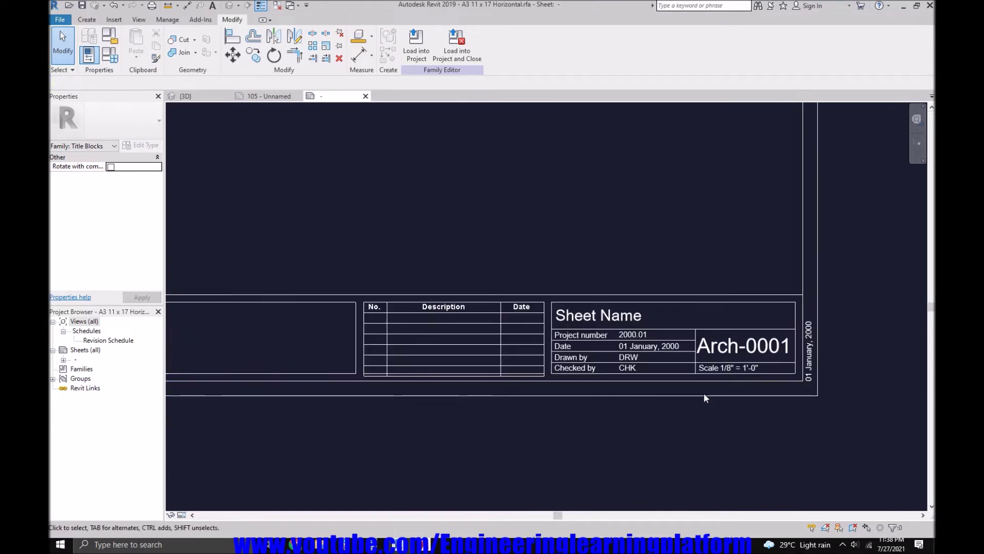
pyautogui.click(632, 317)
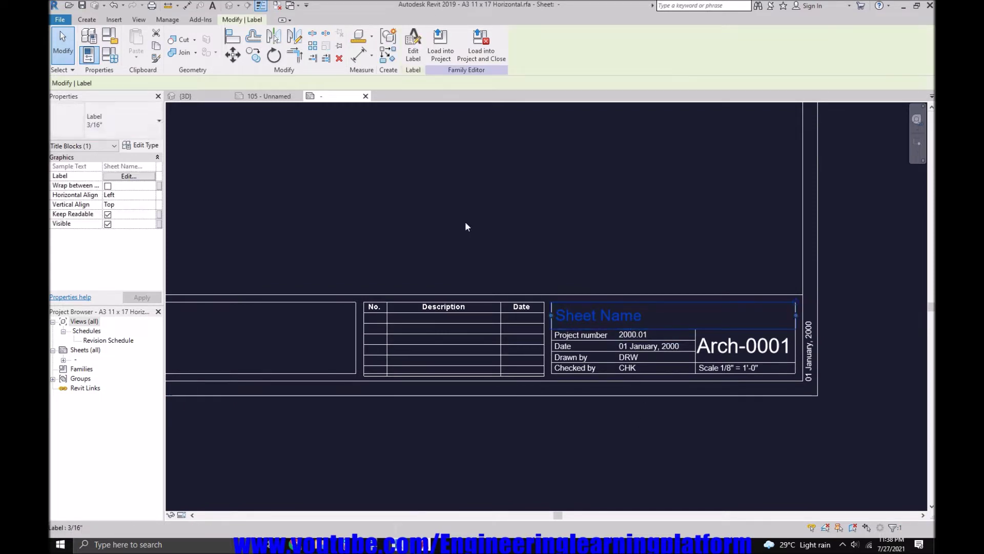
pyautogui.click(127, 127)
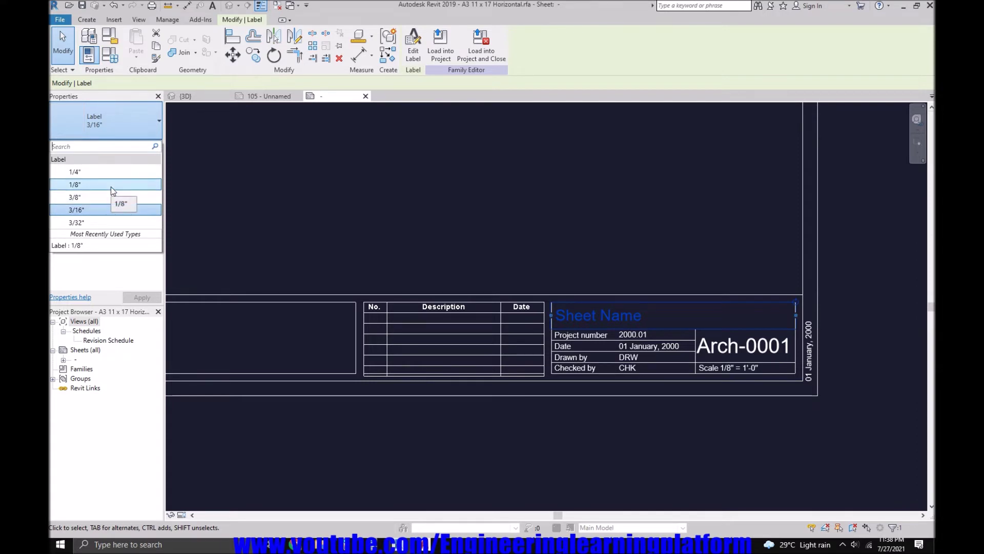
pyautogui.click(103, 223)
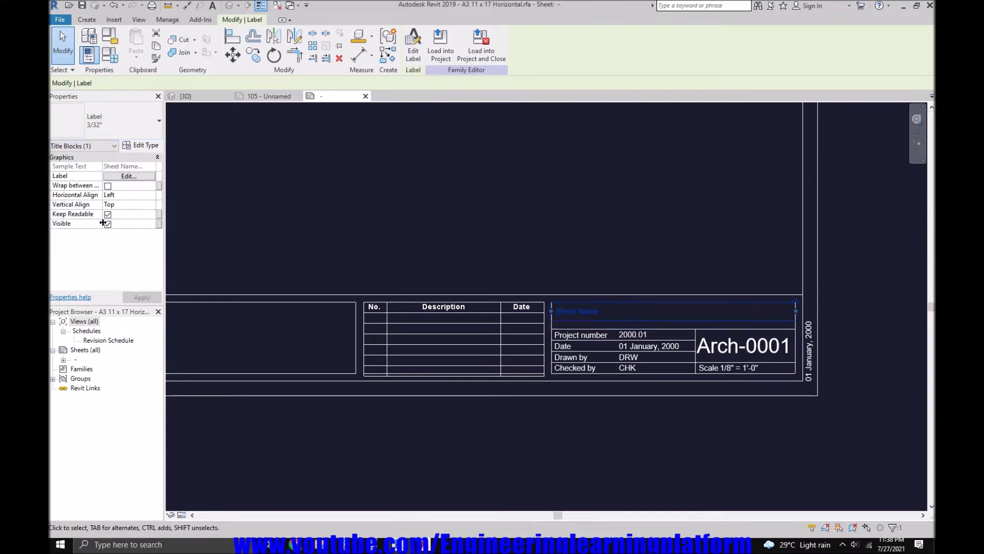
pyautogui.click(118, 120)
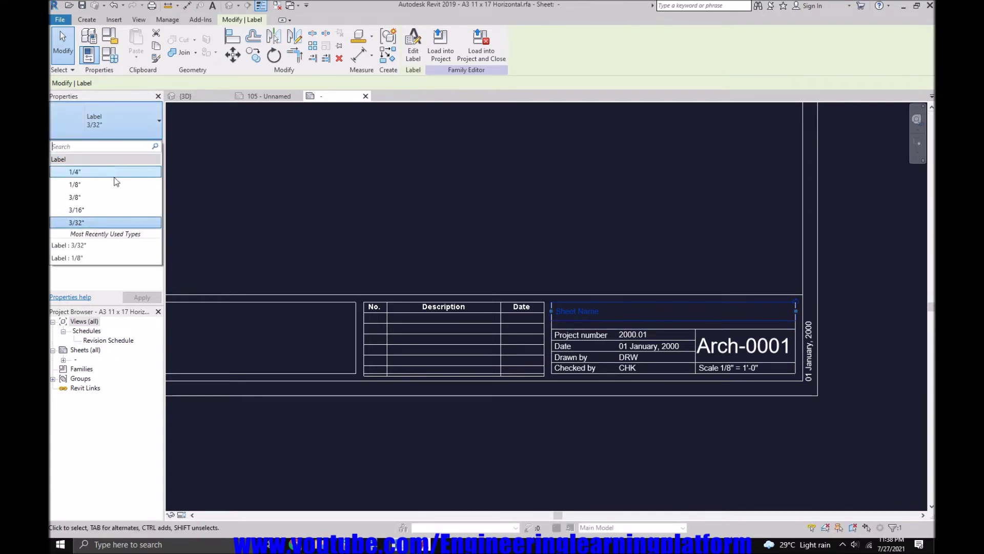
pyautogui.click(113, 211)
pyautogui.click(118, 121)
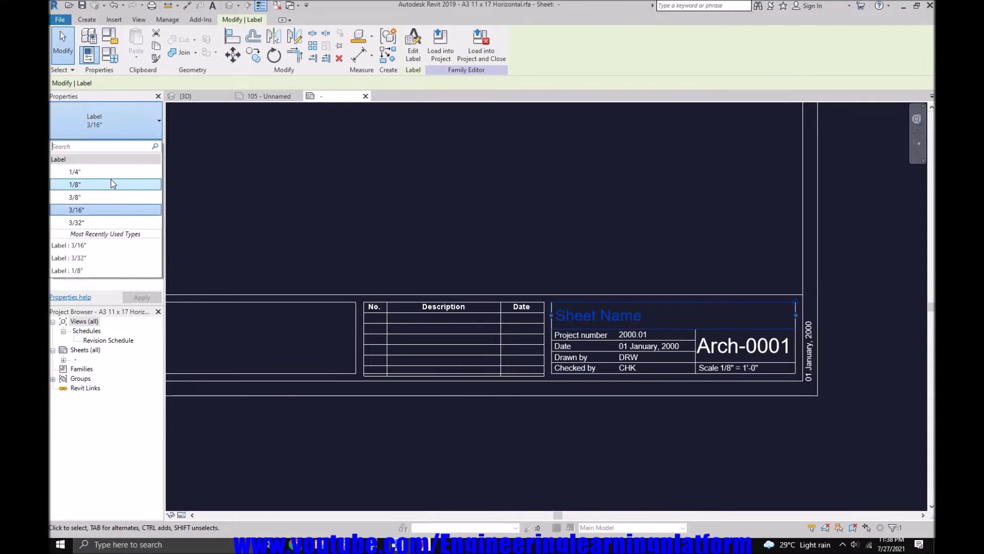
pyautogui.click(113, 185)
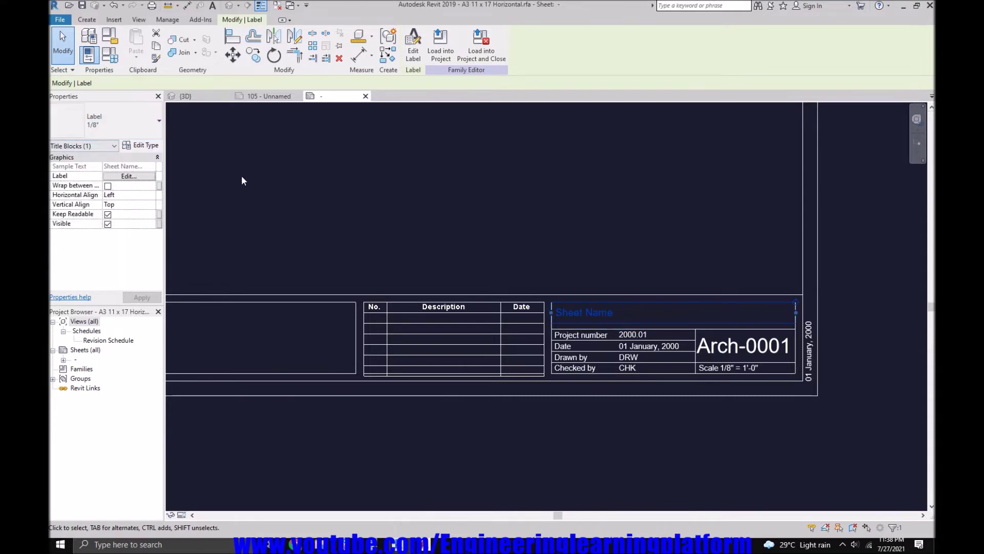
pyautogui.click(535, 245)
pyautogui.click(737, 348)
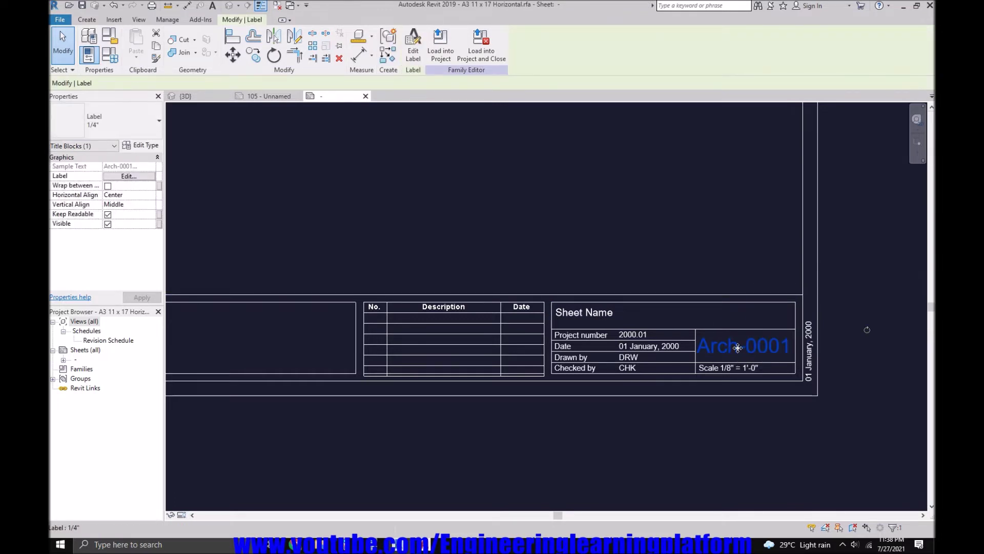
pyautogui.rightClick(728, 347)
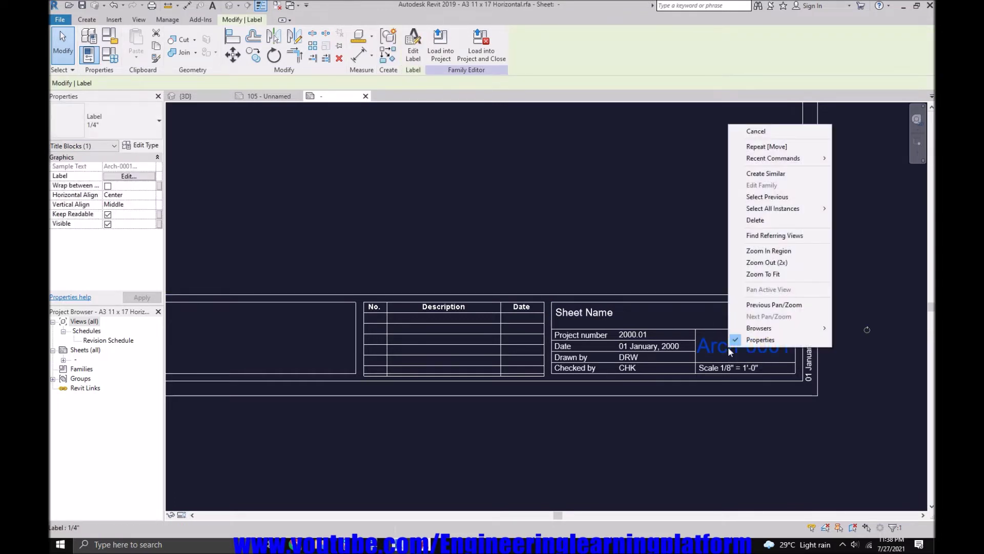
pyautogui.press('Escape')
# Load the edited title block family into the project, overwriting the existing version and its parameter values
pyautogui.click(441, 45)
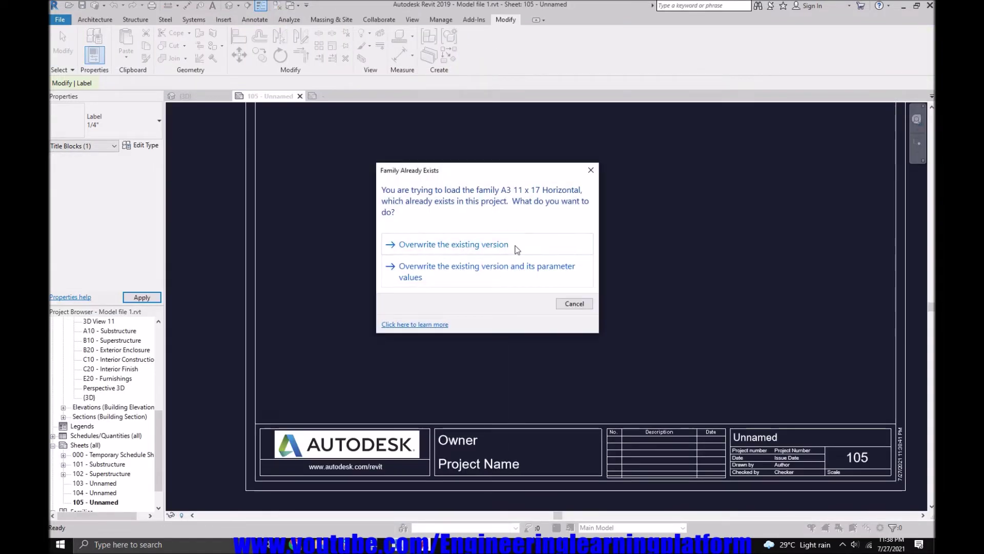
pyautogui.click(514, 267)
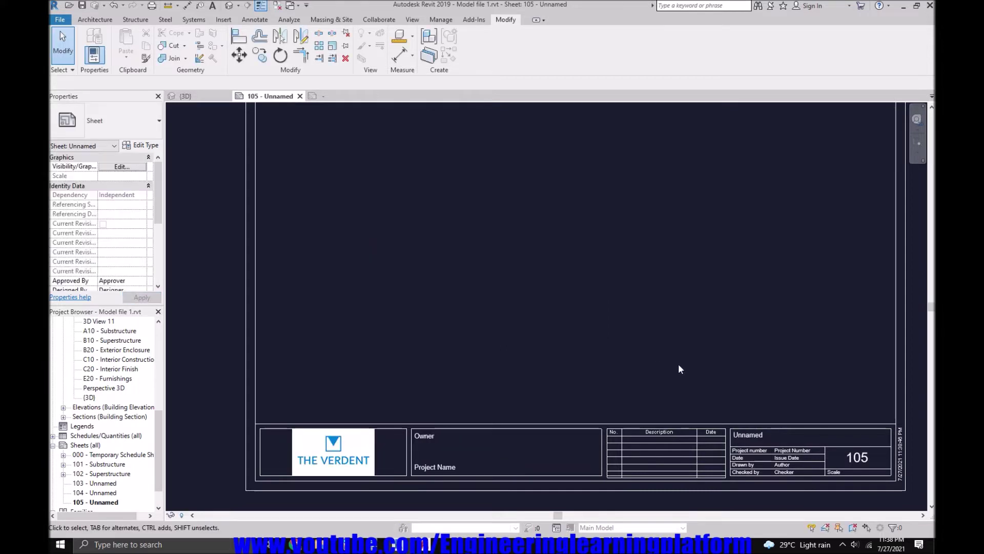
pyautogui.moveTo(601, 347); pyautogui.dragTo(458, 315, button='middle')
pyautogui.scroll(2, 713, 436)
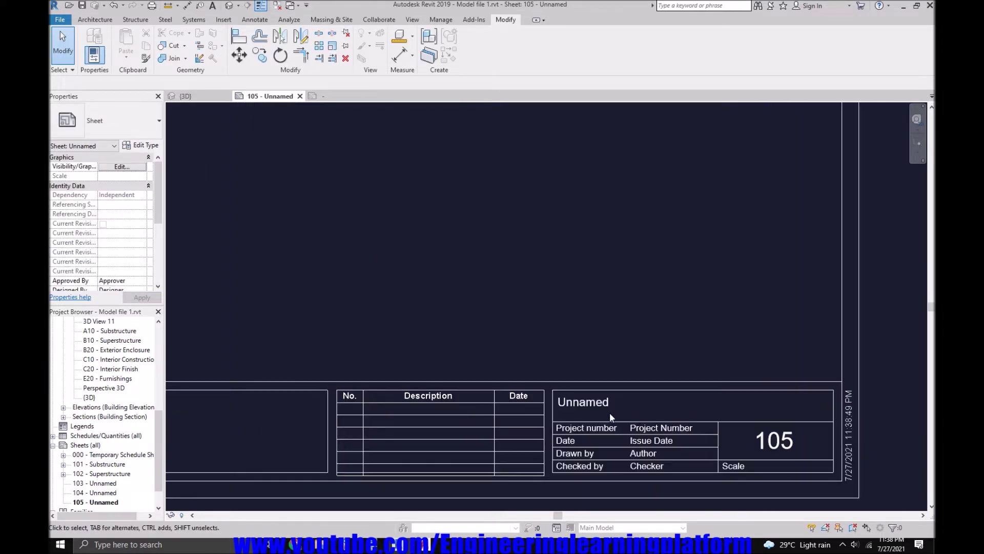
pyautogui.scroll(2, 666, 416)
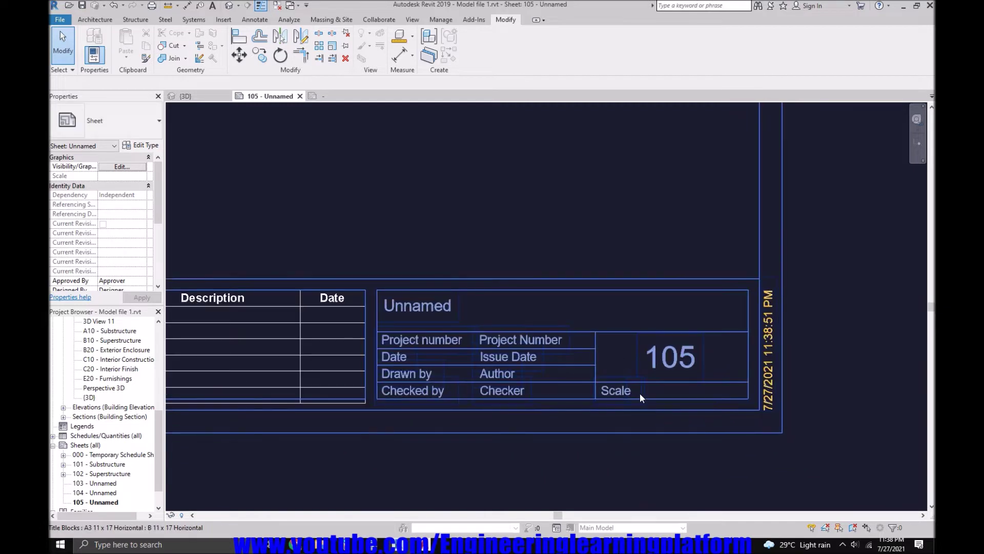
# Reopen the title block family from sheet 105, load it into the project and close it, saving the changes to A3 11 x 17 Horizontal.rfa
pyautogui.click(640, 393)
pyautogui.doubleClick(639, 393)
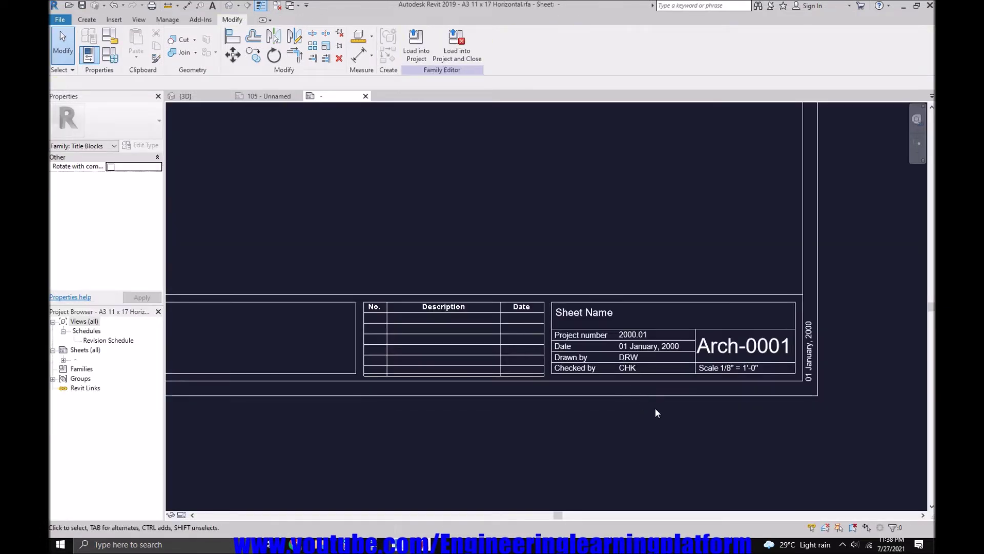
pyautogui.click(448, 54)
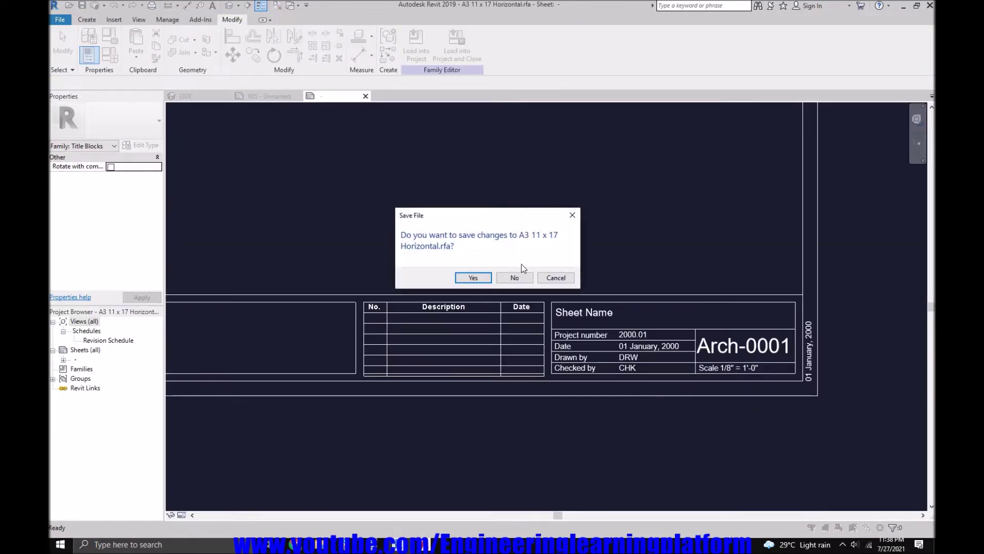
pyautogui.click(473, 277)
pyautogui.click(476, 278)
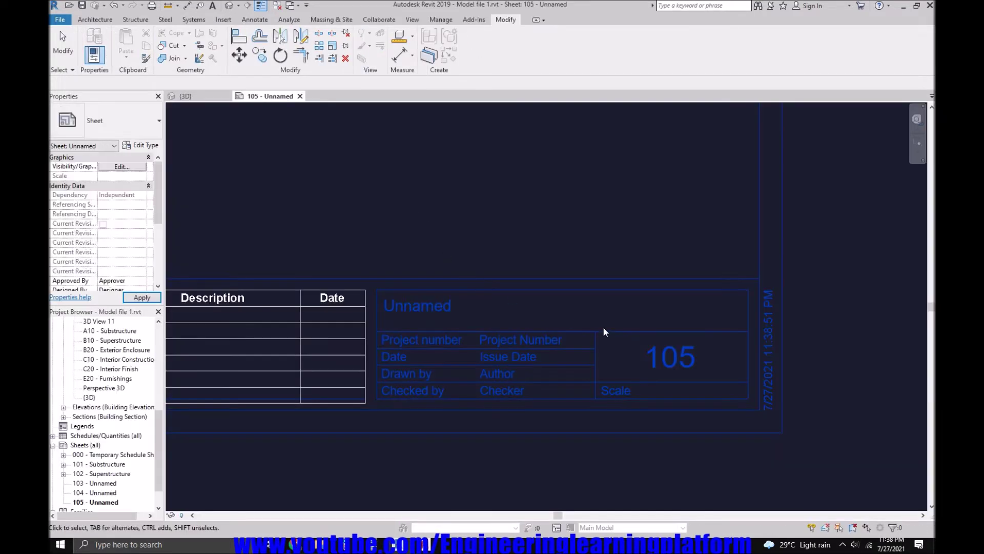
pyautogui.click(663, 362)
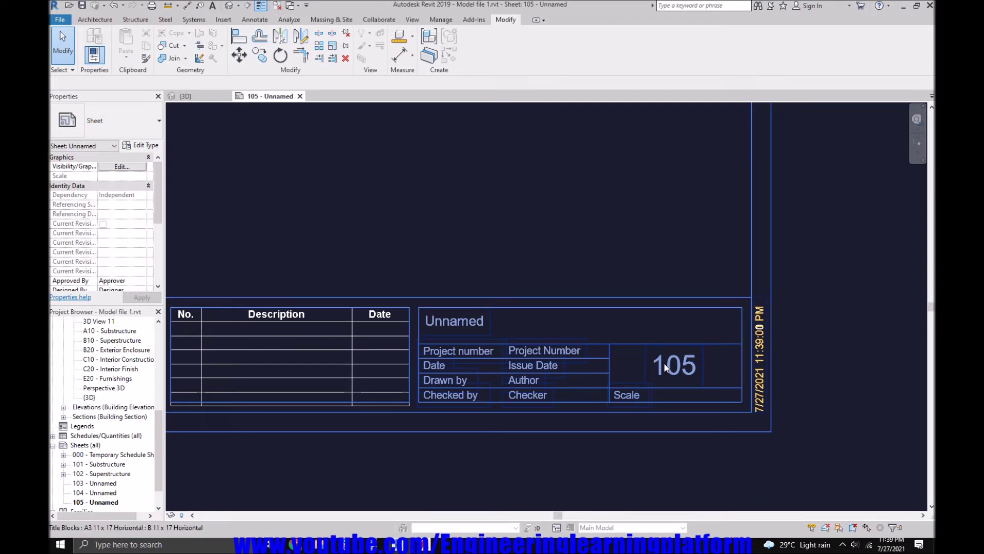
pyautogui.click(622, 260)
pyautogui.scroll(-3, 622, 260)
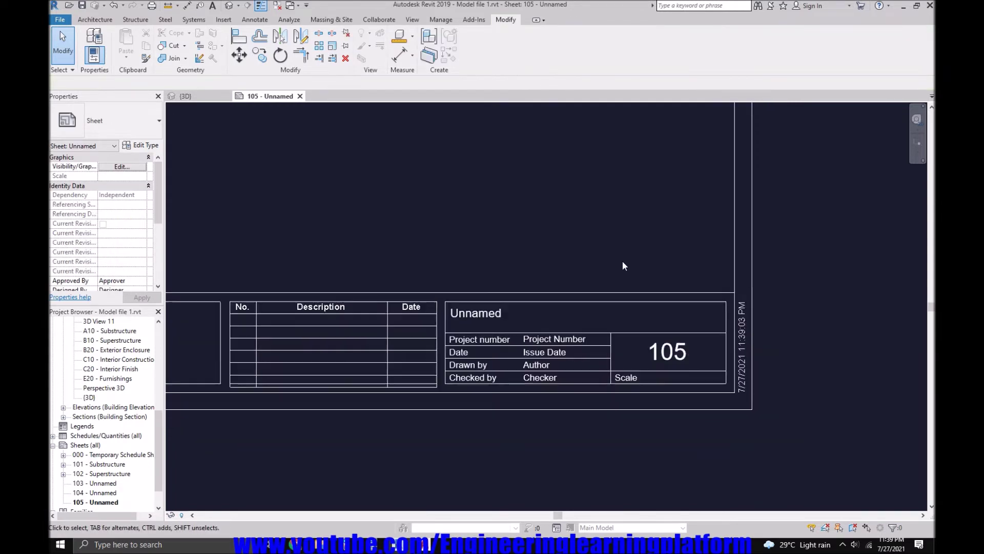
# Delete the unneeded sheets 104 - Unnamed and 103 - Unnamed from the project
pyautogui.rightClick(85, 493)
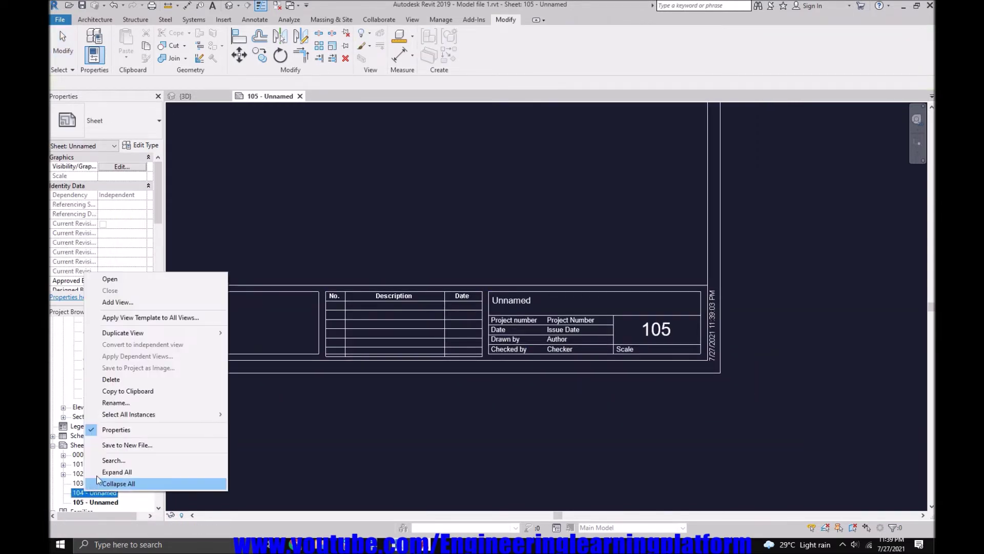
pyautogui.click(124, 378)
pyautogui.rightClick(100, 481)
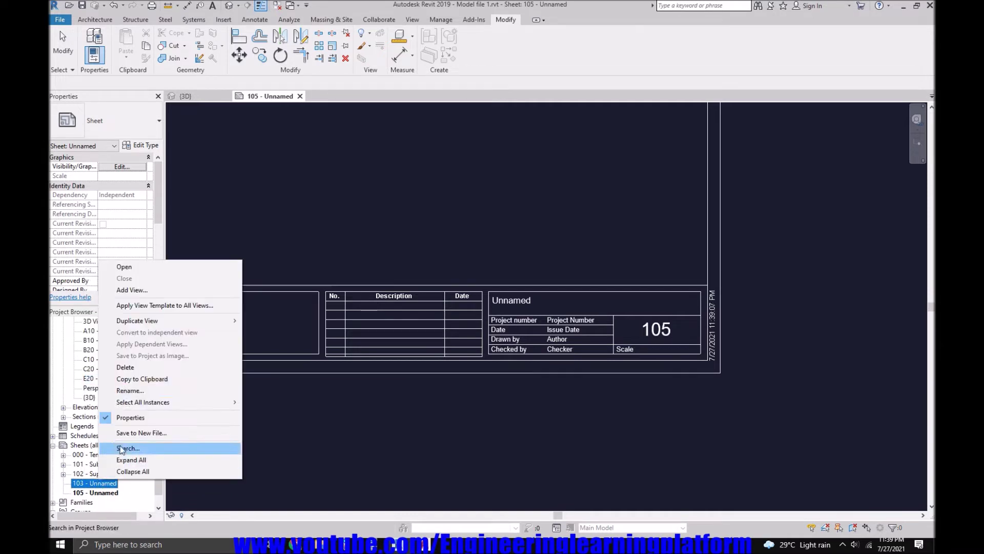
pyautogui.click(140, 366)
pyautogui.click(104, 484)
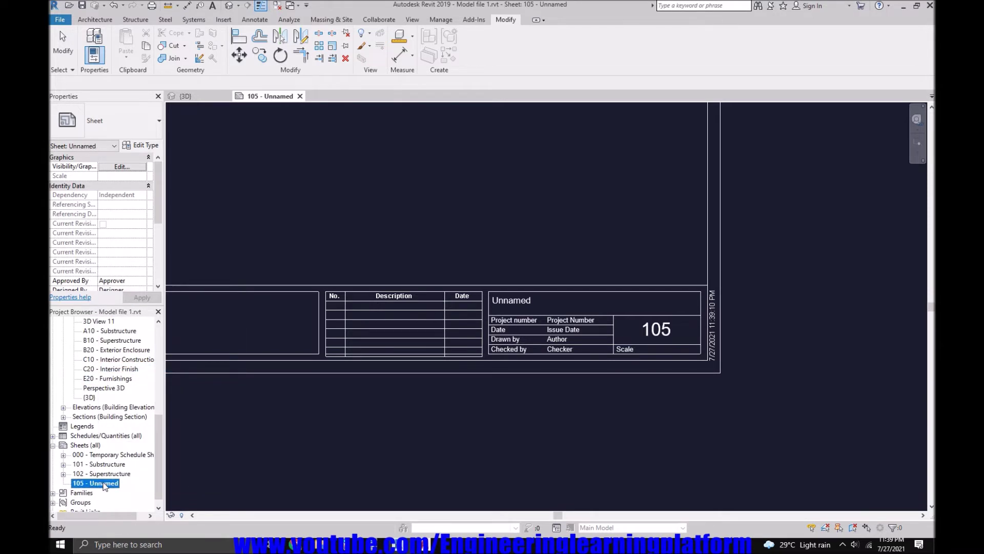
# Set the Approved By property of sheet 105 to "U.S"
pyautogui.scroll(-5, 529, 456)
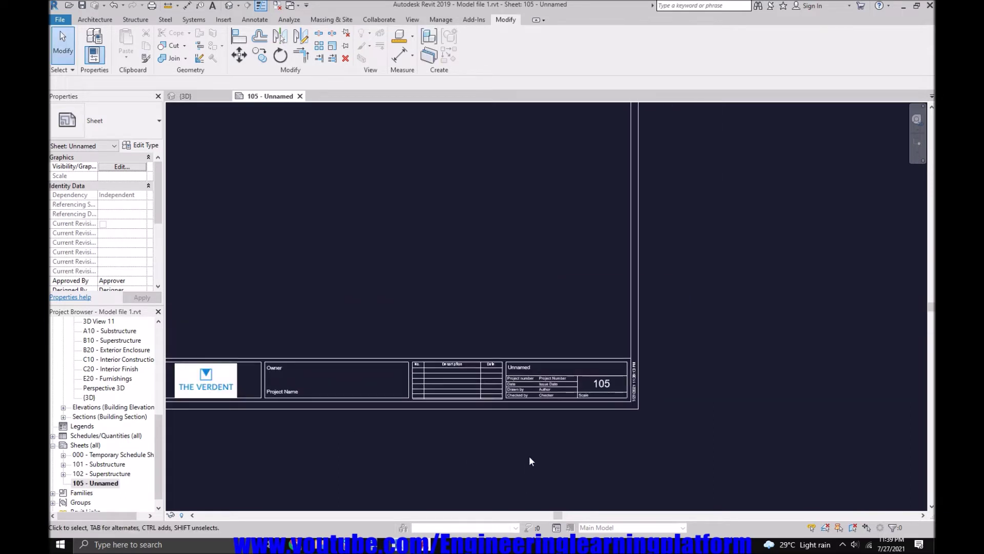
pyautogui.scroll(3, 414, 389)
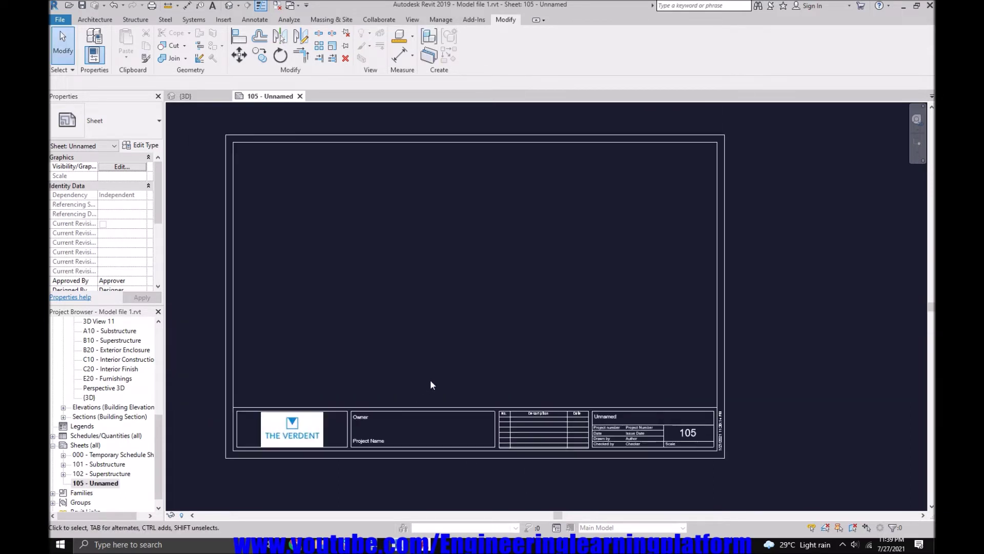
pyautogui.moveTo(425, 383); pyautogui.dragTo(449, 385, button='middle')
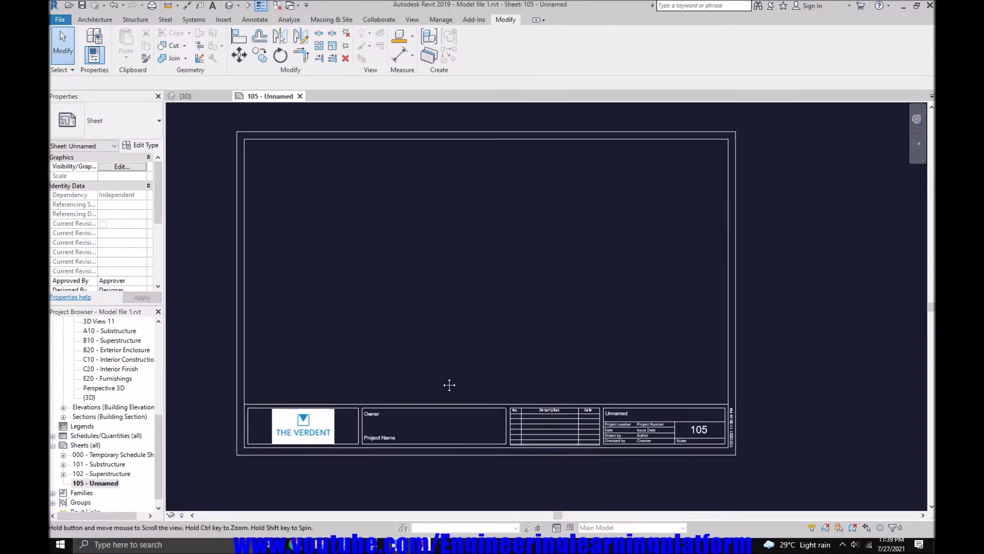
pyautogui.click(245, 296)
pyautogui.click(276, 304)
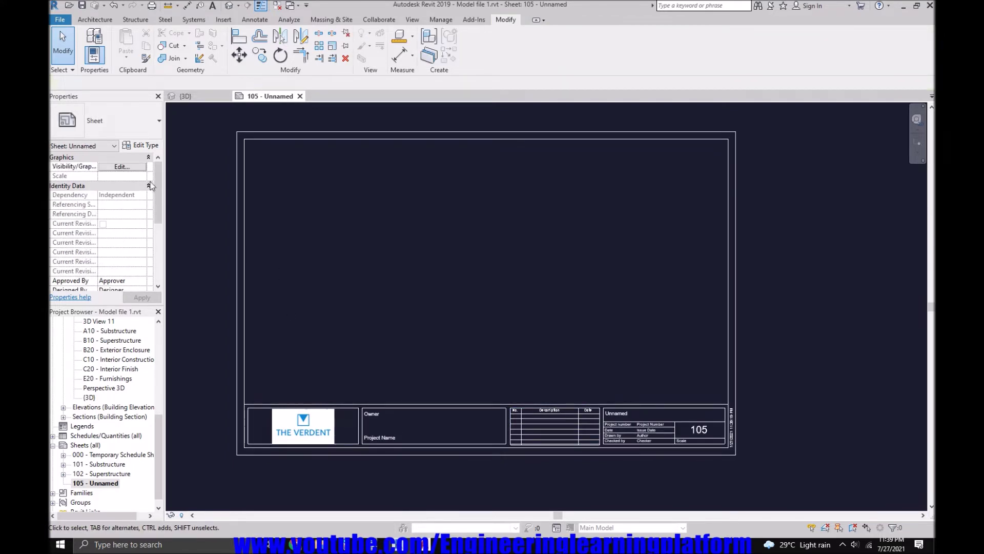
pyautogui.moveTo(156, 180); pyautogui.dragTo(158, 231)
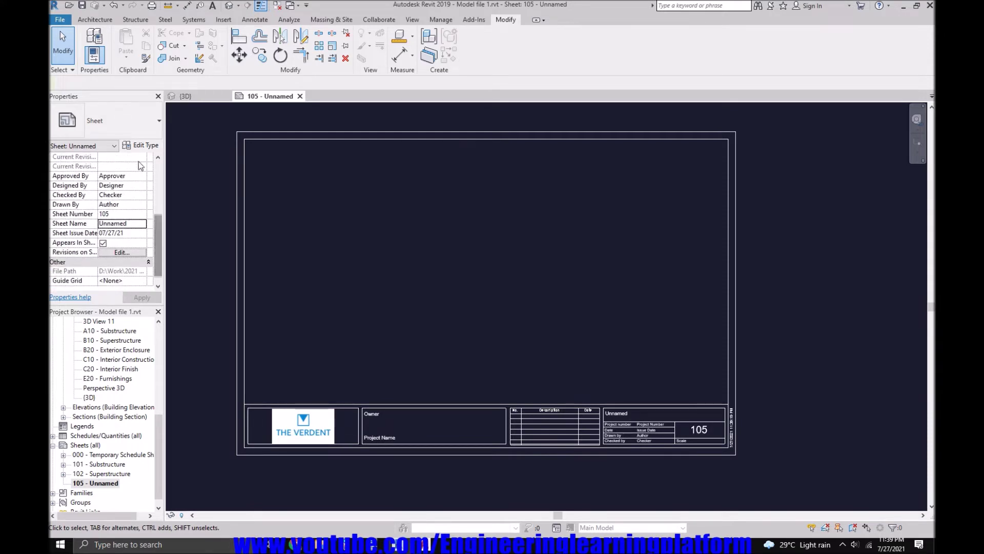
pyautogui.click(131, 177)
pyautogui.moveTo(131, 178); pyautogui.dragTo(95, 183)
pyautogui.write('u.s')
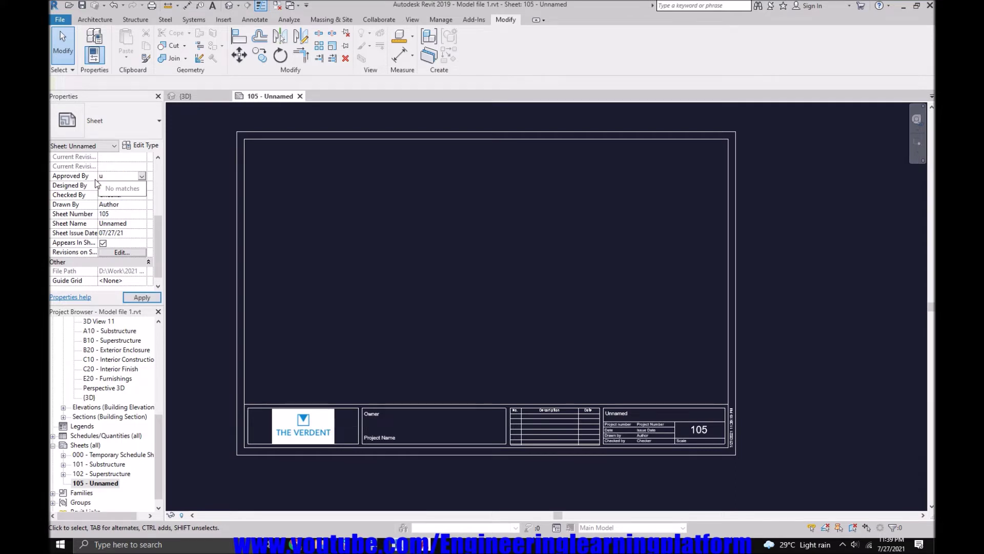
pyautogui.press('BackSpace')
pyautogui.press('BackSpace')
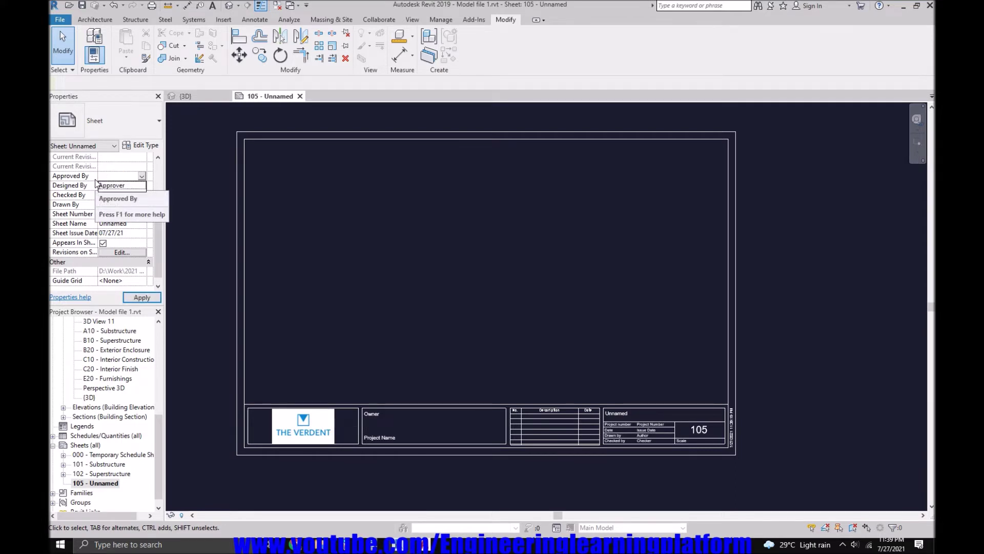
pyautogui.write('.S')
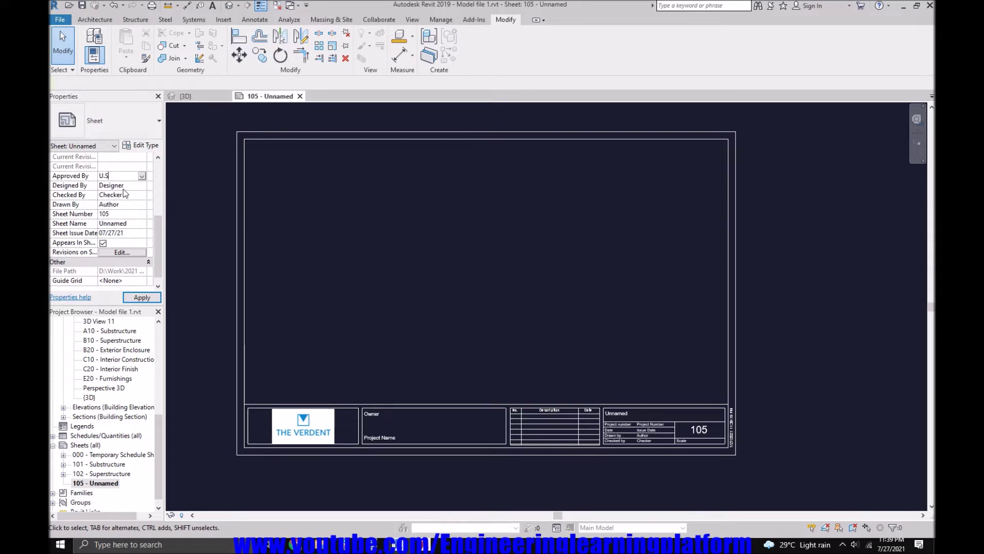
# Set the Designed By property of sheet 105 to "U.S" and leave Checked By as Checker
pyautogui.click(127, 188)
pyautogui.moveTo(119, 188); pyautogui.dragTo(99, 188)
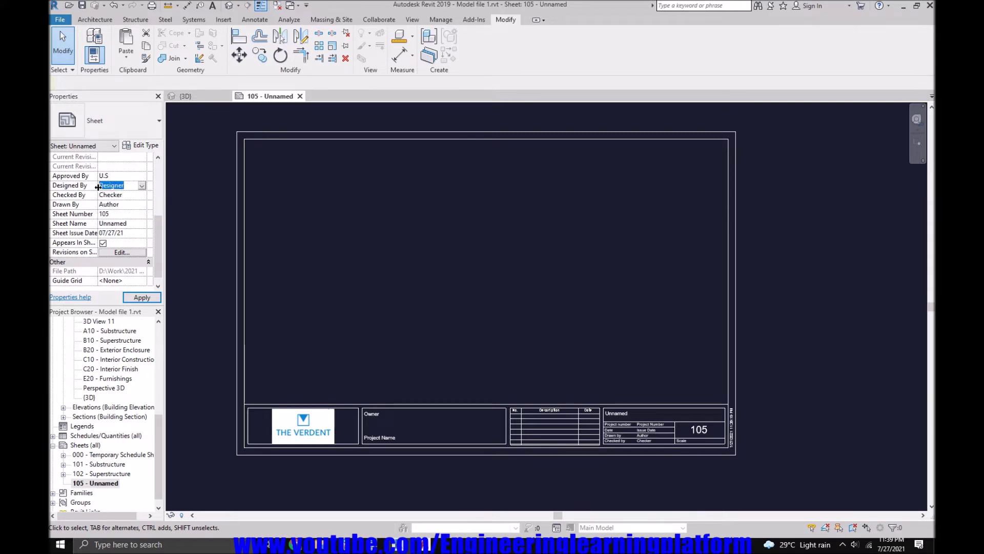
pyautogui.write('U.S')
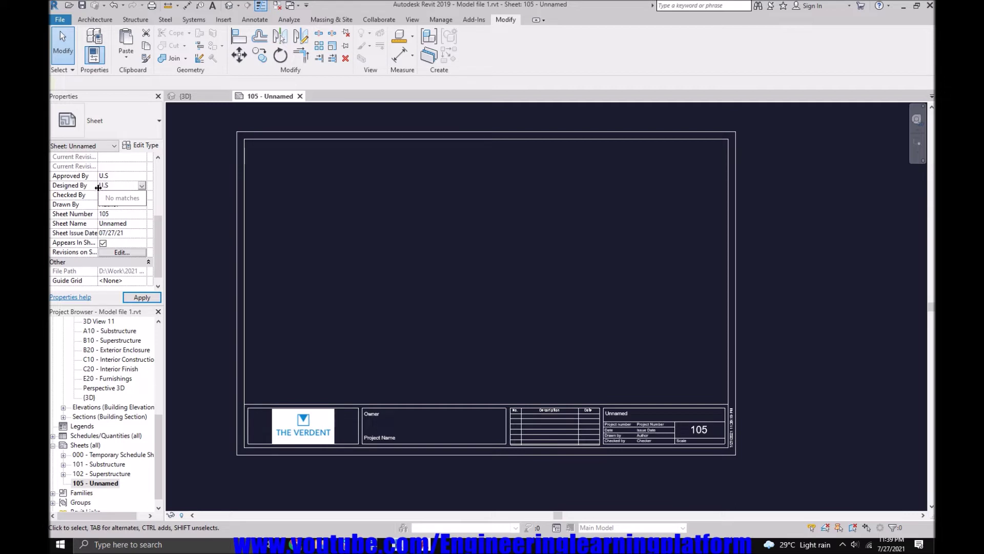
pyautogui.click(117, 195)
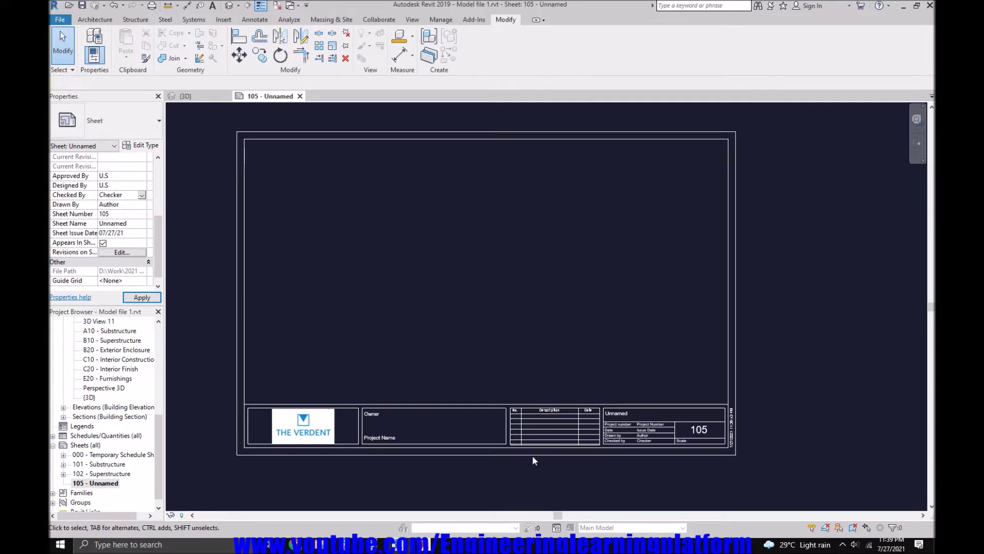
# Set the Sheet Name property of sheet 105 to "FLOOR PLAN" and apply the change
pyautogui.scroll(3, 663, 490)
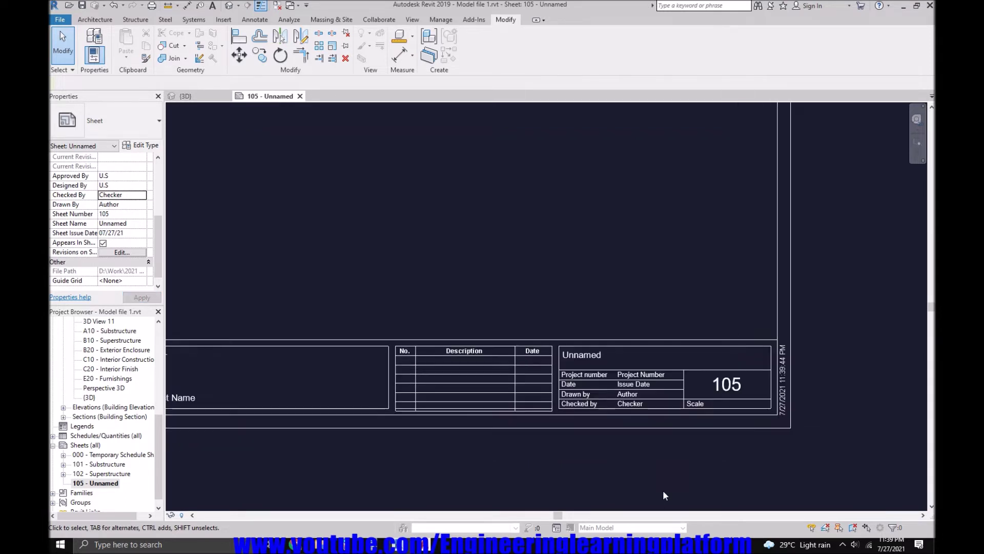
pyautogui.click(127, 197)
pyautogui.click(129, 224)
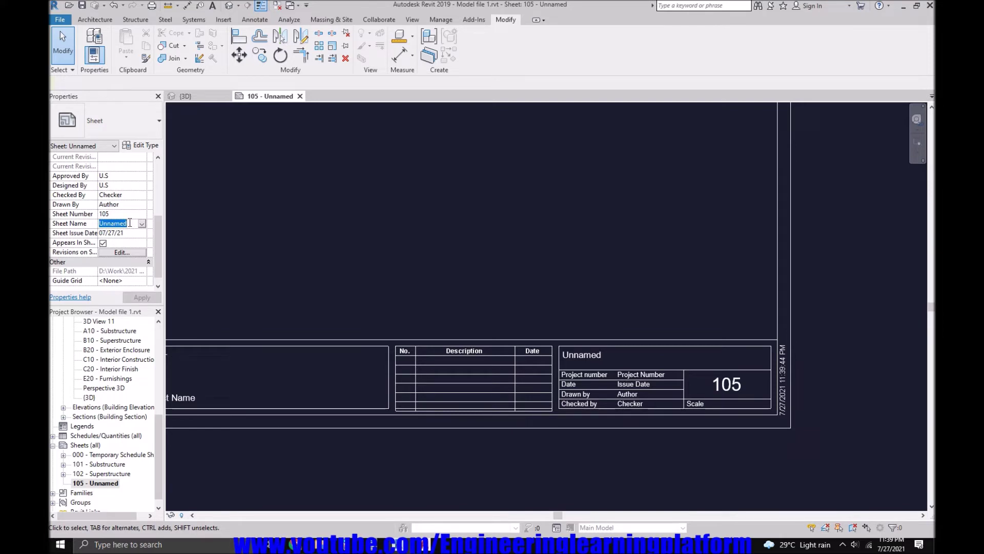
pyautogui.write('Ar')
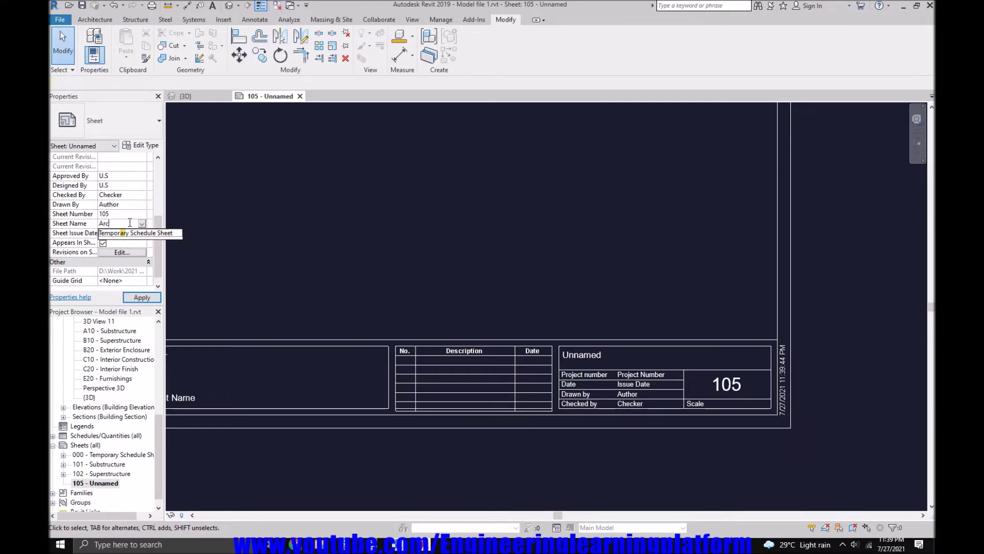
pyautogui.write('c')
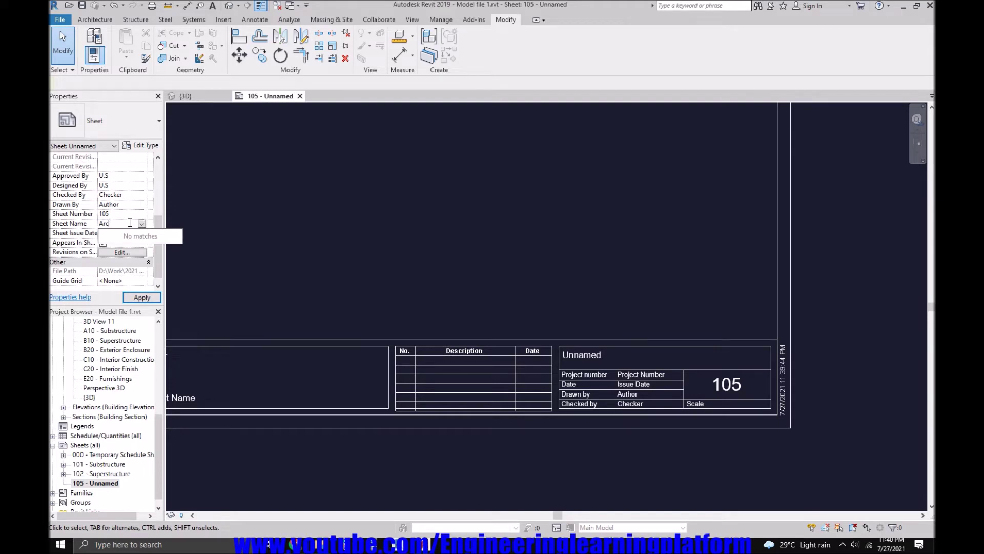
pyautogui.press('BackSpace')
pyautogui.press('BackSpace')
pyautogui.press('BackSpace')
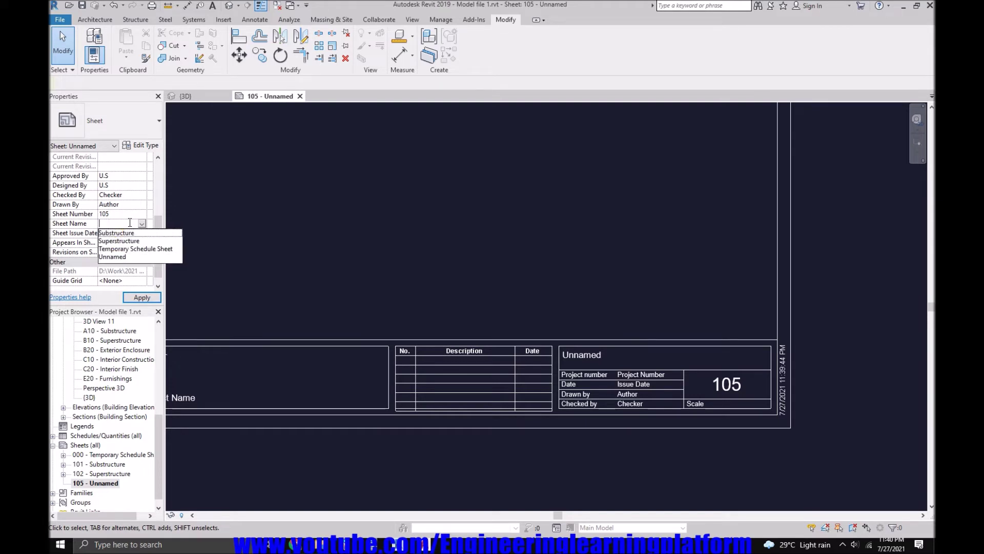
pyautogui.write('FLOOR PLAN')
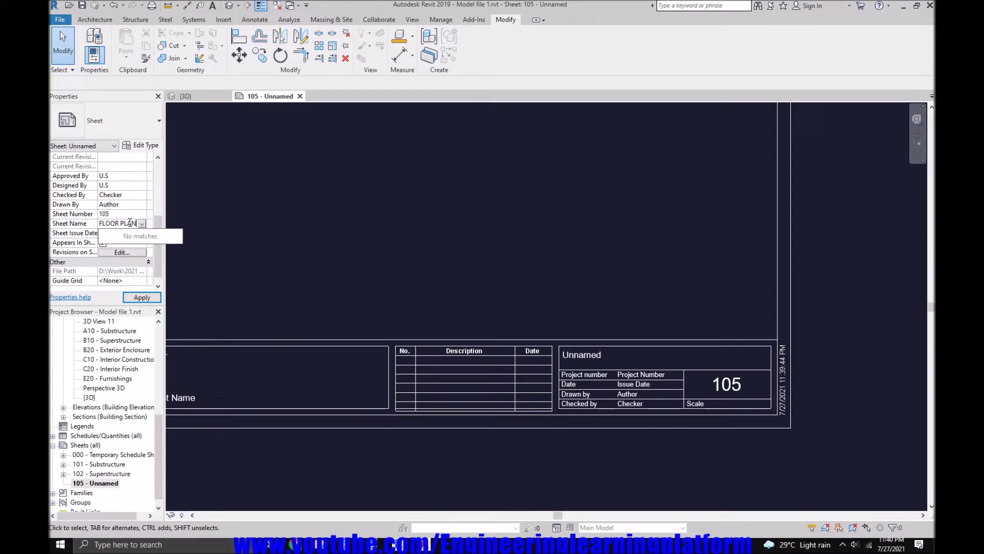
pyautogui.press('Return')
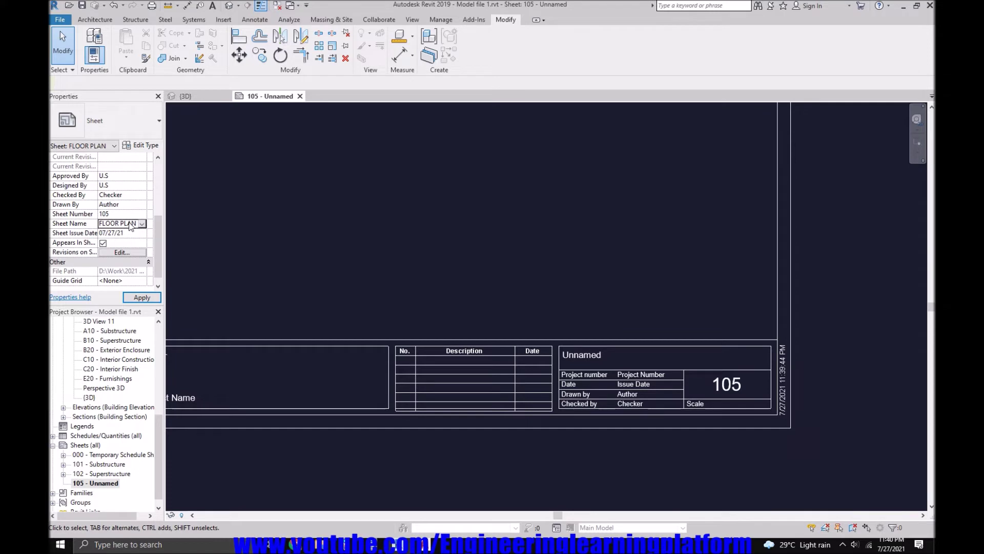
pyautogui.click(142, 299)
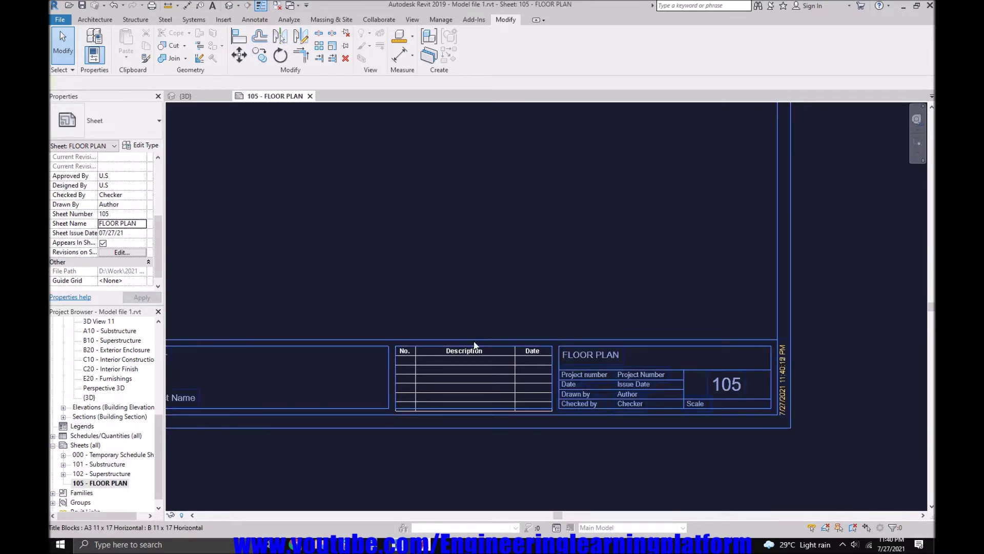
pyautogui.click(117, 205)
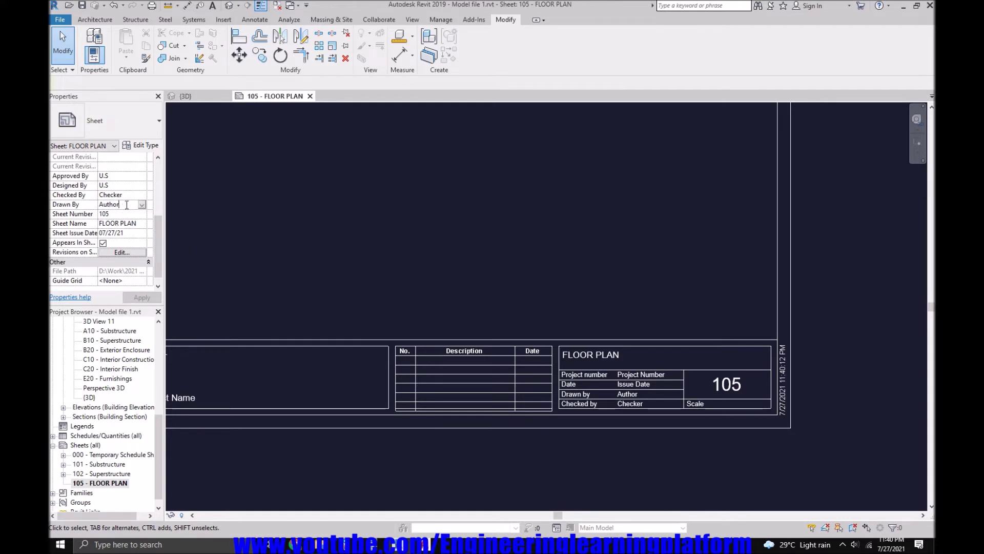
pyautogui.click(142, 205)
pyautogui.click(123, 215)
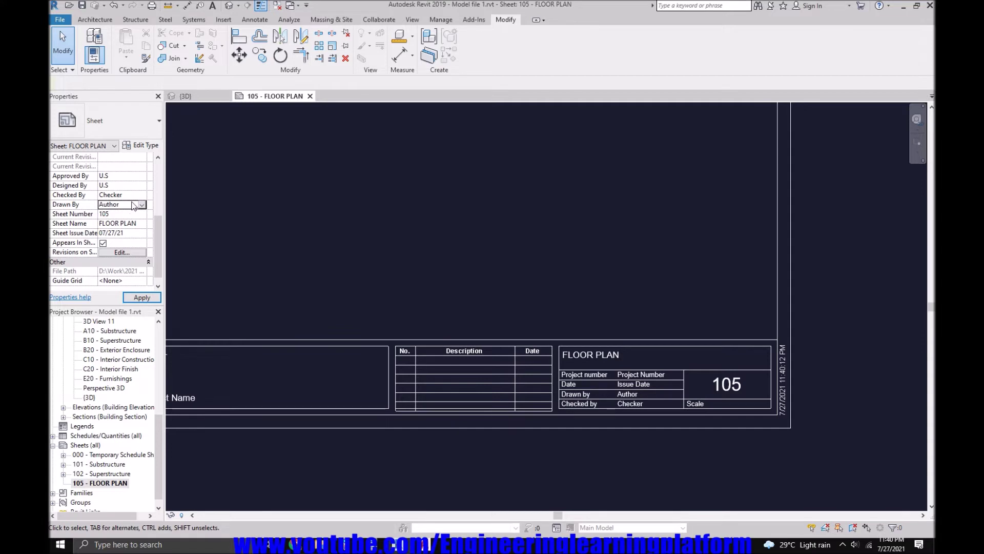
pyautogui.click(142, 196)
pyautogui.click(143, 204)
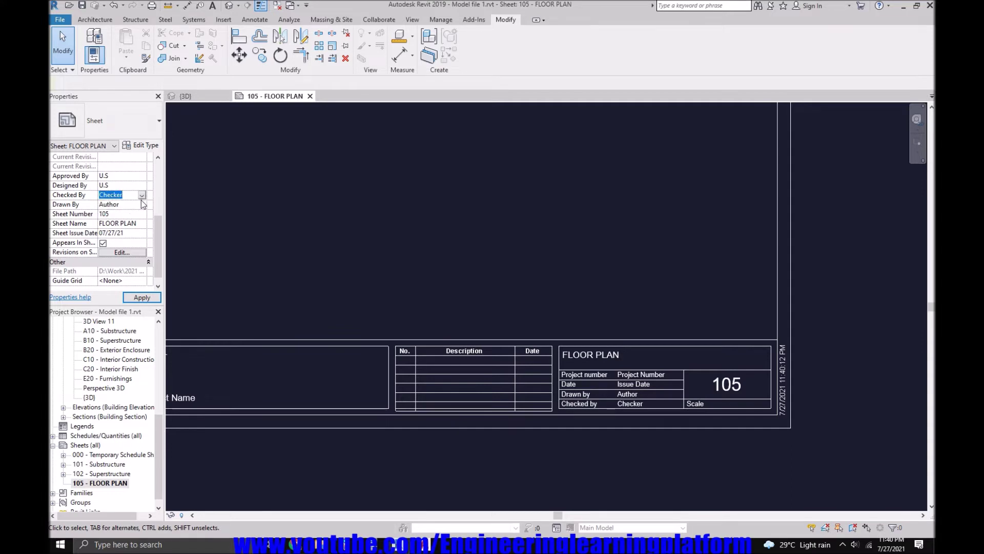
pyautogui.click(141, 196)
pyautogui.click(136, 204)
# Set the Checked By property of the floor plan sheet to "TVD", leave Drawn By as Author and apply the change
pyautogui.click(143, 195)
pyautogui.click(126, 195)
pyautogui.write('TVD')
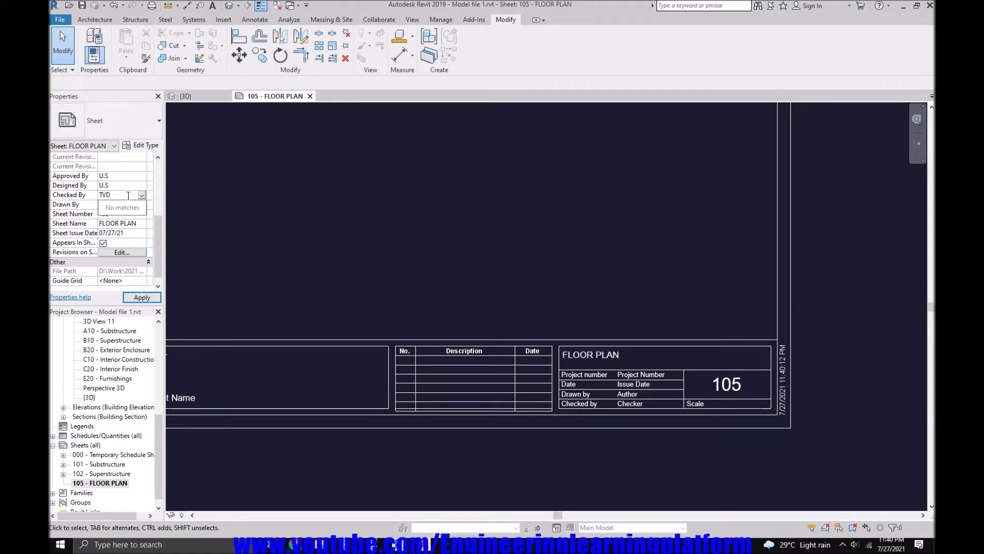
pyautogui.press('Return')
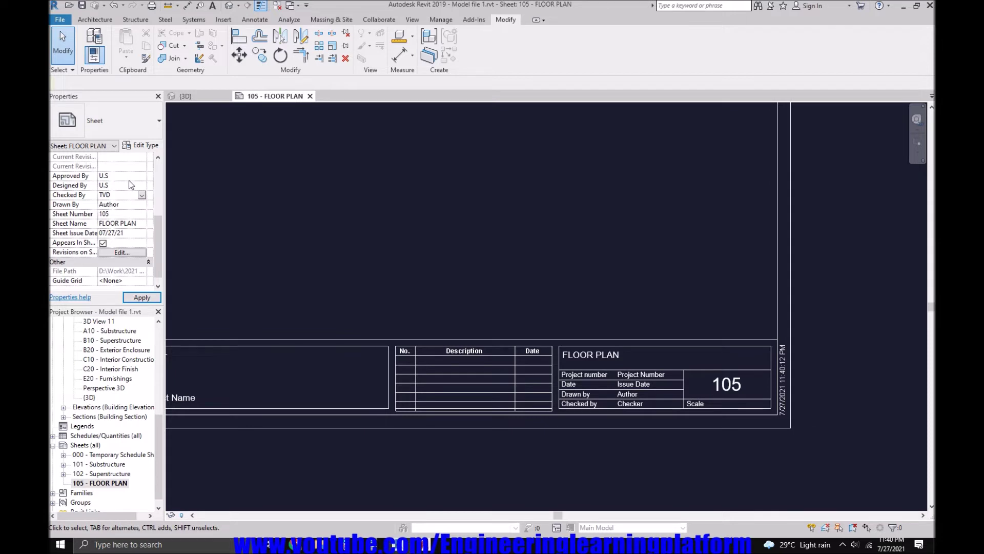
pyautogui.click(131, 206)
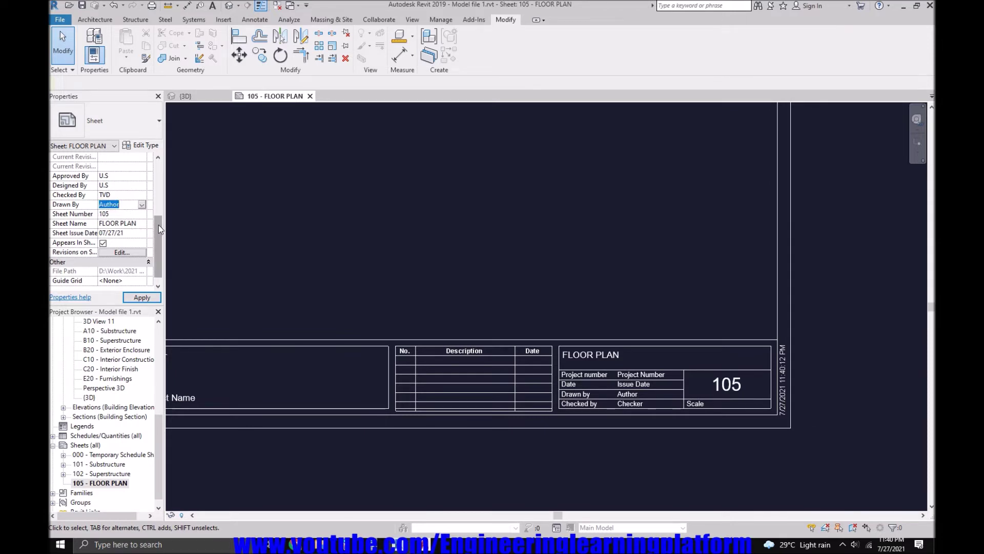
pyautogui.moveTo(159, 225); pyautogui.dragTo(159, 239)
pyautogui.click(146, 299)
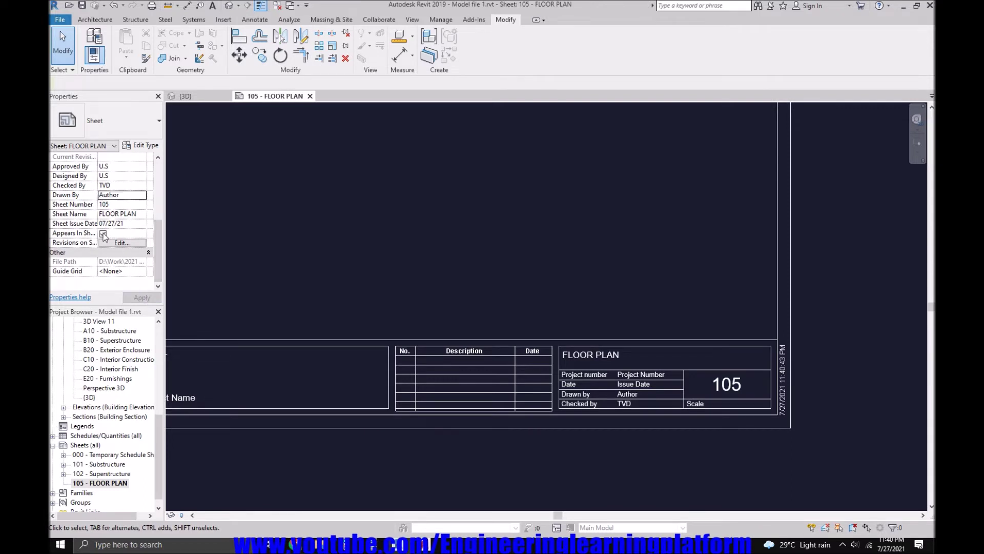
# Review the revisions listed for the floor plan sheet and examine the updated entries in its title block
pyautogui.click(119, 244)
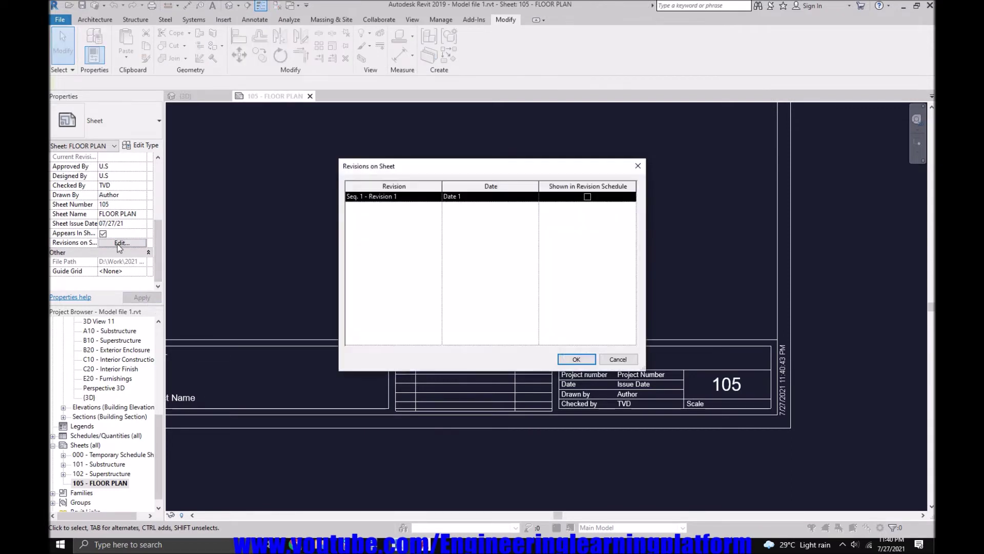
pyautogui.click(576, 359)
pyautogui.scroll(-2, 687, 350)
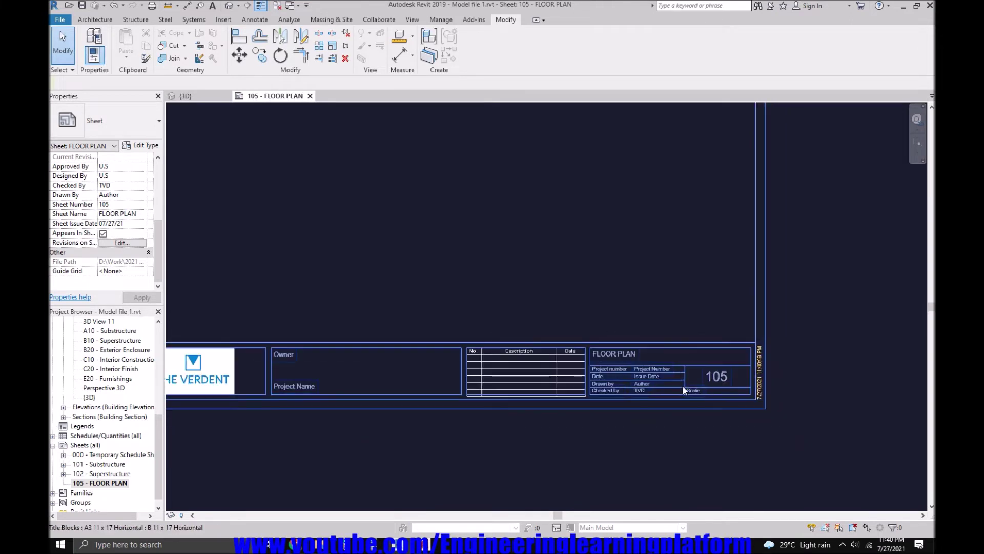
pyautogui.scroll(3, 507, 449)
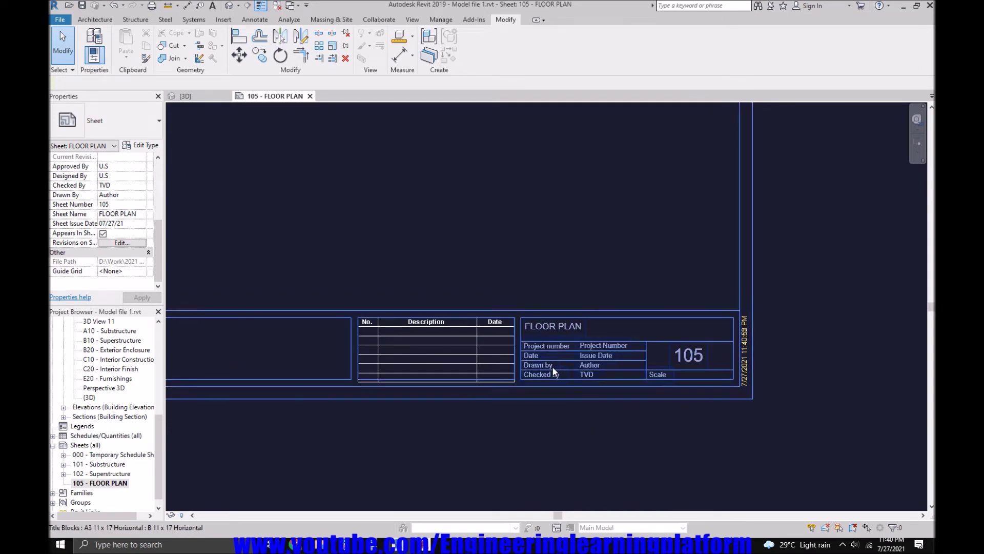
pyautogui.click(552, 366)
pyautogui.click(602, 419)
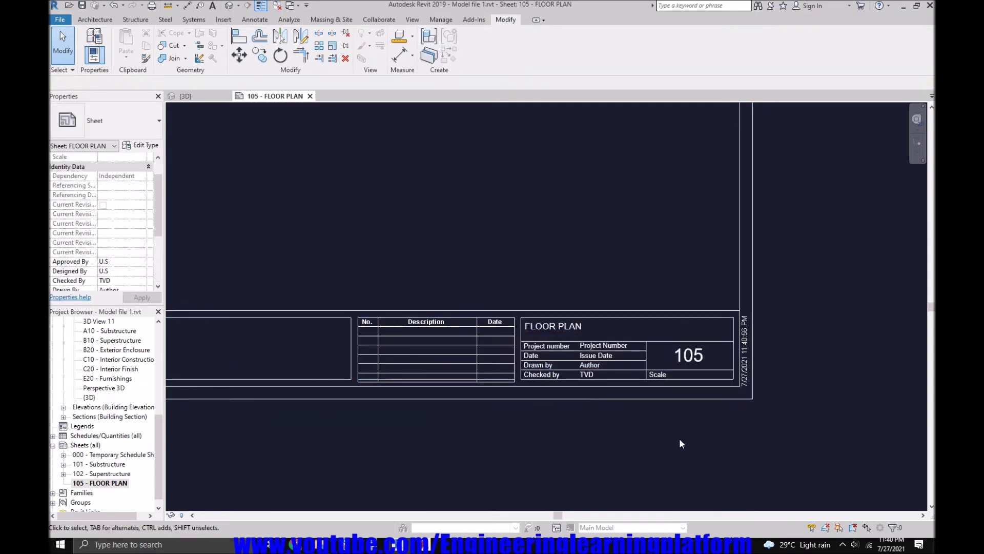
pyautogui.scroll(-1, 688, 448)
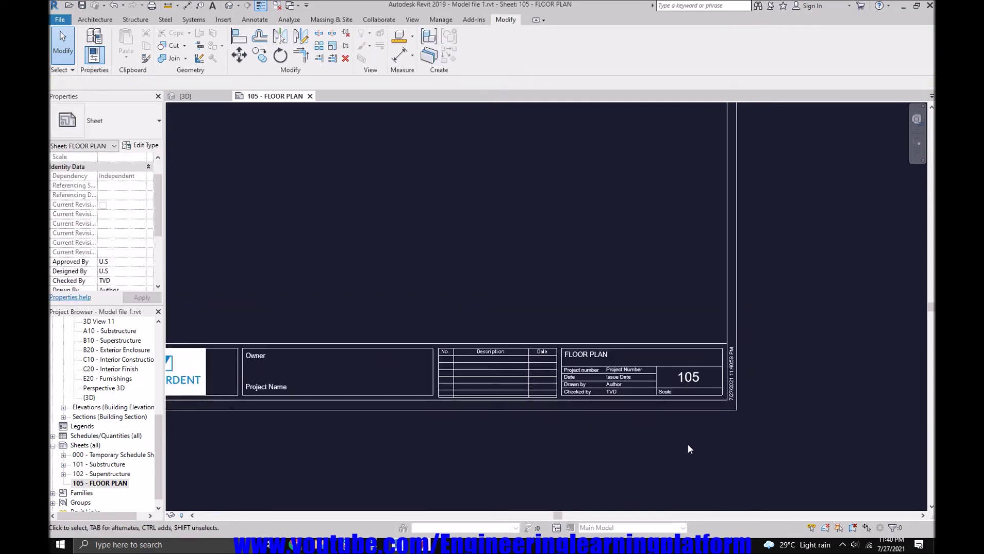
# Examine the properties of sheet 102 - Superstructure for comparison with the floor plan sheet
pyautogui.click(103, 474)
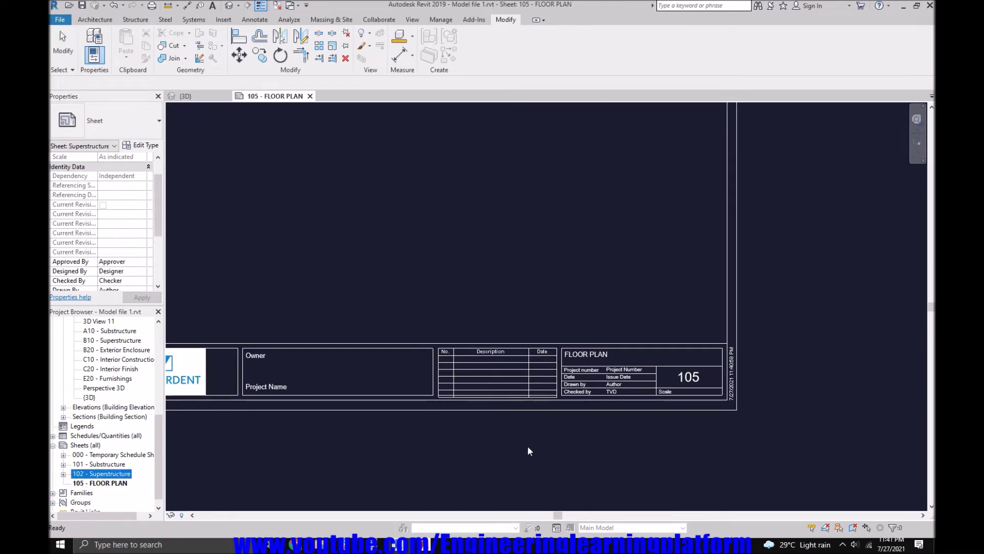
pyautogui.scroll(-1, 538, 446)
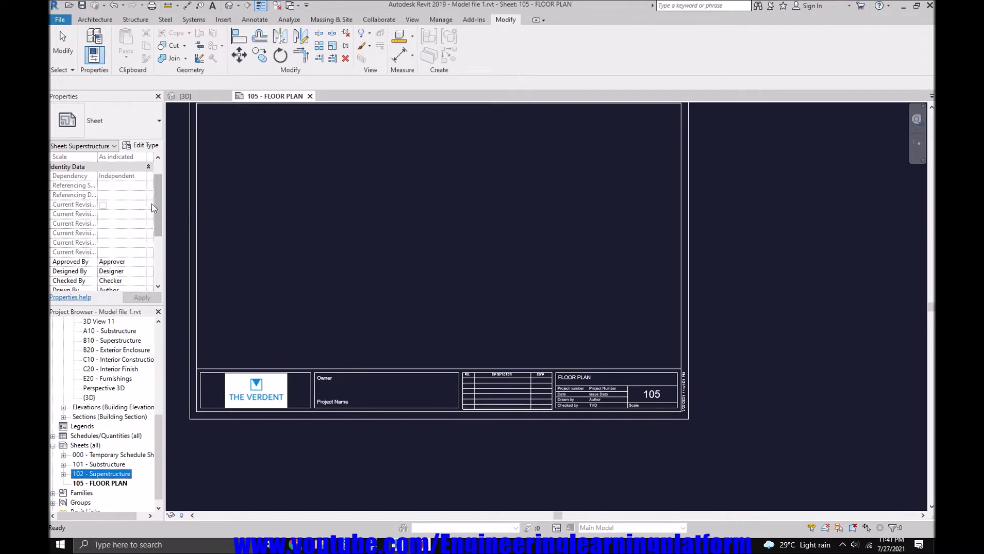
pyautogui.scroll(-5, 155, 263)
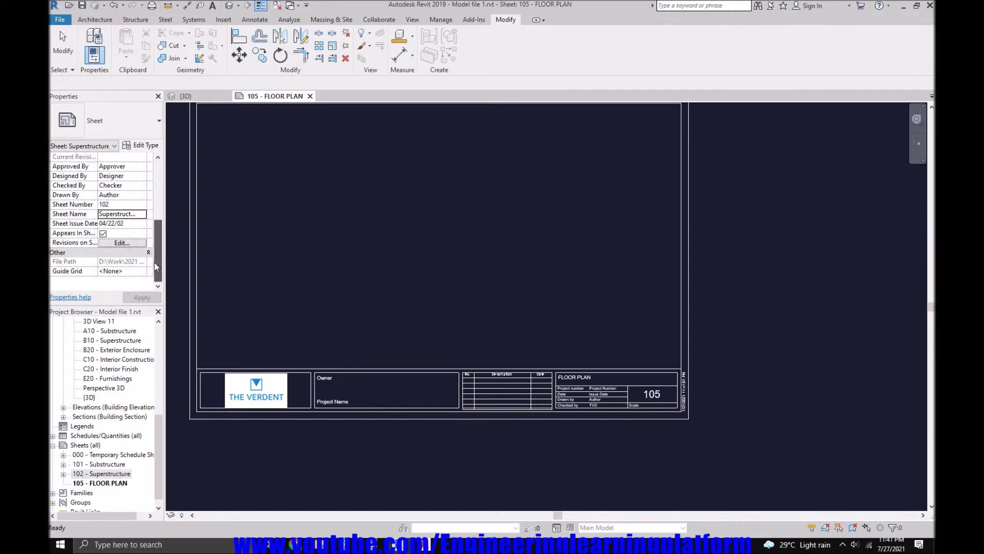
pyautogui.scroll(5, 155, 255)
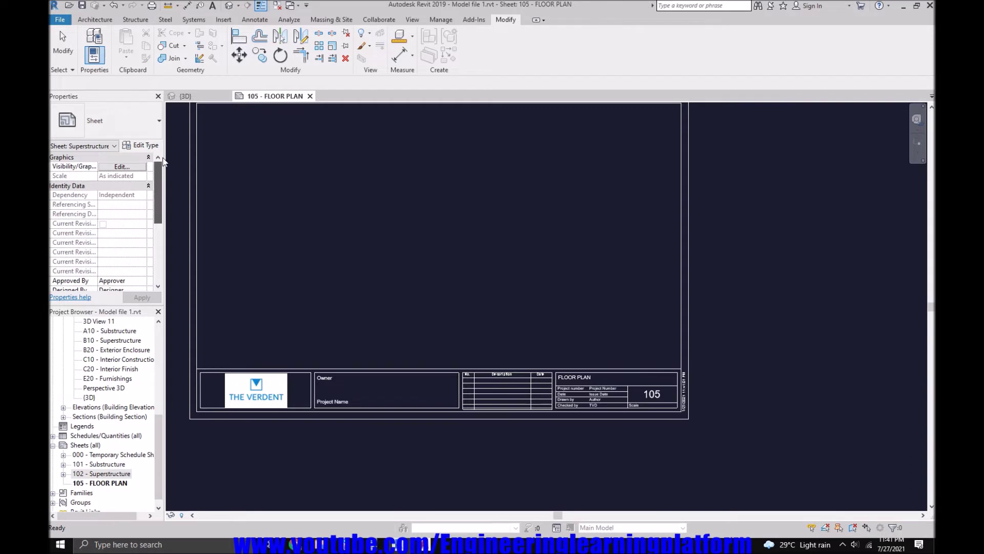
# Try to change the sheet number in the floor plan's title block to 000
pyautogui.click(660, 394)
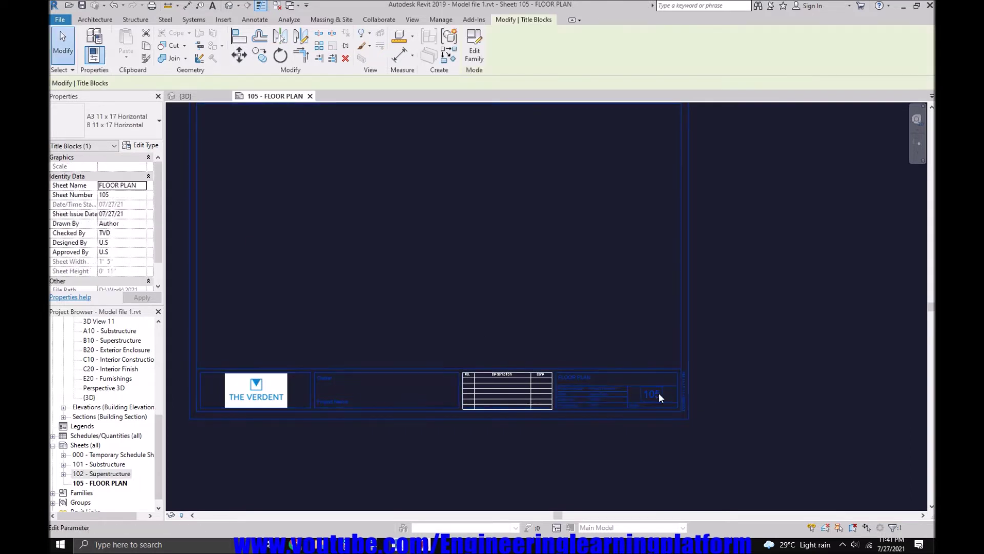
pyautogui.click(660, 393)
pyautogui.moveTo(661, 397); pyautogui.dragTo(629, 400)
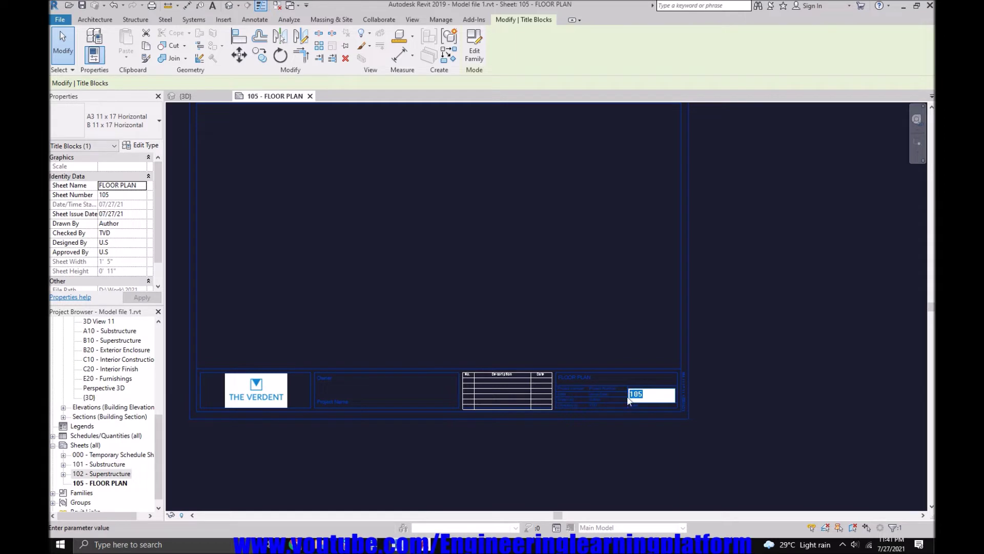
pyautogui.write('000')
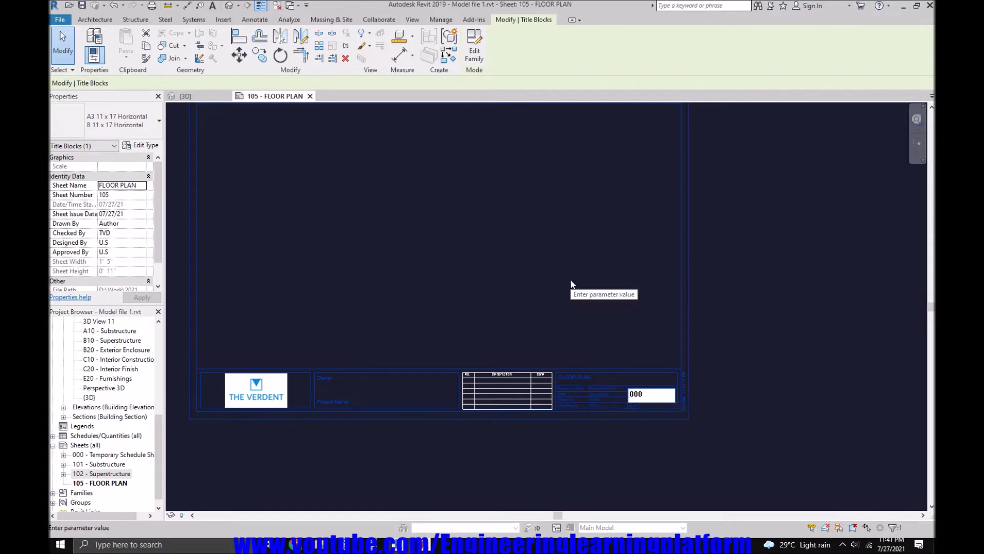
pyautogui.click(570, 290)
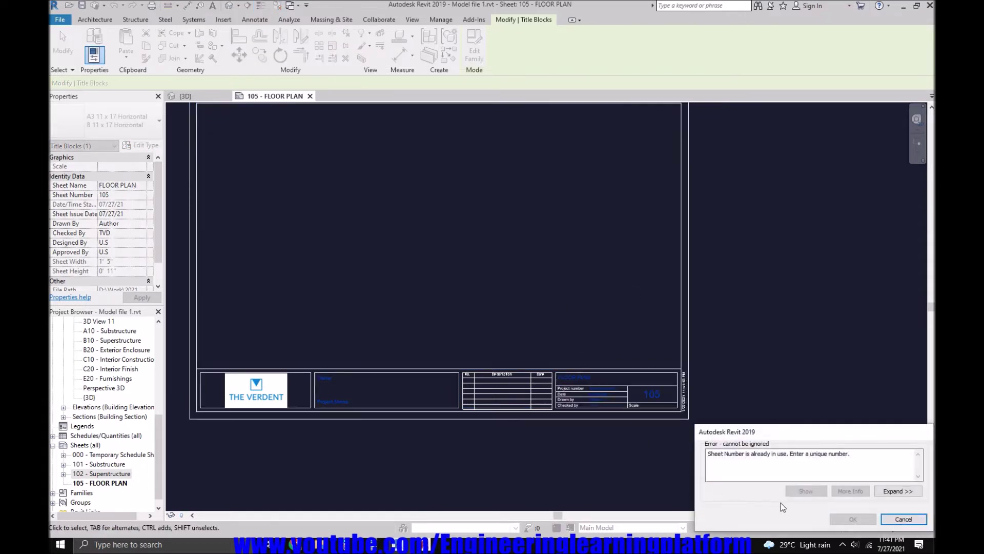
pyautogui.press('Escape')
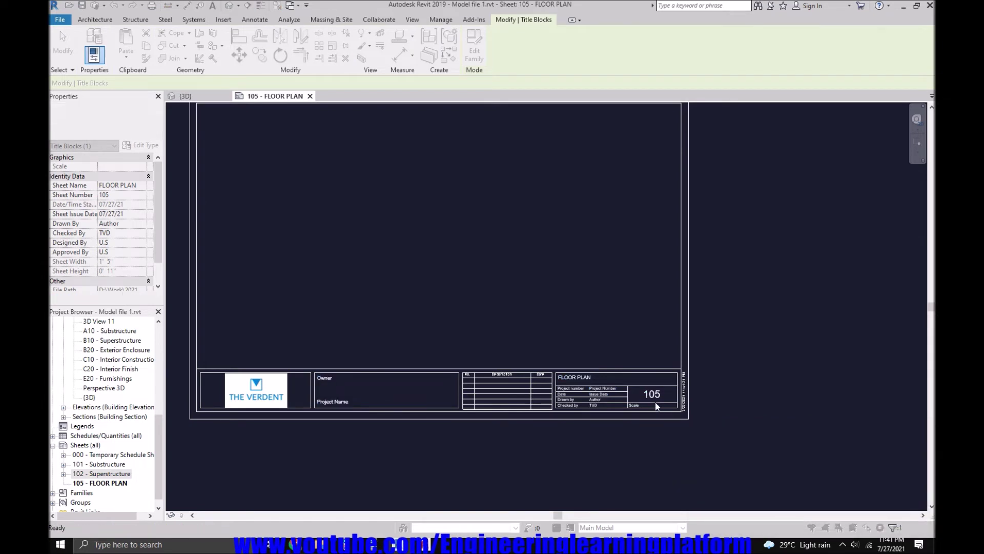
# Set the sheet number in the floor plan's title block to 001
pyautogui.click(655, 395)
pyautogui.click(656, 396)
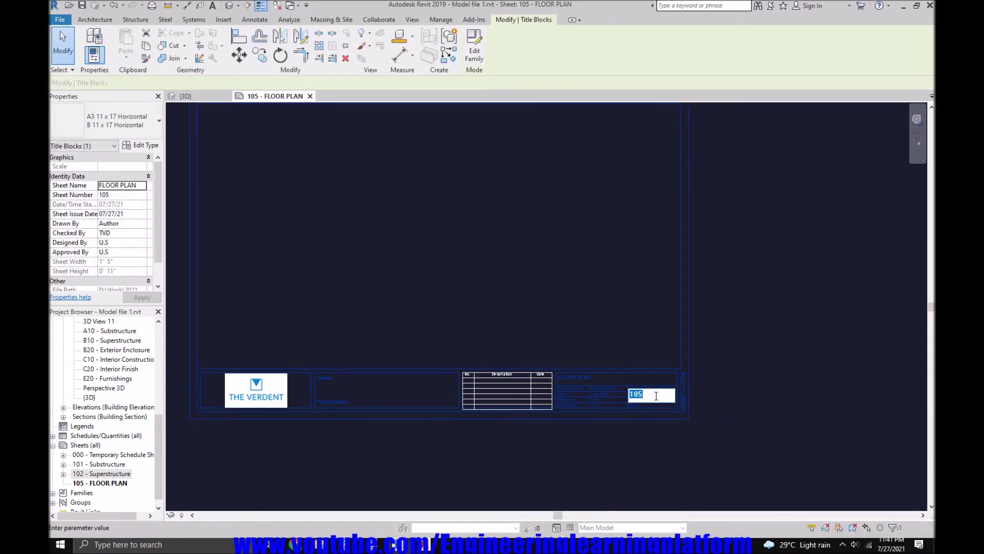
pyautogui.write('001')
pyautogui.click(694, 367)
pyautogui.click(626, 453)
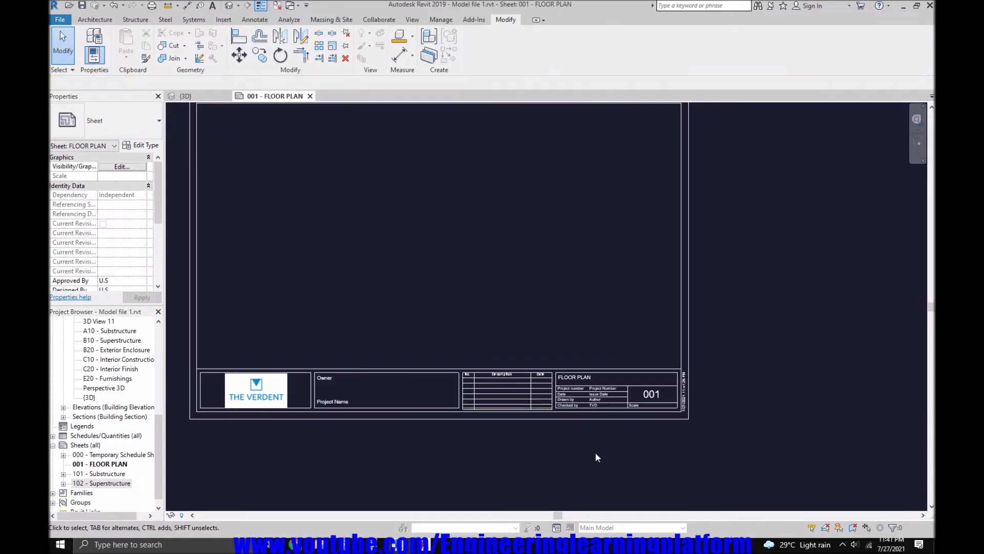
pyautogui.scroll(1, 605, 430)
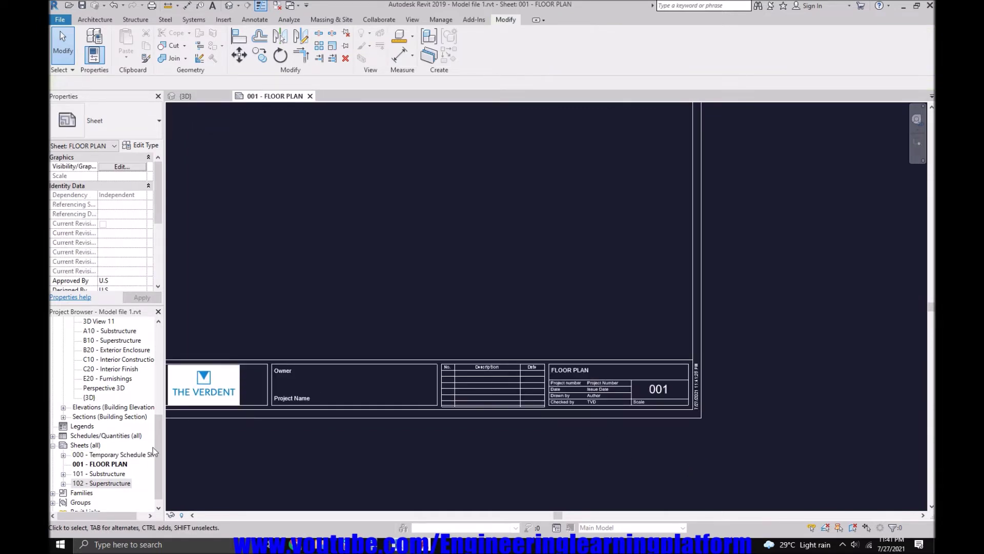
# Delete the sheet 000 - Temporary Schedule Sheet from the project
pyautogui.click(64, 455)
pyautogui.click(63, 322)
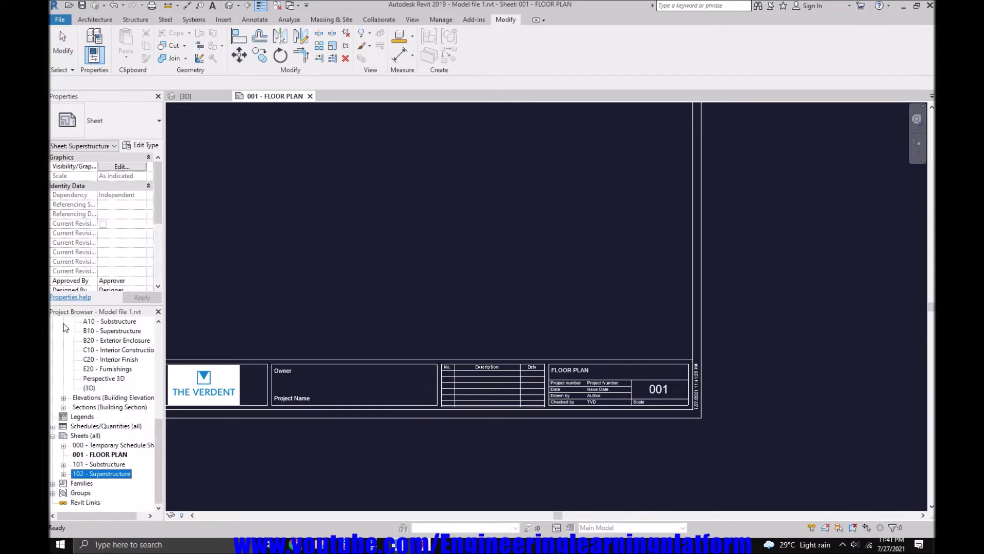
pyautogui.rightClick(92, 446)
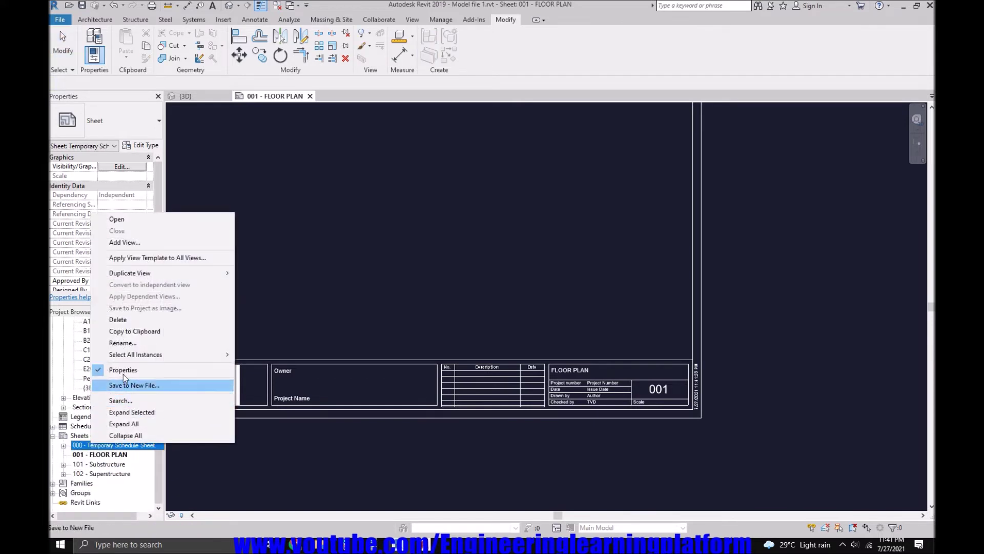
pyautogui.click(123, 320)
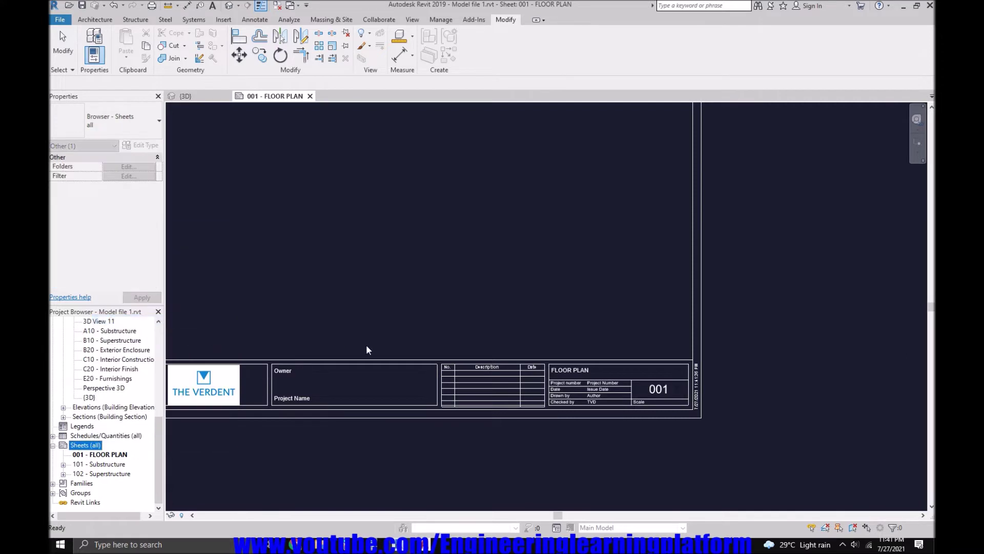
# Delete the sheets 101 - Substructure and 102 - Superstructure from the project
pyautogui.click(95, 454)
pyautogui.click(92, 464)
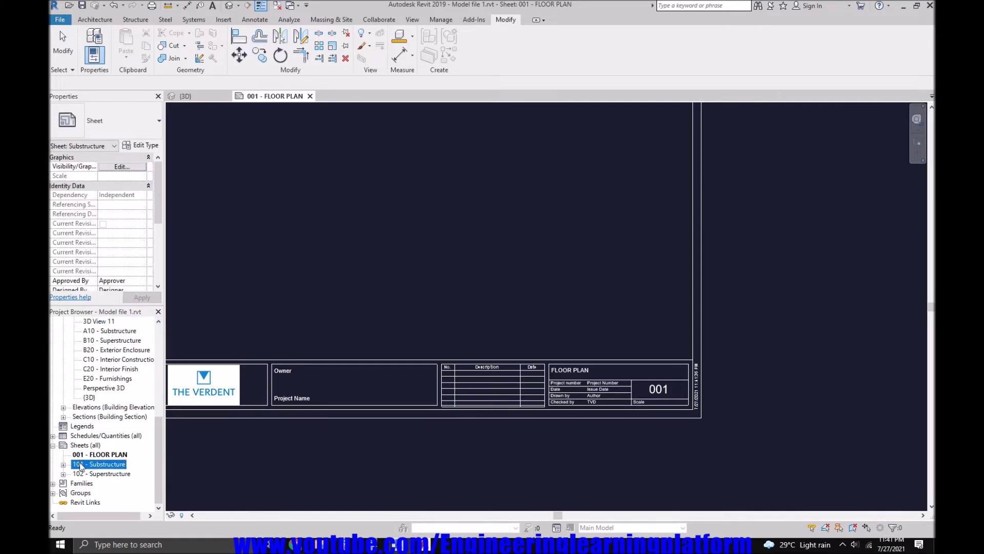
pyautogui.rightClick(82, 463)
pyautogui.click(121, 342)
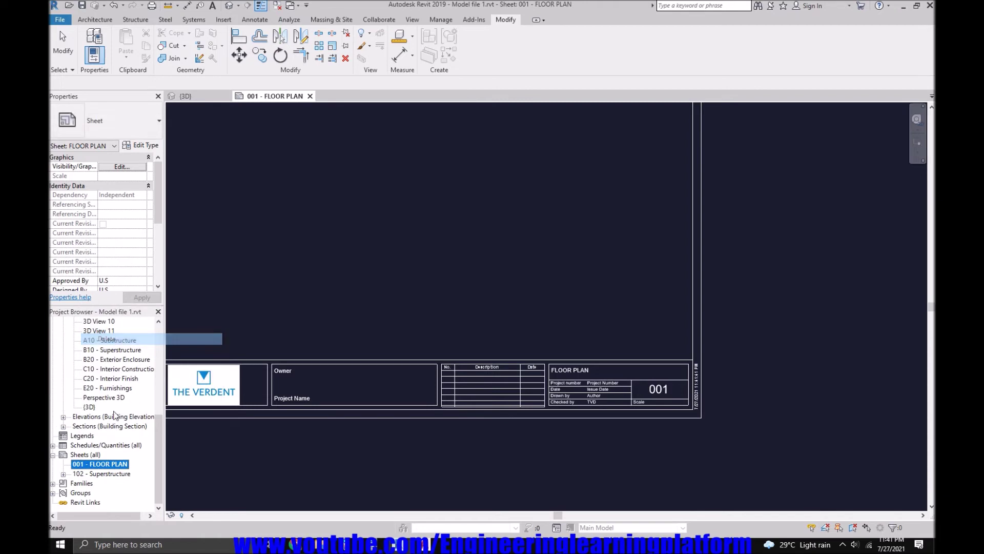
pyautogui.click(101, 473)
pyautogui.rightClick(99, 474)
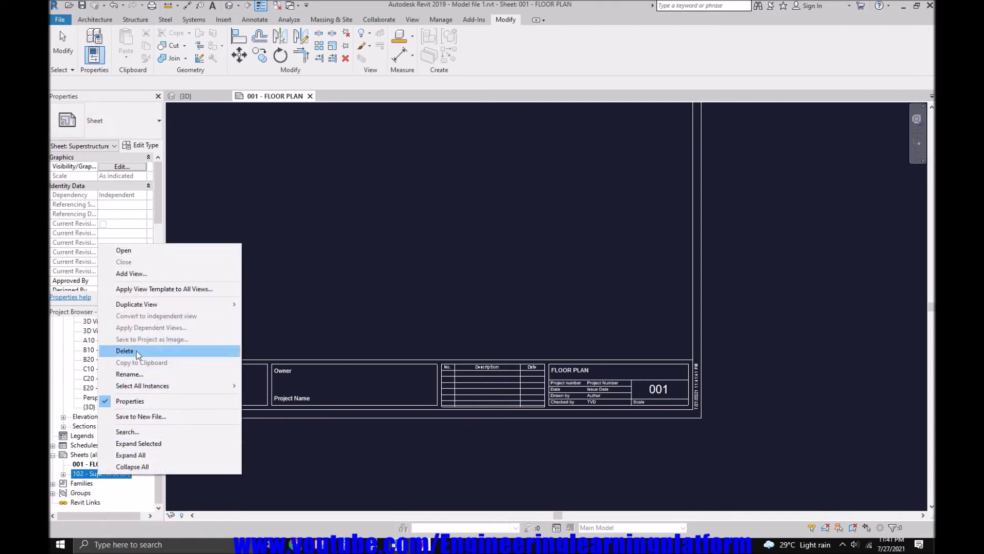
pyautogui.click(125, 351)
# Examine the floor plan title block's instance properties and its type properties
pyautogui.scroll(3, 626, 401)
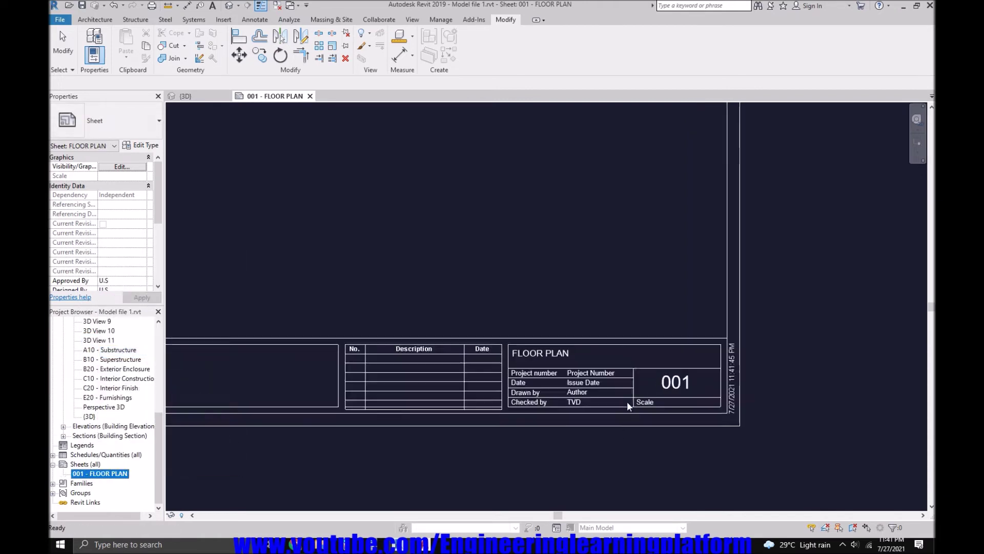
pyautogui.scroll(-4, 626, 401)
pyautogui.scroll(1, 626, 401)
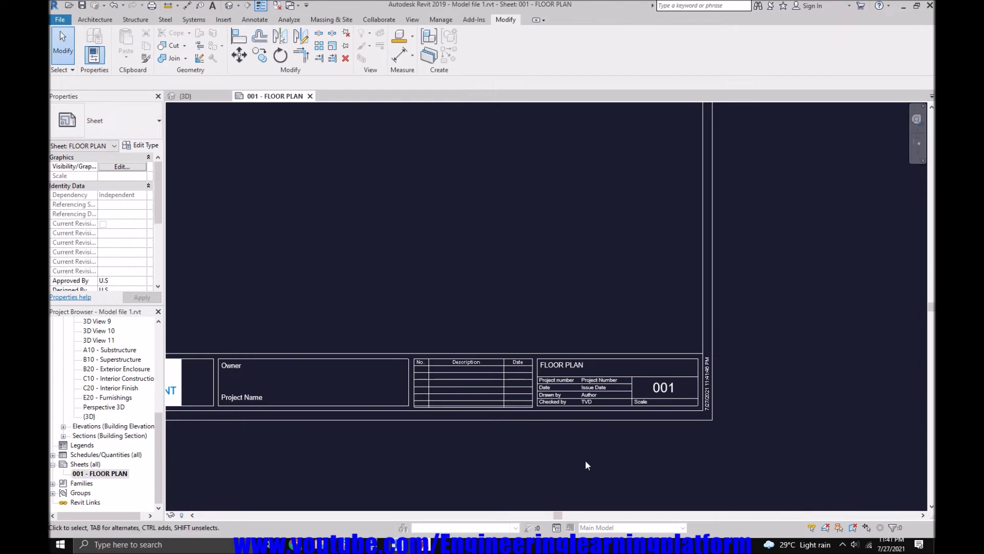
pyautogui.click(233, 365)
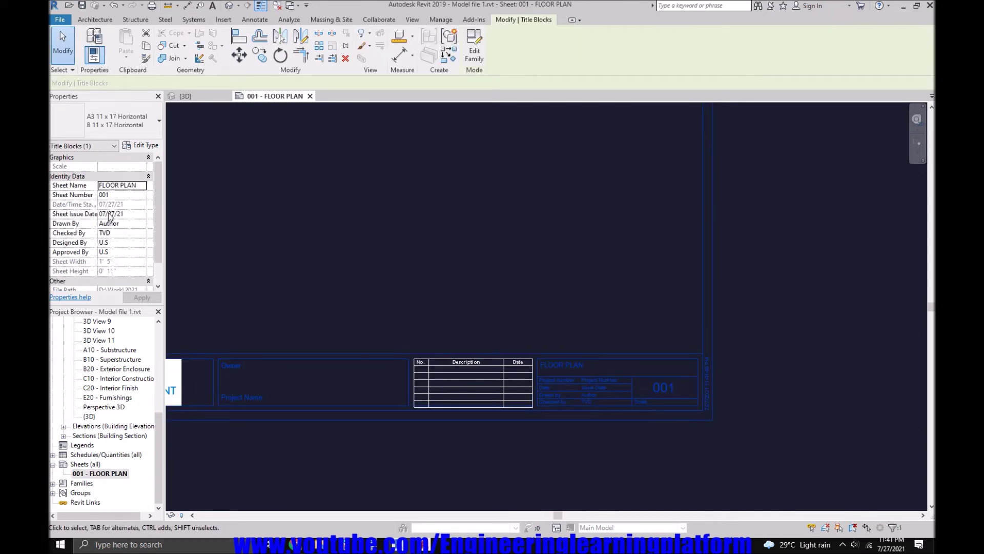
pyautogui.scroll(-2, 154, 194)
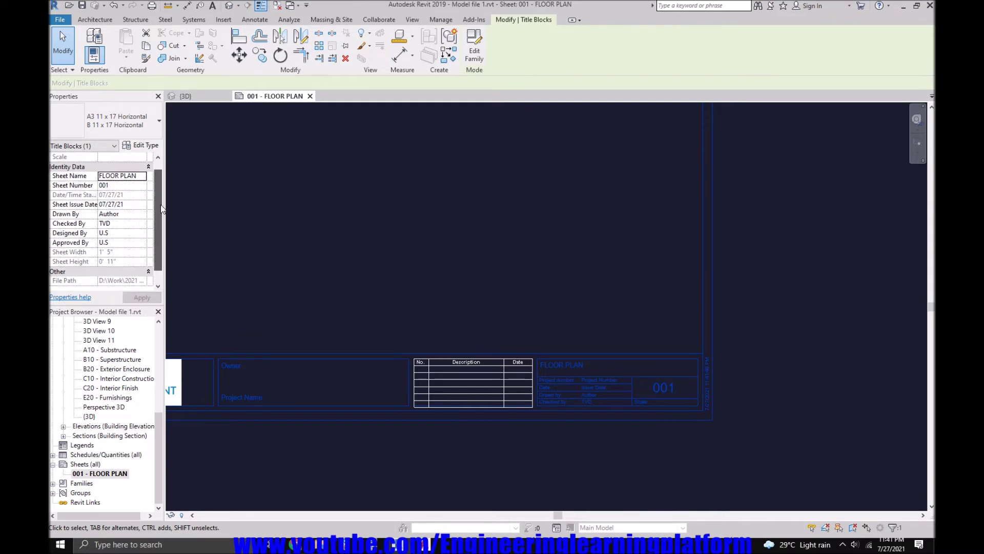
pyautogui.scroll(2, 134, 164)
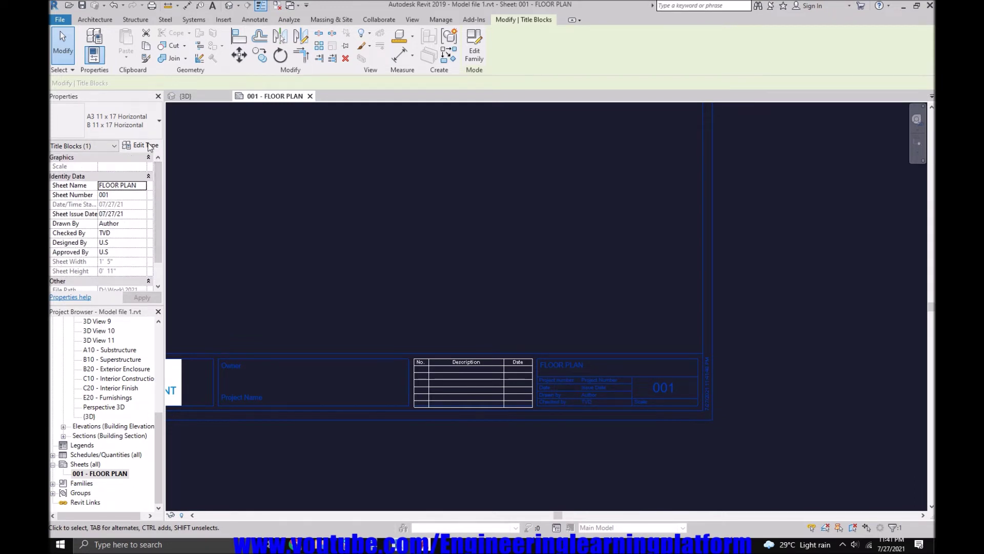
pyautogui.click(148, 146)
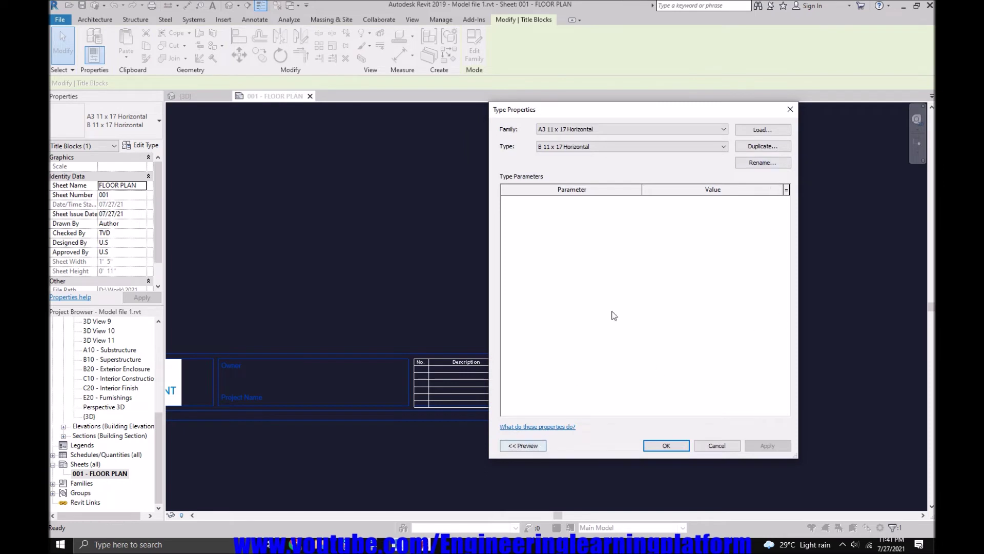
pyautogui.click(764, 146)
pyautogui.press('Escape')
pyautogui.press('Escape')
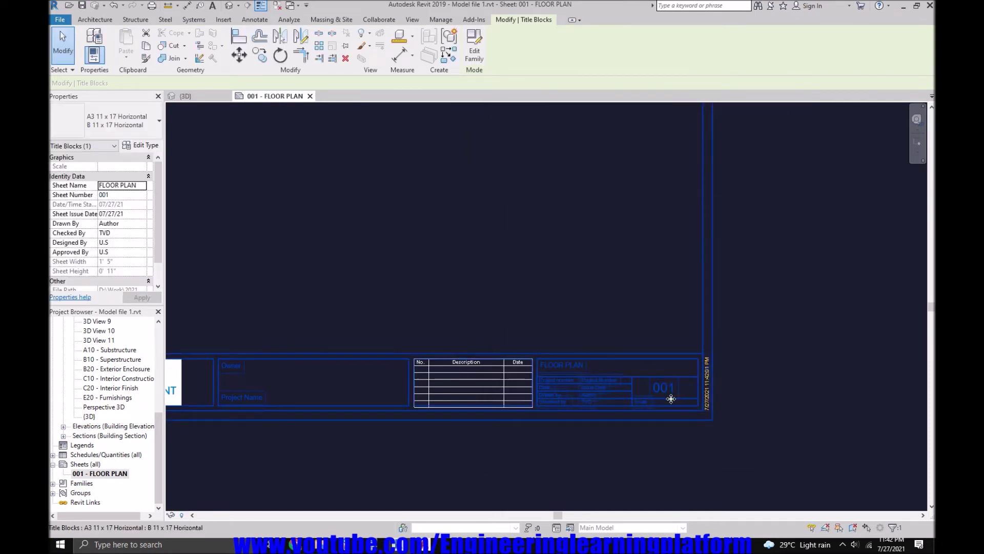
pyautogui.press('Escape')
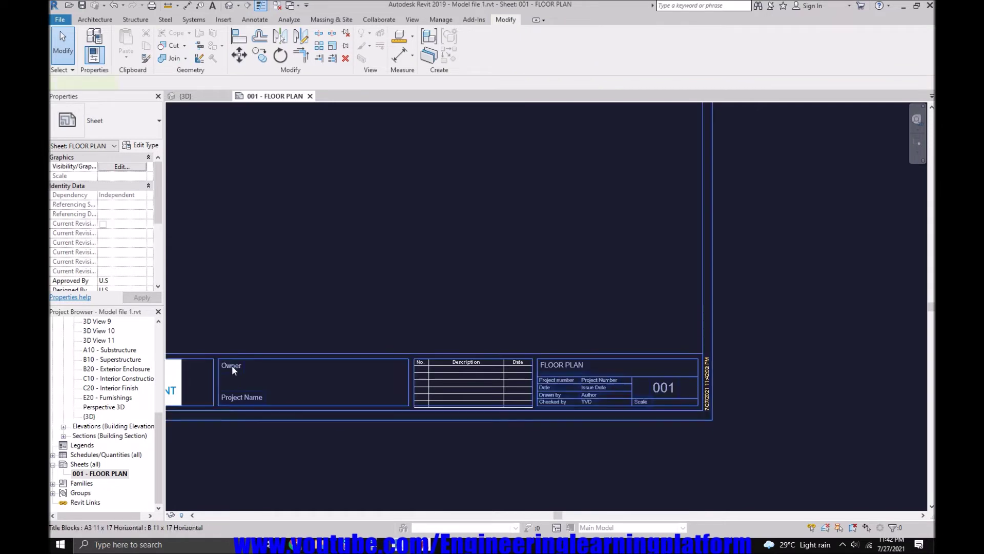
pyautogui.click(232, 365)
pyautogui.click(232, 365)
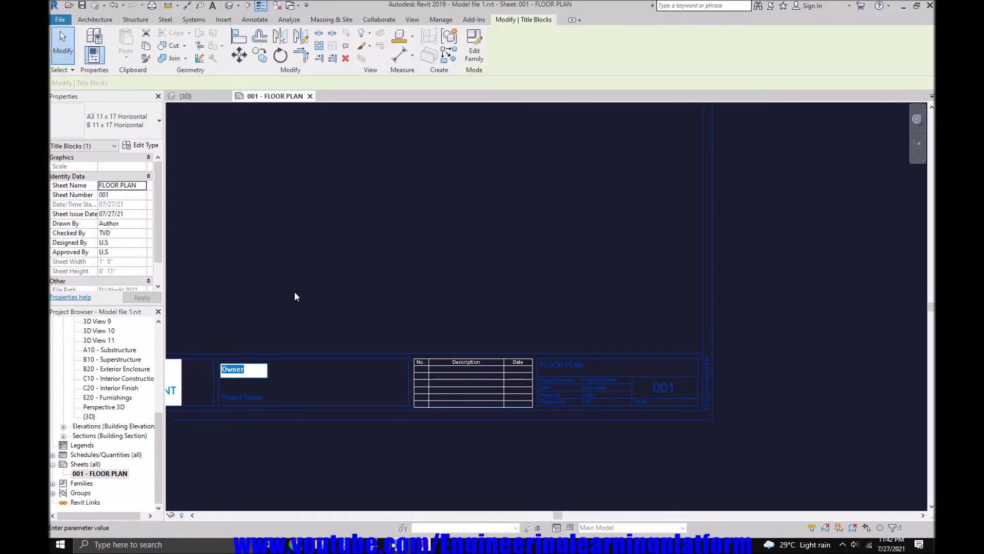
pyautogui.click(285, 306)
# Replace the project name in the title block with "PROJECT NAME: WEEKEND HOUSE, AUSTIN, TX, USA"
pyautogui.click(259, 398)
pyautogui.click(271, 398)
pyautogui.press('BackSpace')
pyautogui.press('BackSpace')
pyautogui.press('BackSpace')
pyautogui.press('BackSpace')
pyautogui.press('BackSpace')
pyautogui.press('BackSpace')
pyautogui.press('BackSpace')
pyautogui.press('BackSpace')
pyautogui.press('BackSpace')
pyautogui.press('BackSpace')
pyautogui.press('BackSpace')
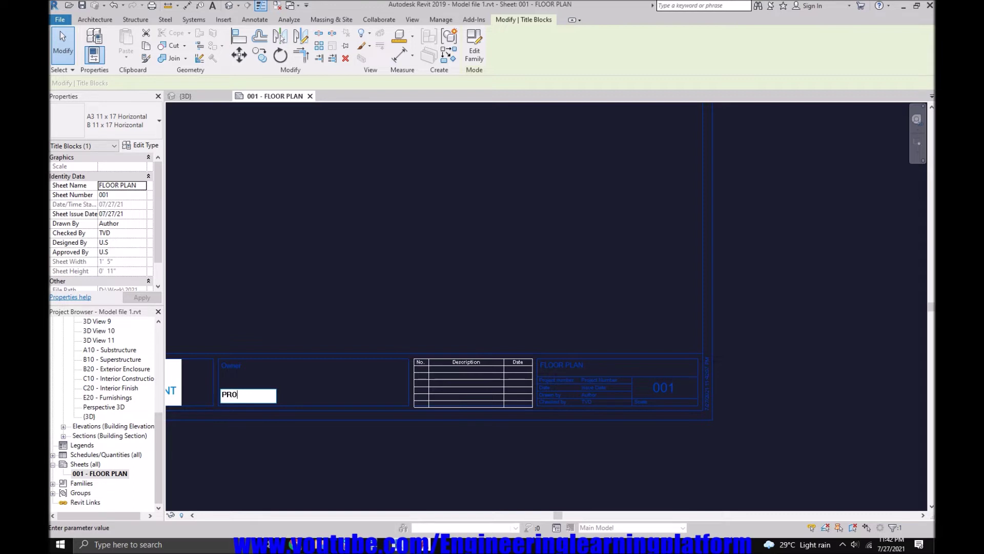
pyautogui.write('PROJECT NAME')
pyautogui.write(':')
pyautogui.write('MIN')
pyautogui.press('BackSpace')
pyautogui.press('BackSpace')
pyautogui.press('BackSpace')
pyautogui.write('WEEKEND HOUSE')
pyautogui.write(', US')
pyautogui.press('BackSpace')
pyautogui.press('BackSpace')
pyautogui.write('AUSTIN, TX, USA')
pyautogui.click(329, 252)
pyautogui.click(360, 465)
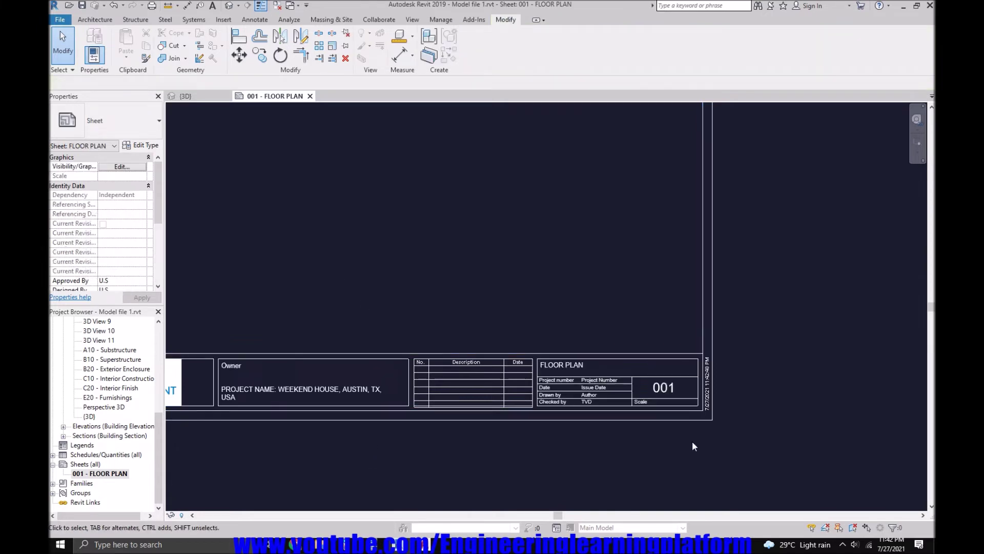
pyautogui.click(843, 544)
pyautogui.rightClick(853, 523)
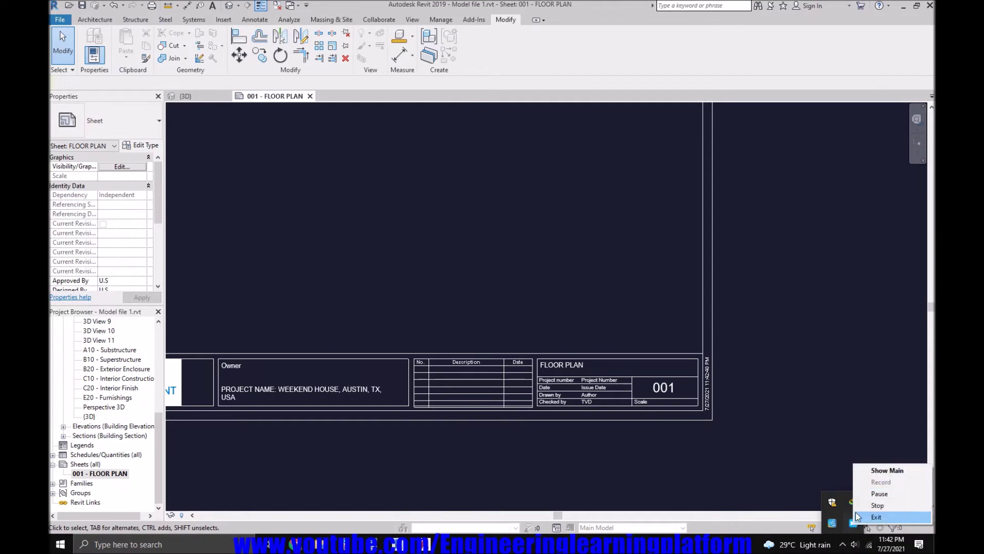
pyautogui.click(858, 516)
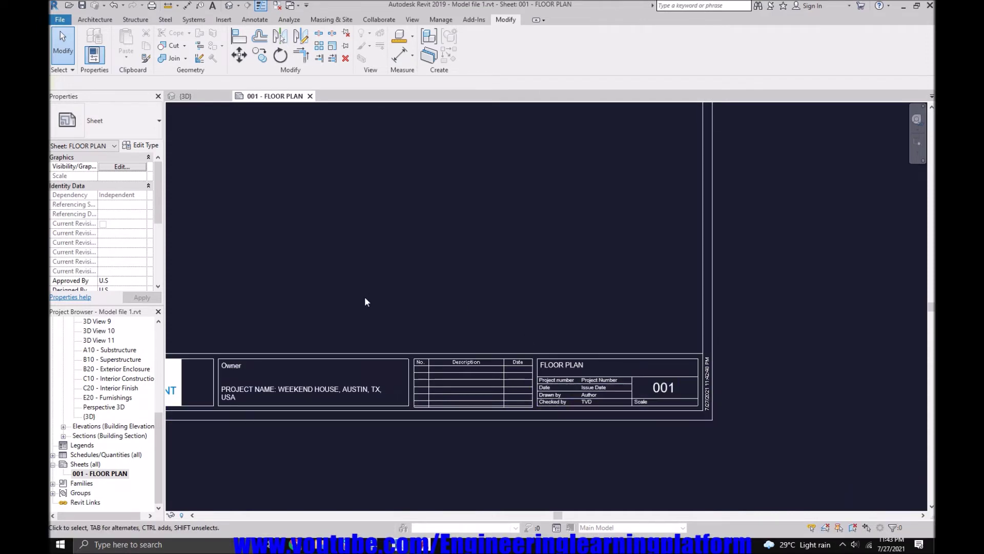
# Replace the Owner text in the title block with "OWNER:" followed by the owner's title and name
pyautogui.moveTo(366, 301); pyautogui.dragTo(486, 313, button='middle')
pyautogui.scroll(1, 384, 353)
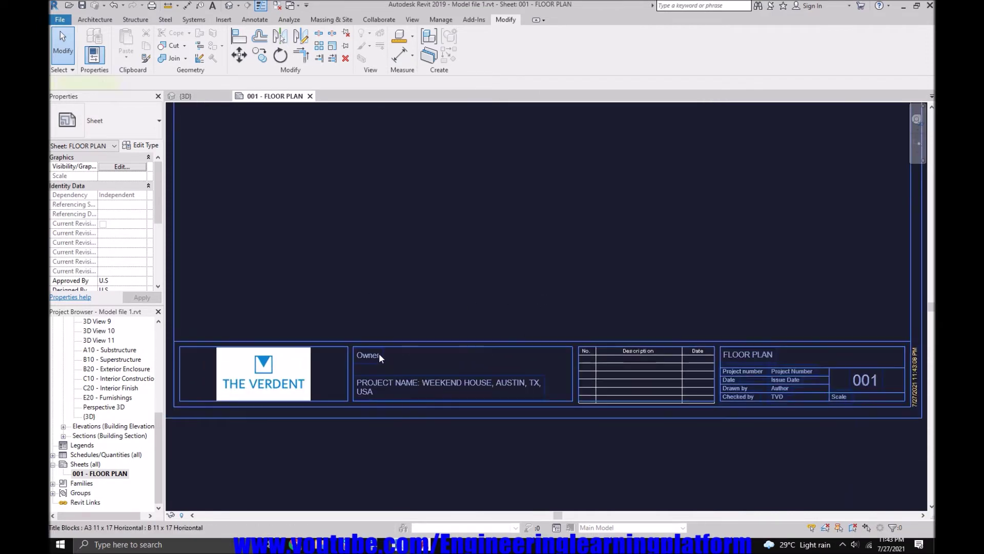
pyautogui.click(380, 354)
pyautogui.click(380, 357)
pyautogui.write('O')
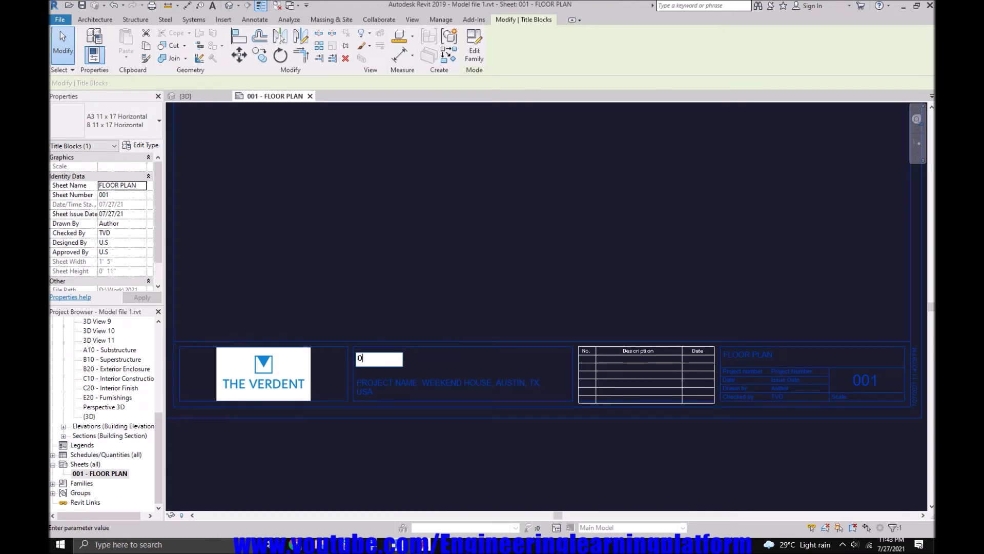
pyautogui.write('WNER')
pyautogui.write(': M')
pyautogui.write('R. CHA')
pyautogui.write('U')
pyautogui.click(404, 272)
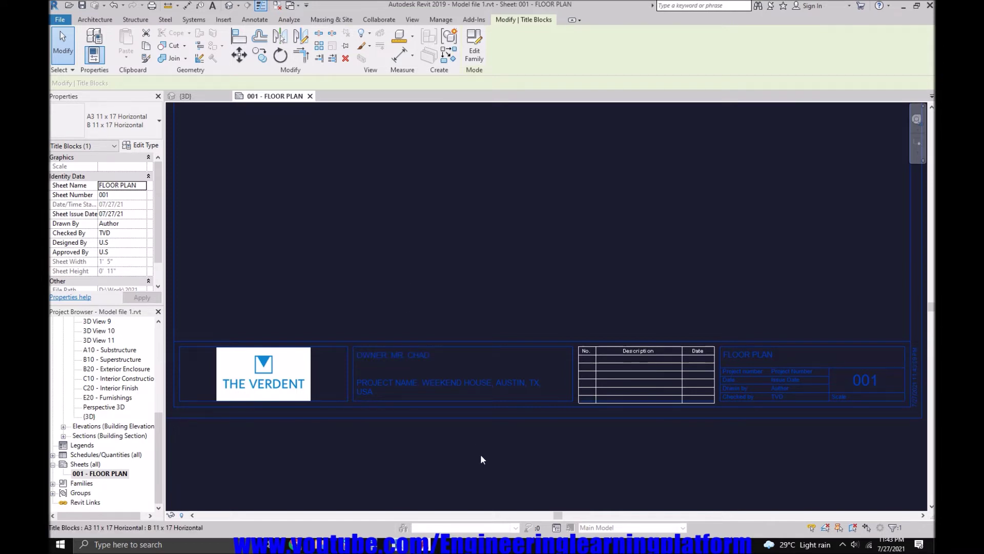
pyautogui.scroll(-1, 396, 442)
pyautogui.click(400, 450)
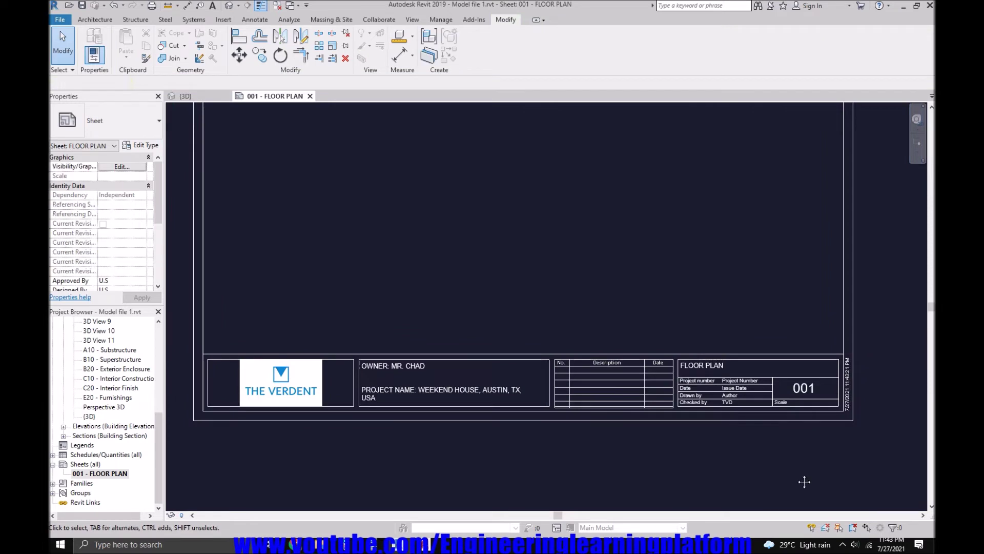
# Check the completed title block fields and the owner entry, leaving its text as it is
pyautogui.moveTo(797, 473); pyautogui.dragTo(646, 470, button='middle')
pyautogui.scroll(1, 601, 389)
pyautogui.scroll(1, 601, 389)
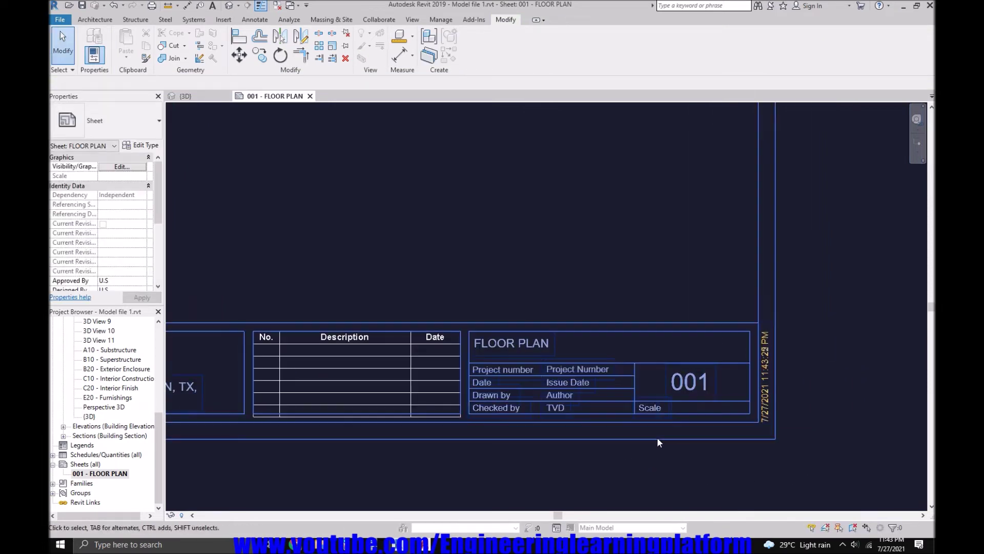
pyautogui.scroll(-2, 657, 438)
pyautogui.click(273, 385)
pyautogui.click(274, 385)
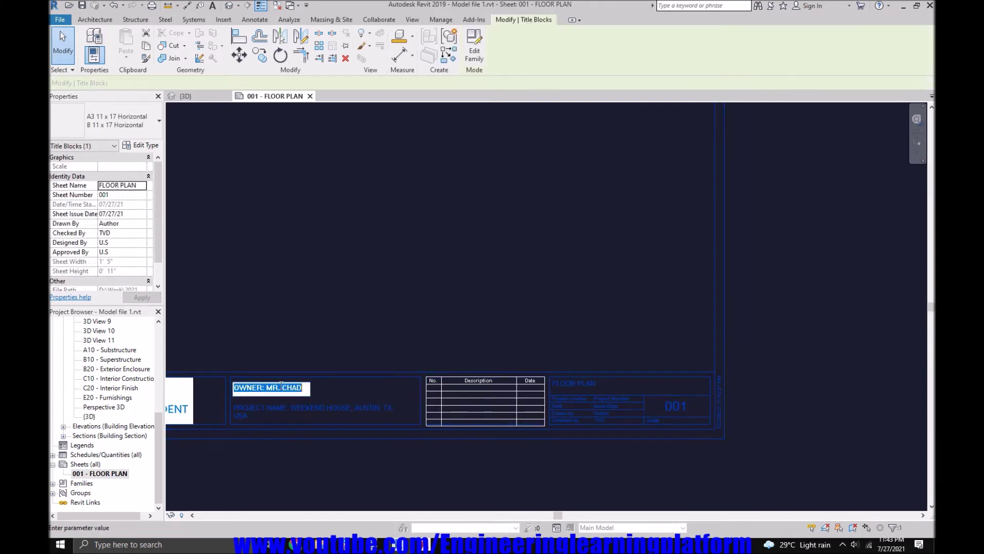
pyautogui.doubleClick(280, 388)
pyautogui.moveTo(283, 391); pyautogui.dragTo(299, 391)
pyautogui.click(301, 355)
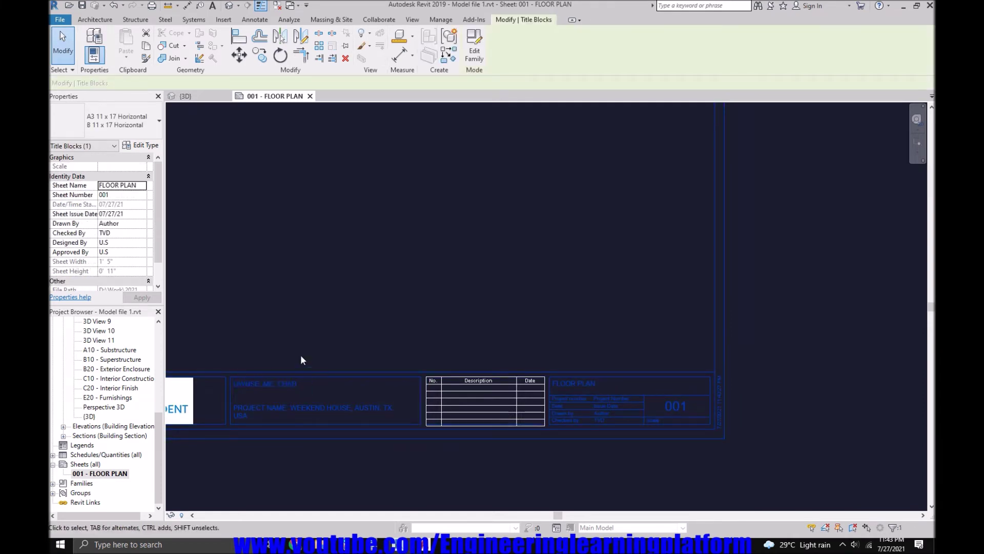
pyautogui.scroll(-3, 469, 473)
pyautogui.press('Escape')
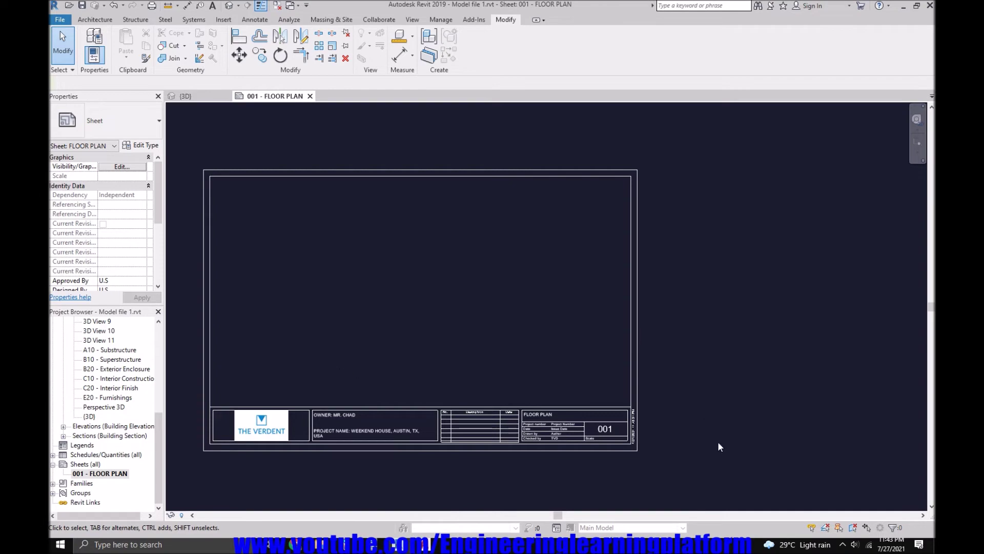
pyautogui.click(843, 545)
pyautogui.rightClick(854, 522)
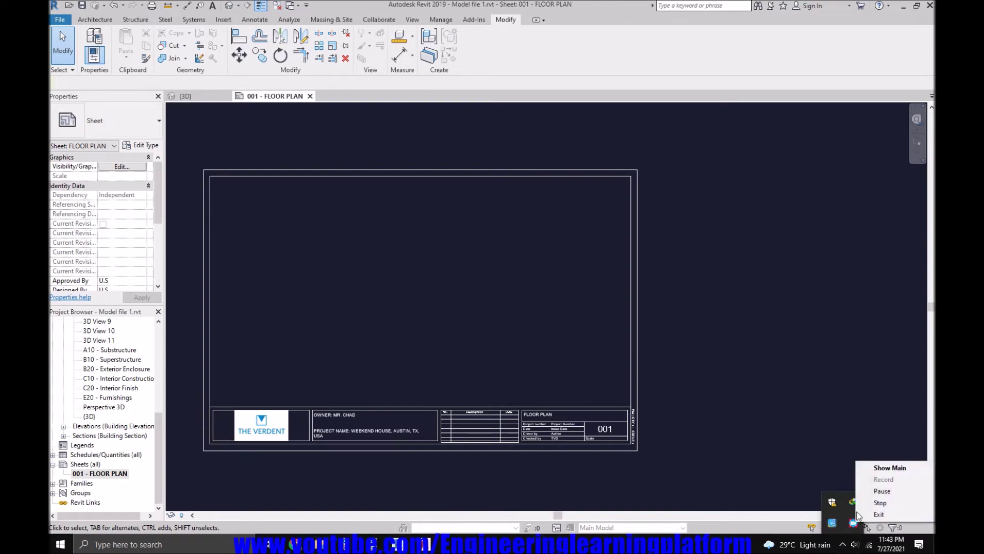
pyautogui.click(880, 491)
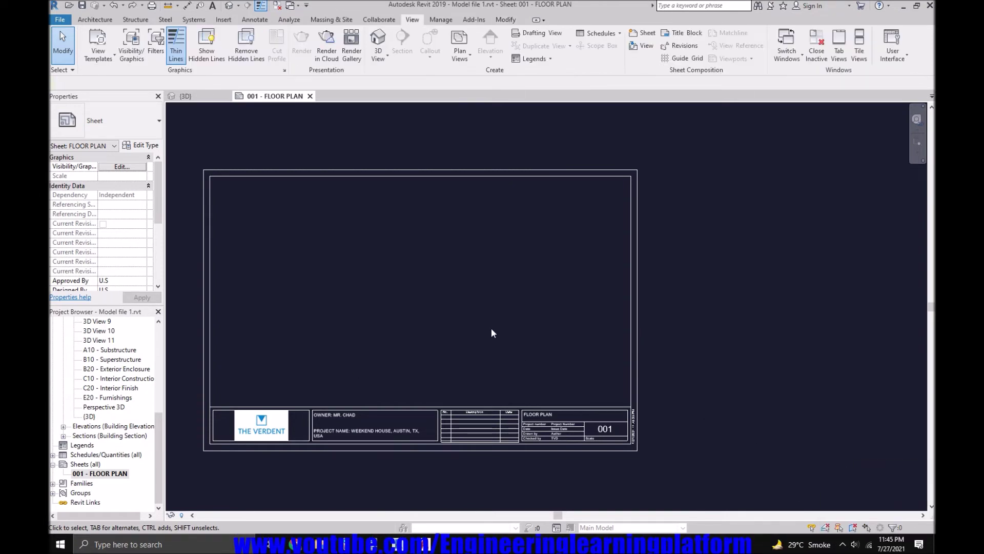
pyautogui.click(843, 544)
pyautogui.click(843, 544)
pyautogui.scroll(9, 464, 23)
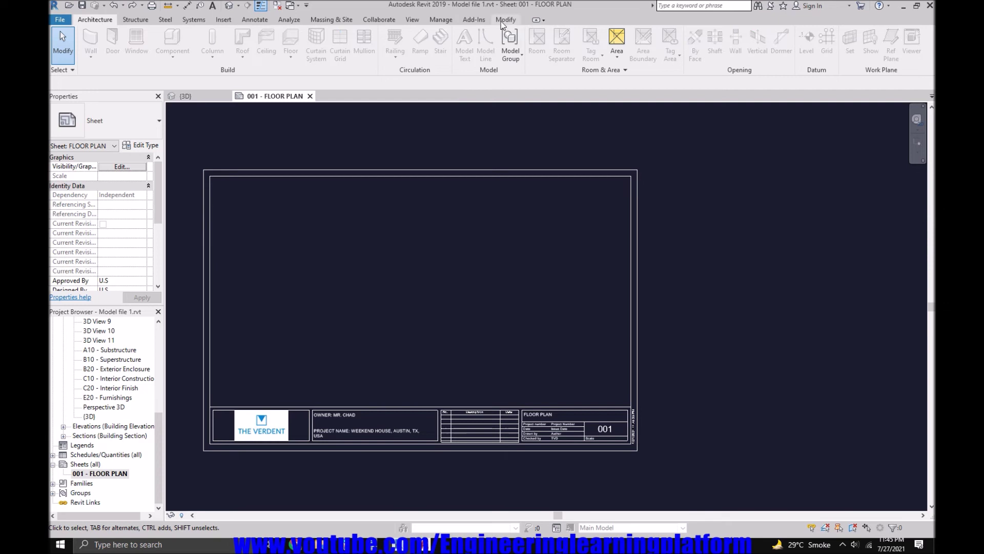
pyautogui.scroll(-9, 464, 23)
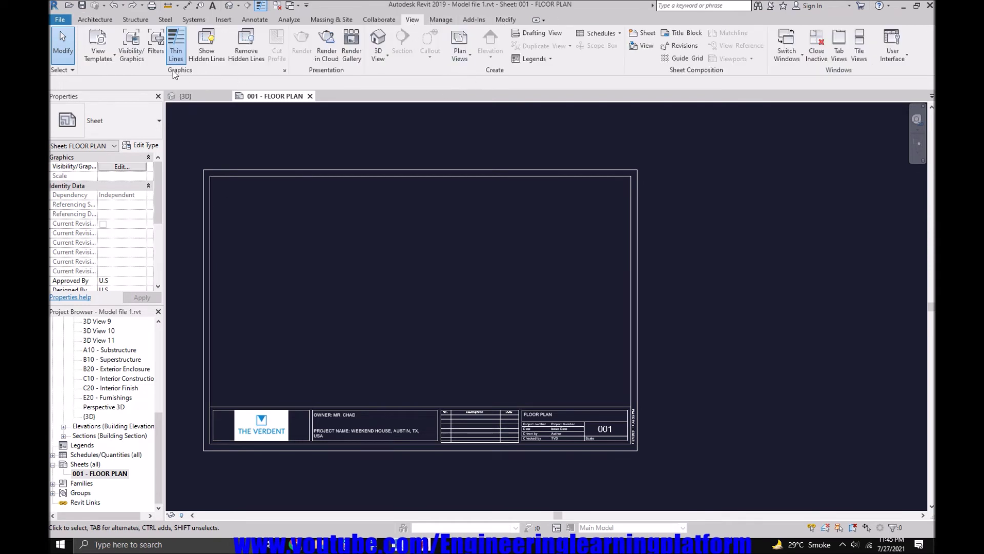
# Try to place the view Floor Plan: Level 1 on the floor plan sheet
pyautogui.click(645, 51)
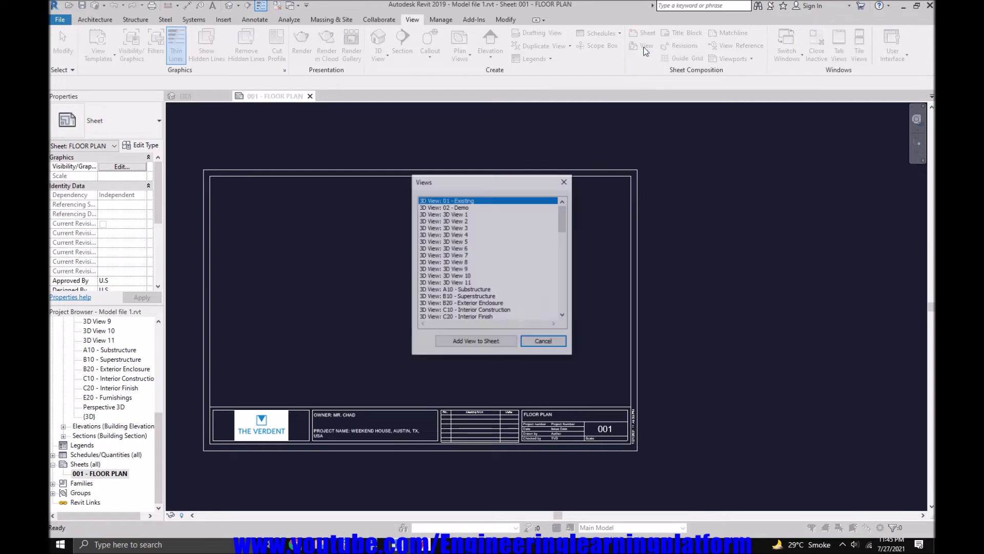
pyautogui.moveTo(564, 215); pyautogui.dragTo(567, 240)
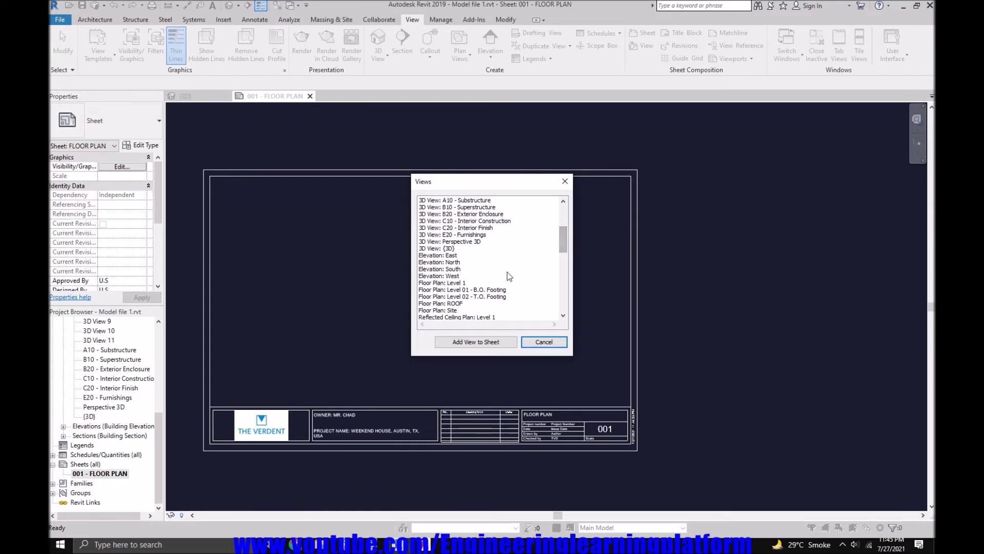
pyautogui.click(453, 284)
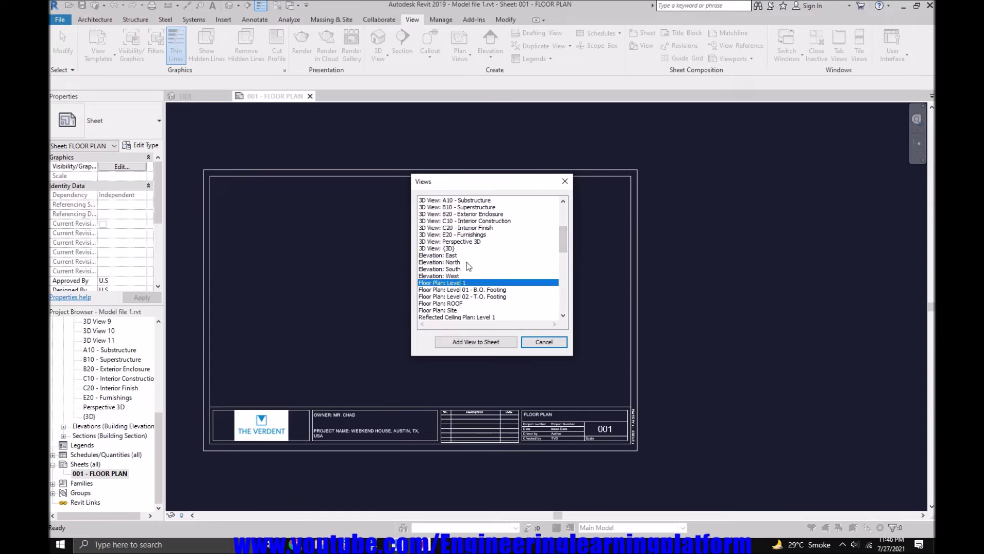
pyautogui.click(472, 342)
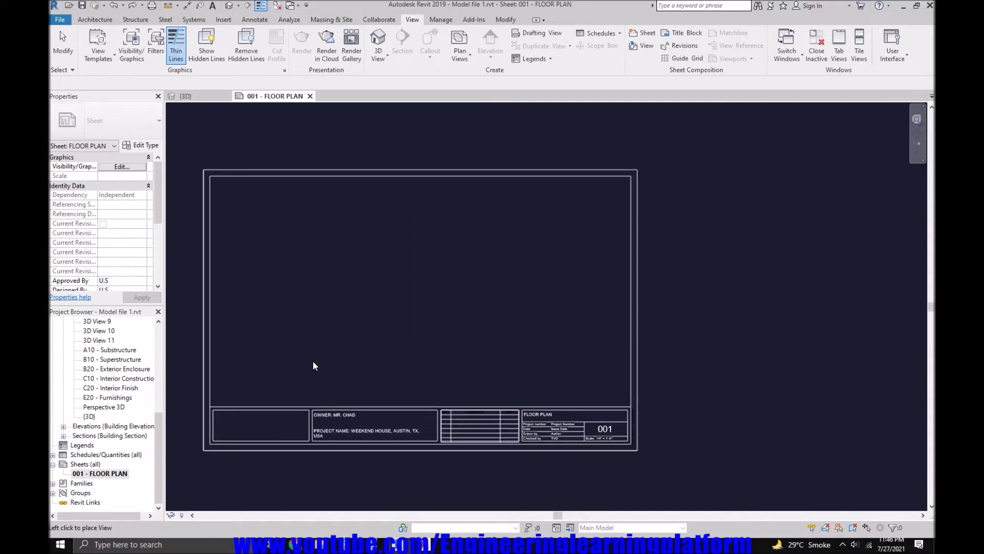
pyautogui.click(284, 310)
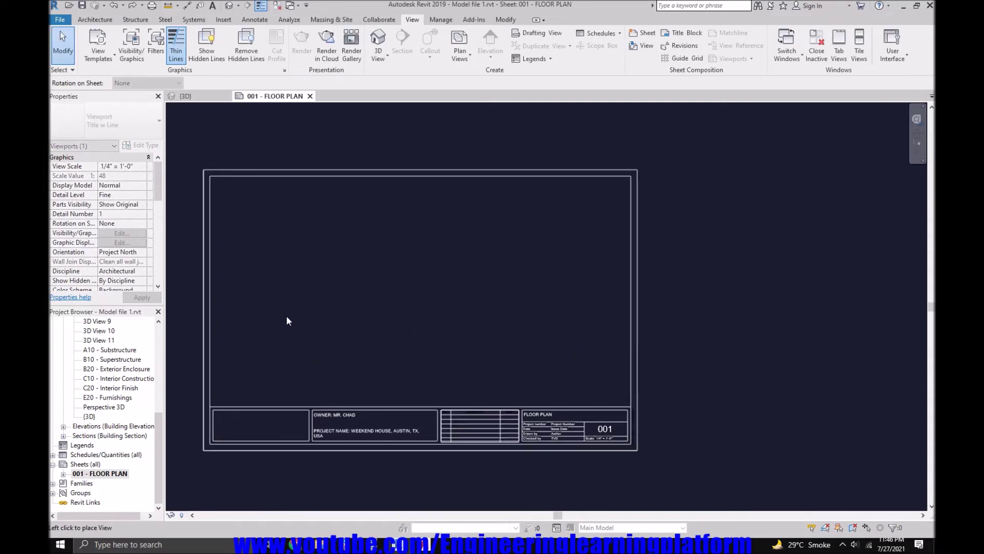
pyautogui.click(403, 339)
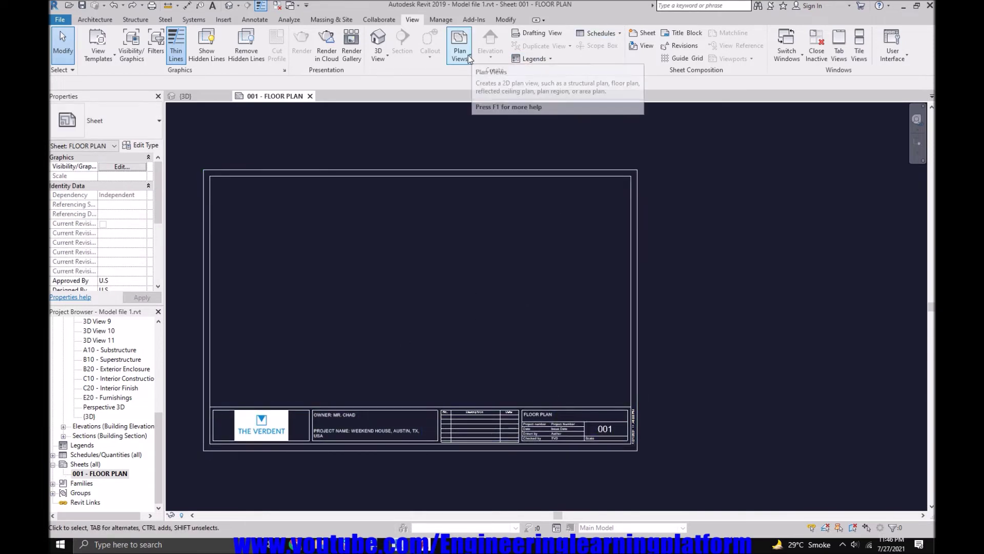
# Add the view Floor Plan: Level 1 to the floor plan sheet from the list of project views
pyautogui.click(641, 49)
pyautogui.scroll(-2, 519, 220)
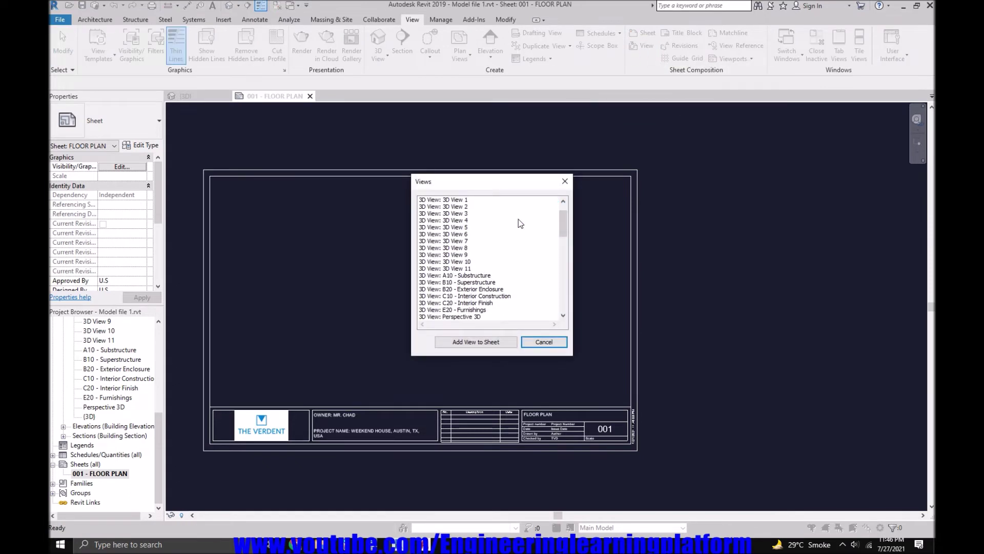
pyautogui.click(501, 270)
pyautogui.scroll(-4, 487, 246)
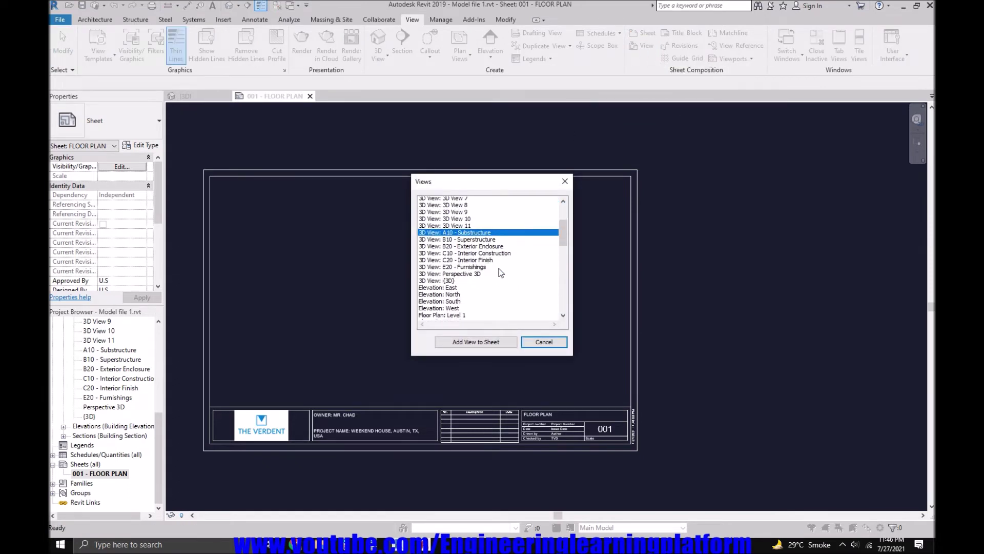
pyautogui.scroll(-1, 487, 266)
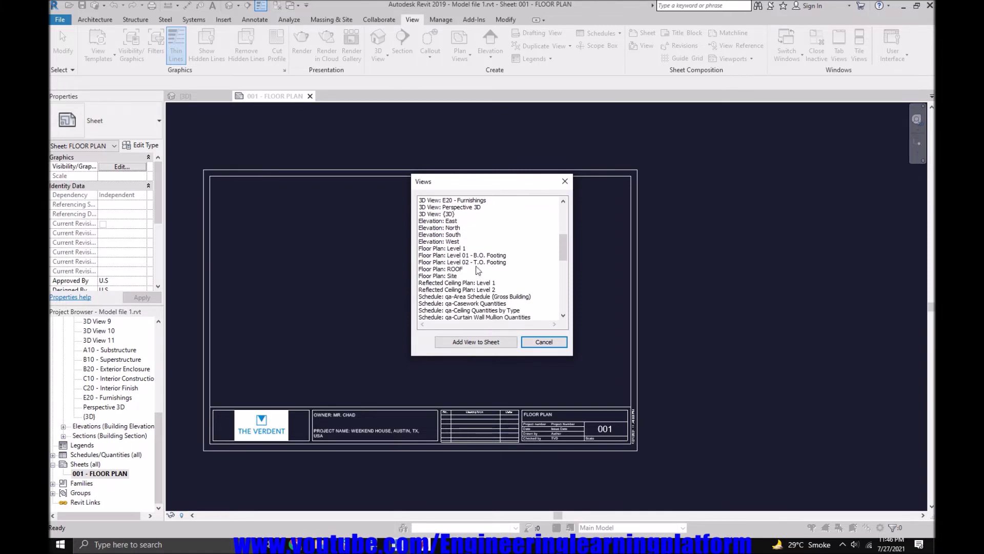
pyautogui.click(475, 249)
pyautogui.click(476, 342)
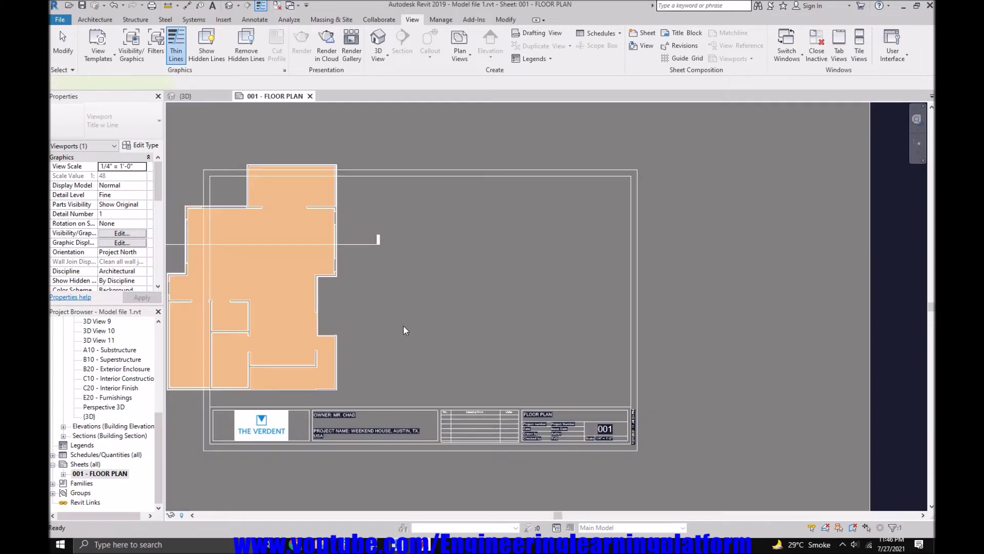
pyautogui.click(404, 325)
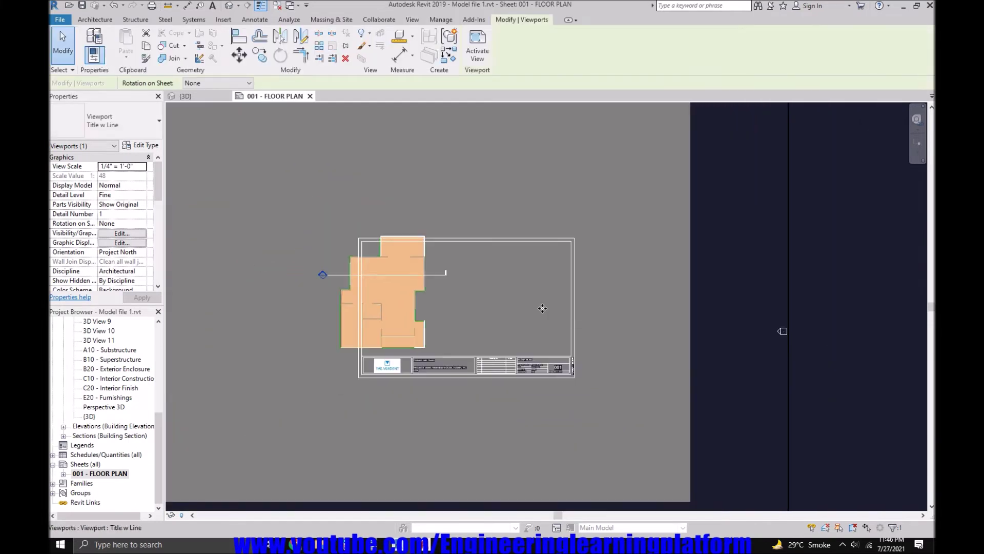
# Shorten the title line beneath the Level 1 viewport by pulling in its right end
pyautogui.scroll(-5, 512, 306)
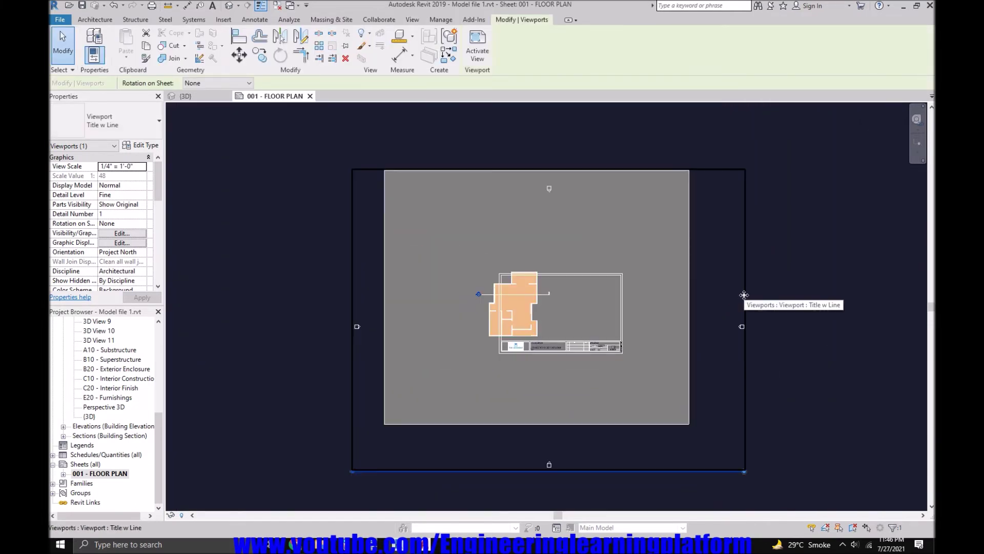
pyautogui.press('Escape')
pyautogui.click(747, 304)
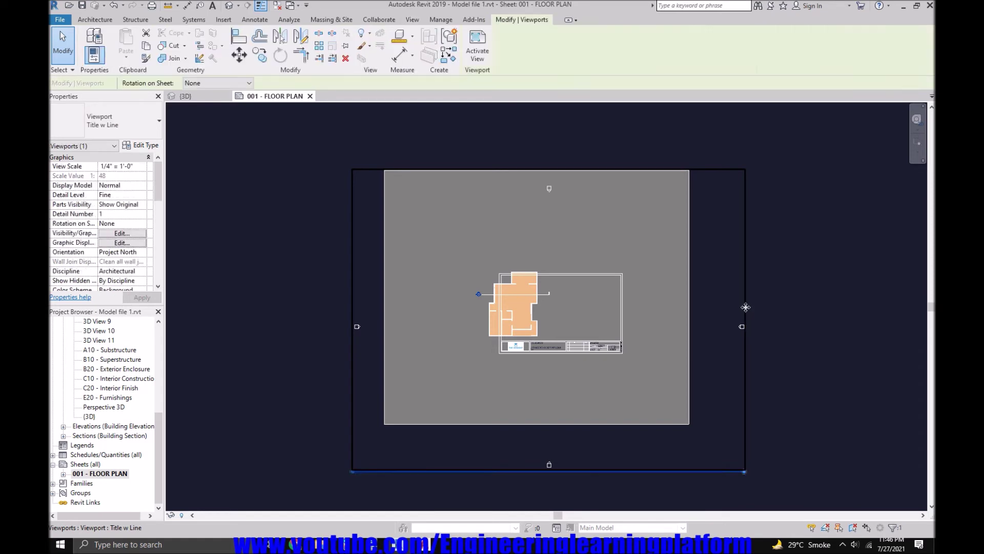
pyautogui.moveTo(744, 472); pyautogui.dragTo(641, 370)
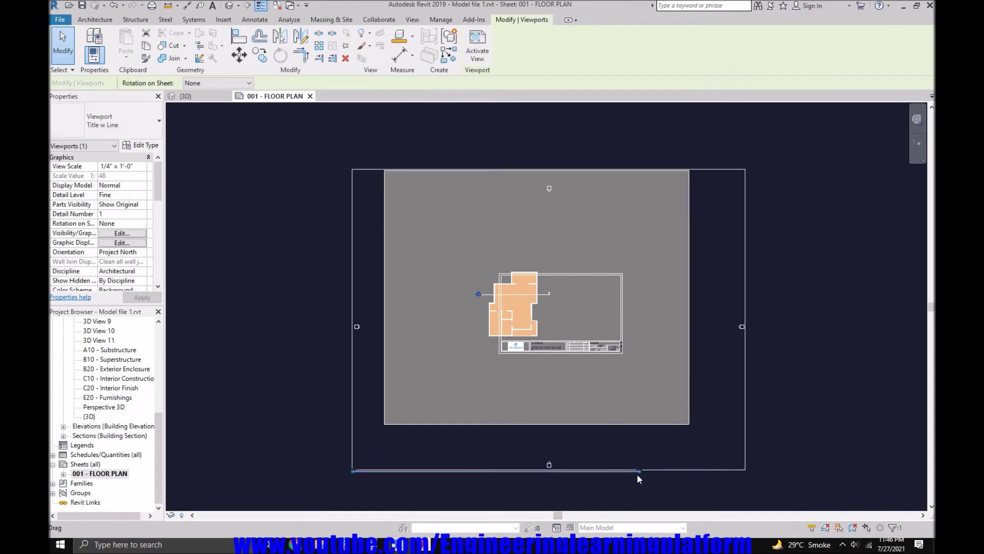
pyautogui.click(365, 159)
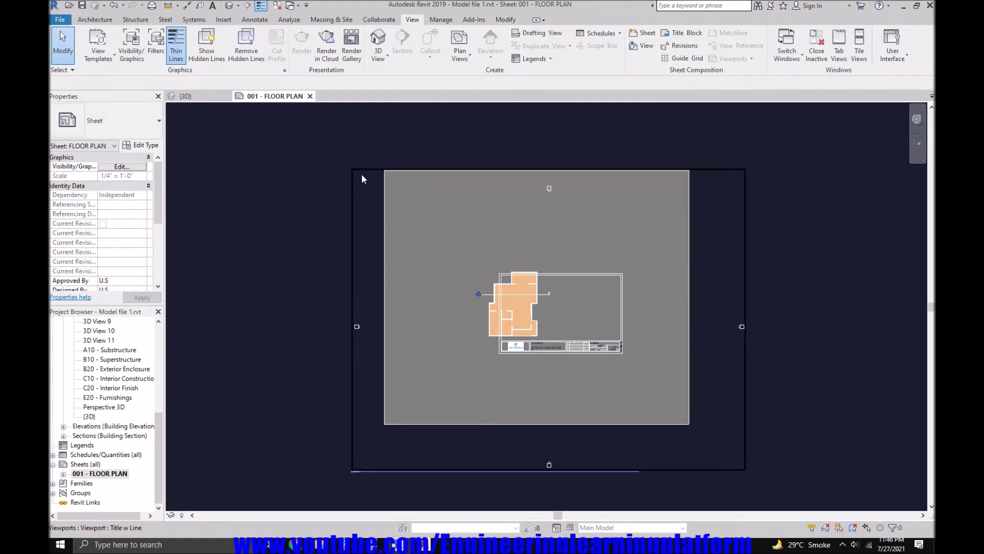
pyautogui.click(350, 220)
pyautogui.click(353, 471)
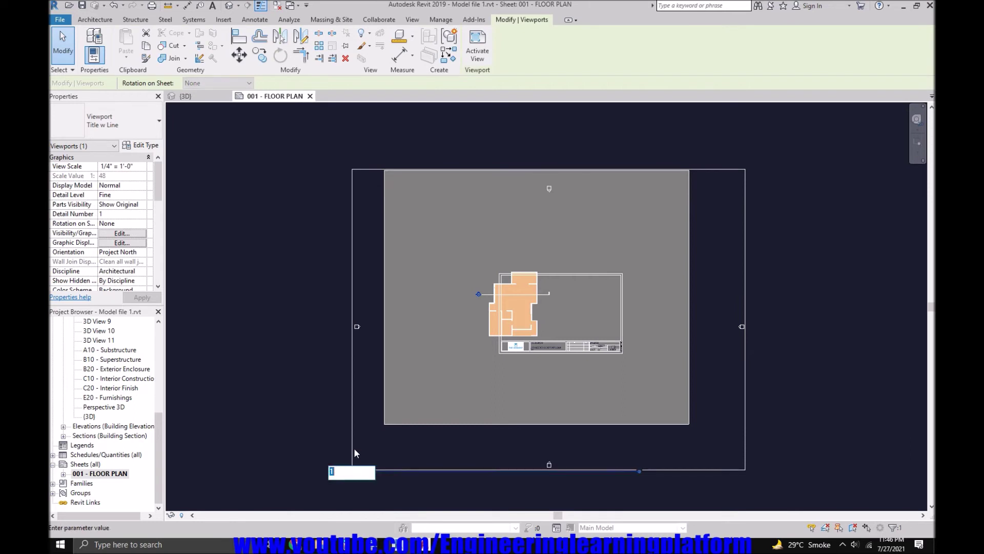
pyautogui.press('Return')
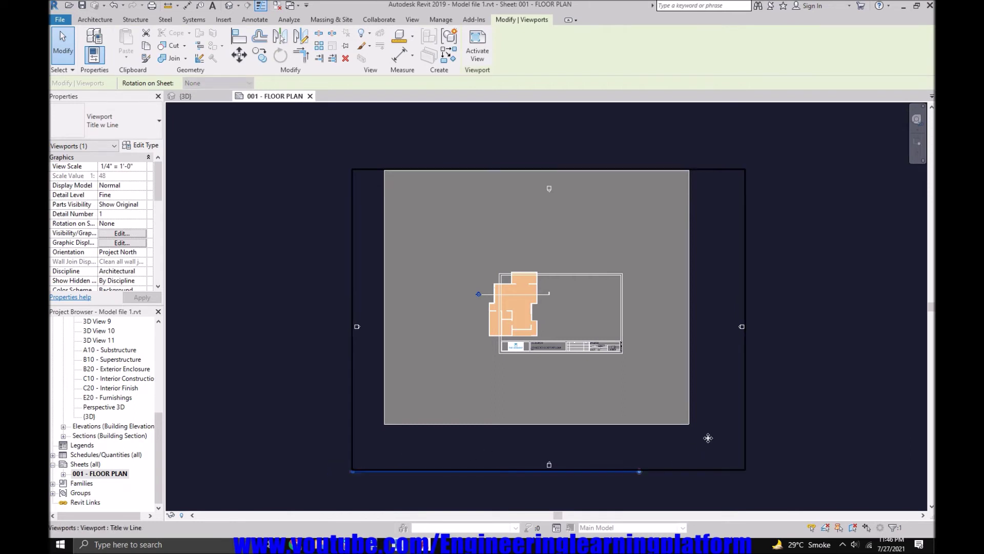
pyautogui.click(684, 475)
pyautogui.click(672, 472)
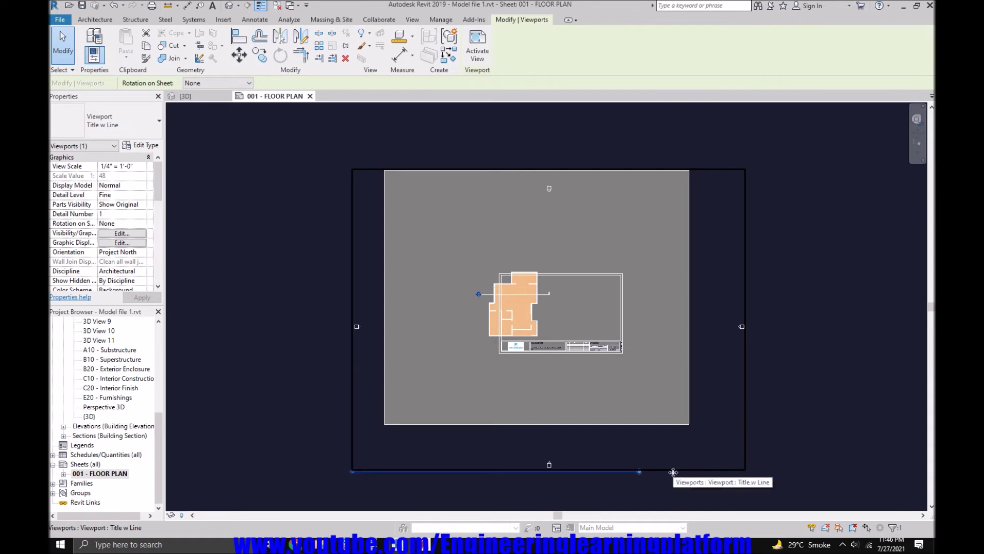
pyautogui.click(656, 447)
# Look through the Level 1 viewport's properties, including its Extents and Identity Data settings
pyautogui.moveTo(153, 419); pyautogui.dragTo(169, 372)
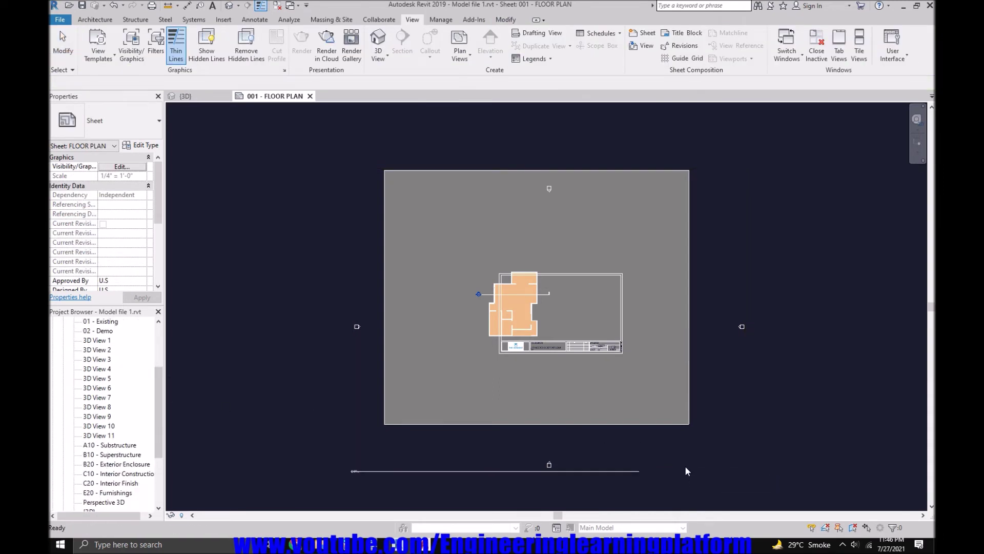
pyautogui.moveTo(741, 485); pyautogui.dragTo(716, 438)
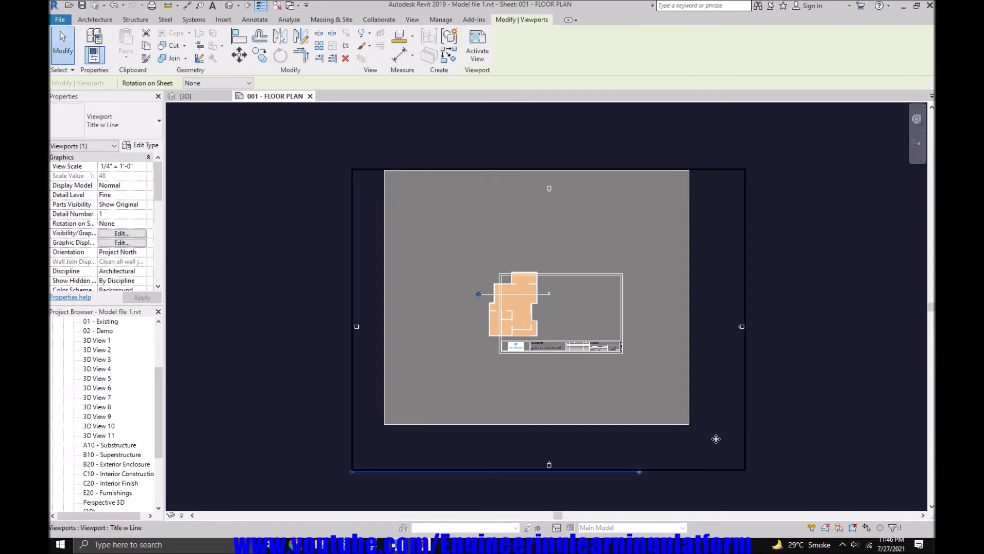
pyautogui.moveTo(159, 178); pyautogui.dragTo(164, 231)
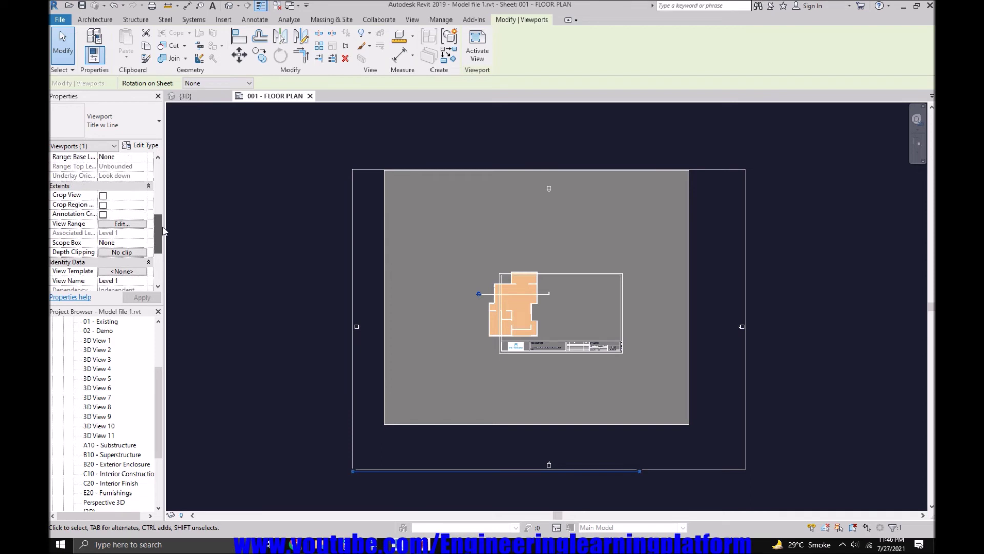
pyautogui.moveTo(164, 231); pyautogui.dragTo(164, 267)
pyautogui.click(720, 422)
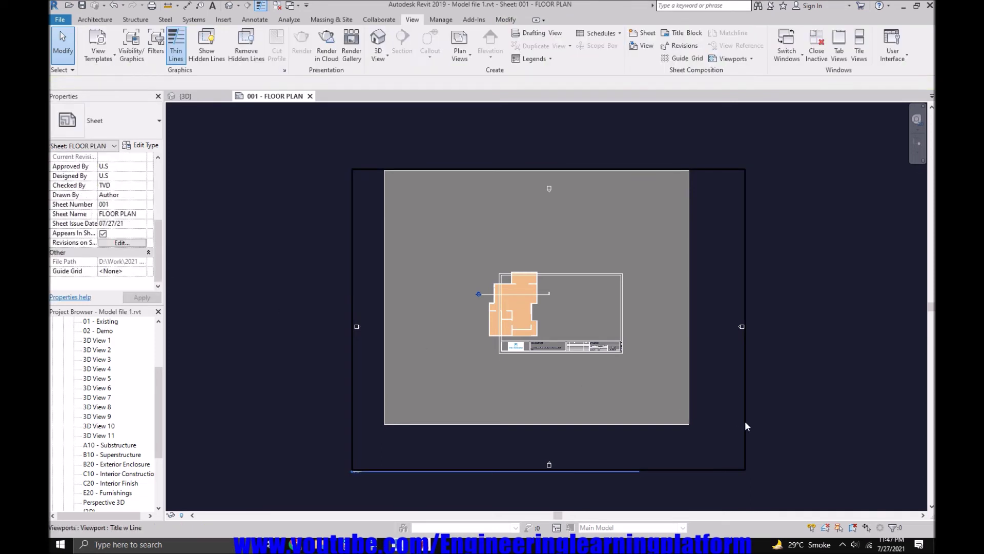
# Delete the Level 1 viewport from the sheet and undo the deletion
pyautogui.click(746, 422)
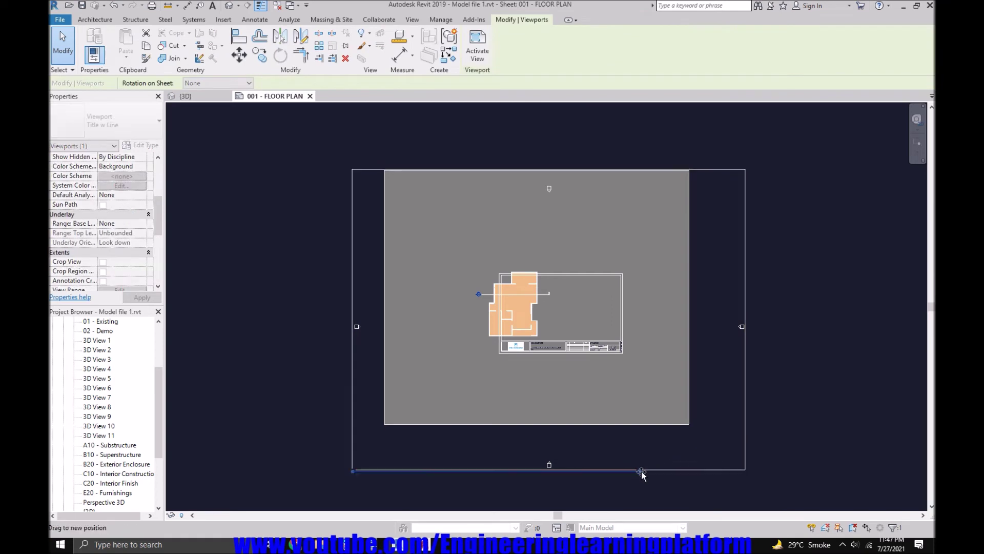
pyautogui.press('Delete')
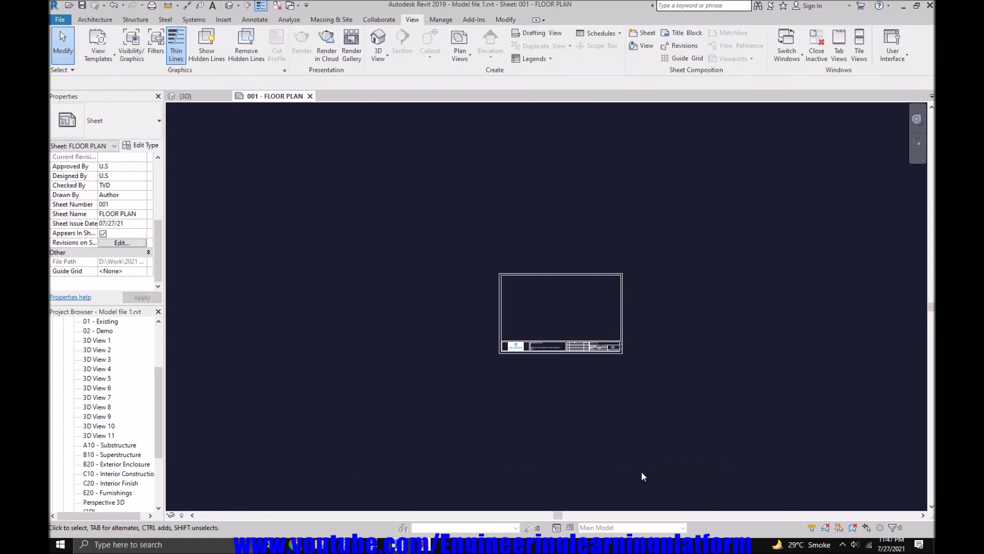
pyautogui.hotkey('ctrl', 'z')
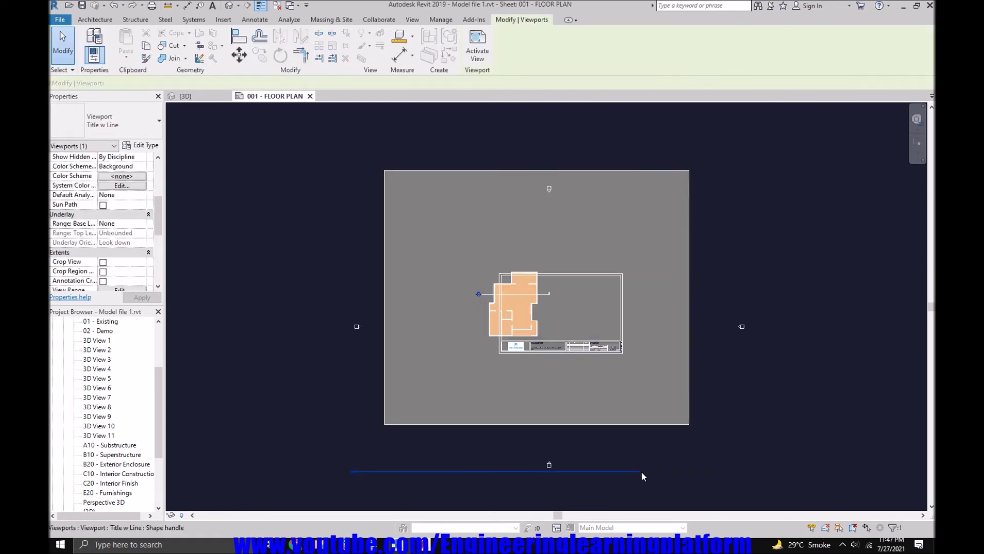
# Move the Level 1 viewport title up so its line crosses the lower part of the floor plan
pyautogui.moveTo(641, 472); pyautogui.dragTo(671, 331)
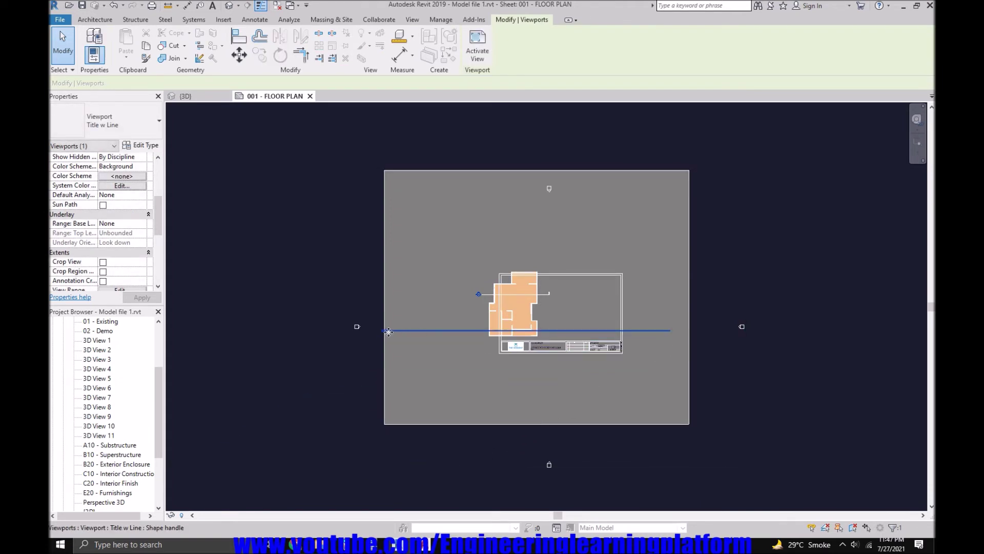
pyautogui.scroll(8, 402, 379)
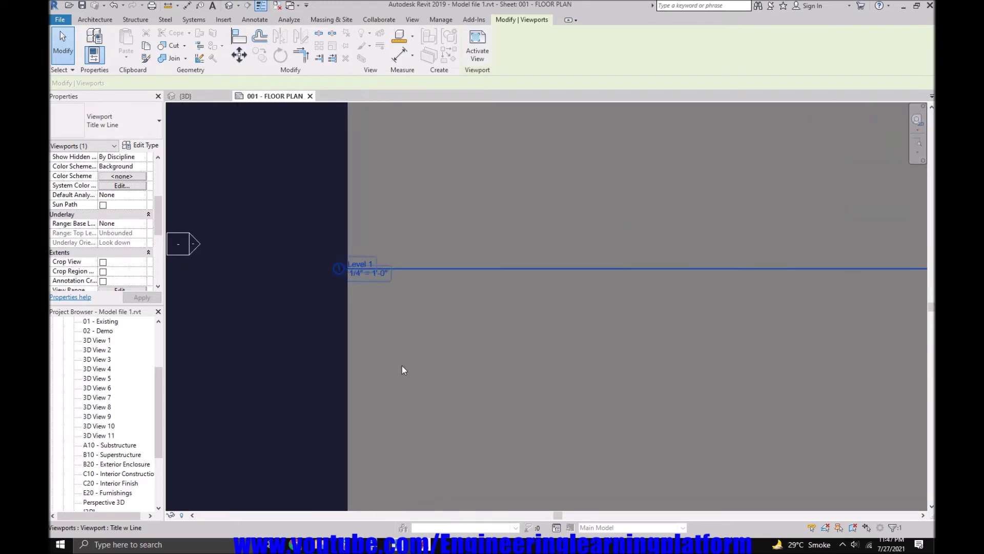
pyautogui.scroll(-8, 401, 365)
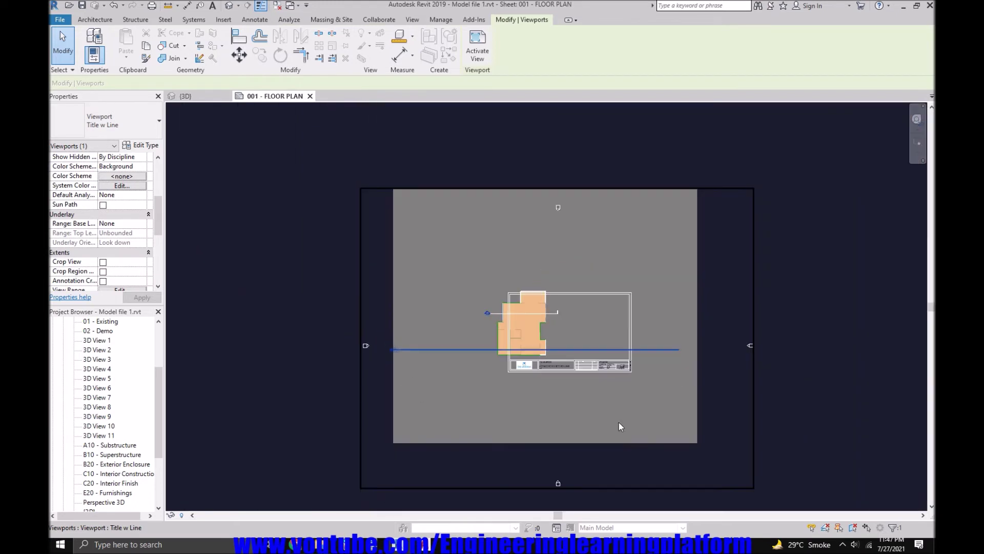
# Activate the Level 1 view inside its viewport and deactivate it again
pyautogui.click(744, 487)
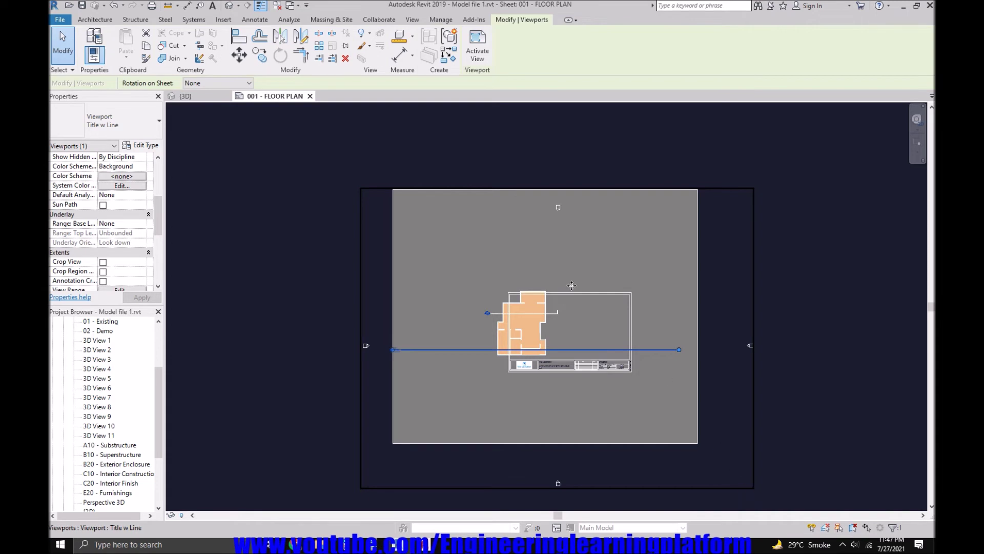
pyautogui.click(380, 262)
pyautogui.doubleClick(380, 259)
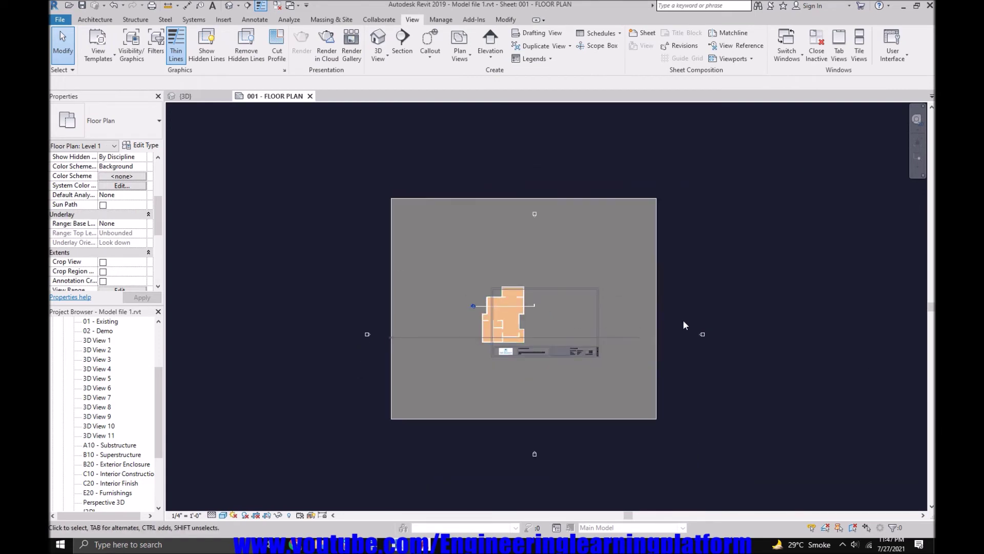
pyautogui.scroll(-1, 725, 342)
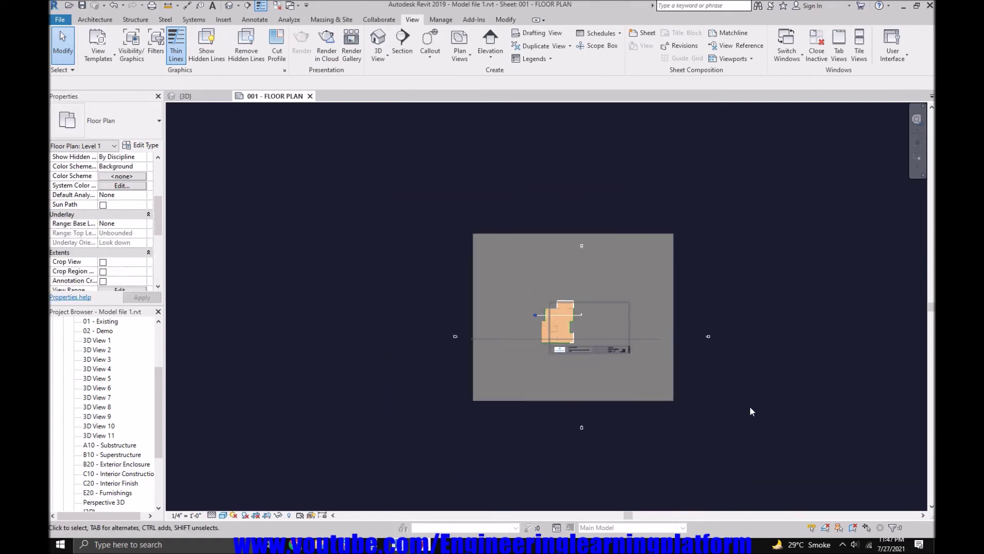
pyautogui.scroll(2, 738, 416)
pyautogui.doubleClick(733, 425)
# Shift the Level 1 viewport slightly down on the sheet and move its title line below the viewport boundary
pyautogui.moveTo(722, 441); pyautogui.dragTo(687, 412)
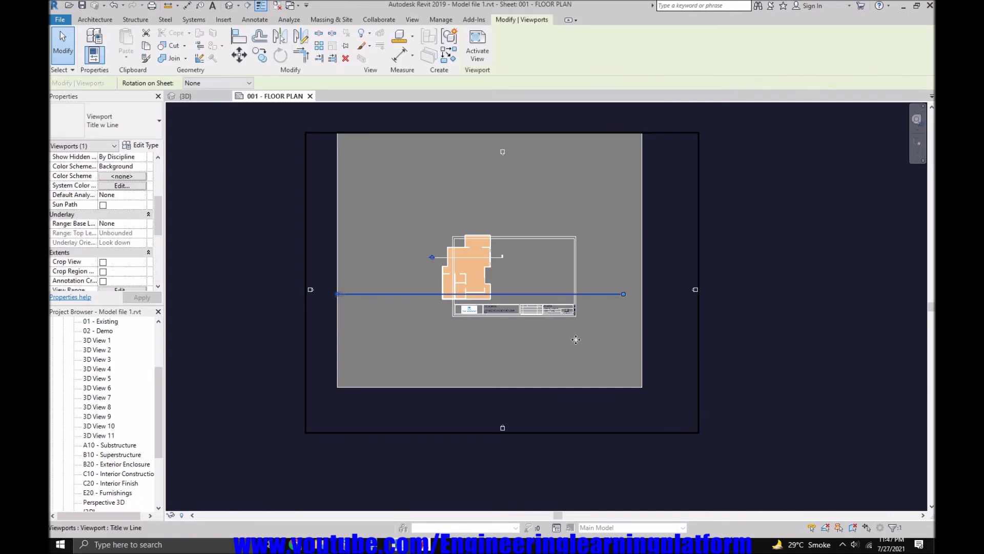
pyautogui.moveTo(568, 304); pyautogui.dragTo(595, 376)
pyautogui.click(591, 333)
pyautogui.click(602, 321)
pyautogui.moveTo(589, 468); pyautogui.dragTo(604, 476)
pyautogui.click(631, 467)
pyautogui.click(655, 462)
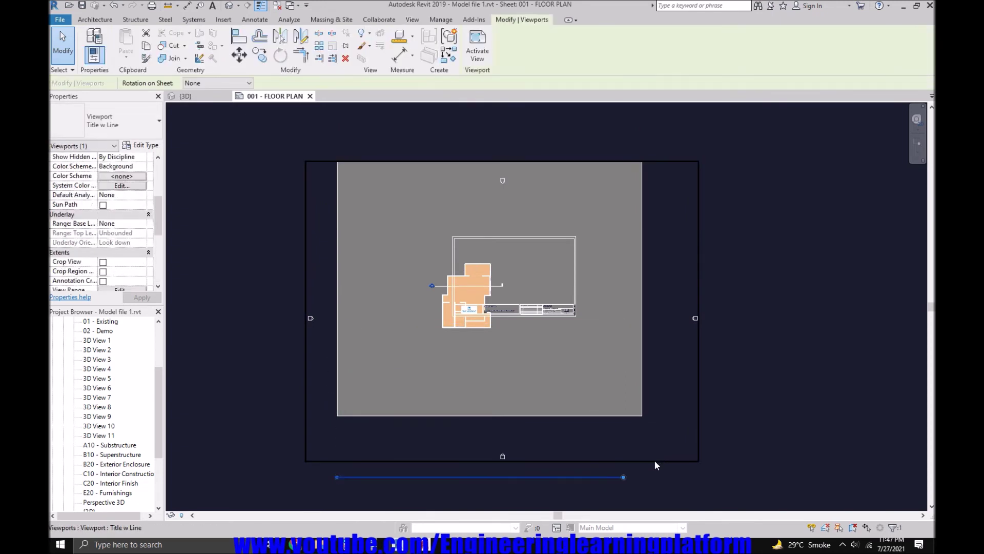
# Activate the placed Level 1 view, inspect the plan against the title block, and return to the sheet
pyautogui.moveTo(163, 212); pyautogui.dragTo(180, 121)
pyautogui.click(241, 164)
pyautogui.click(307, 199)
pyautogui.doubleClick(306, 205)
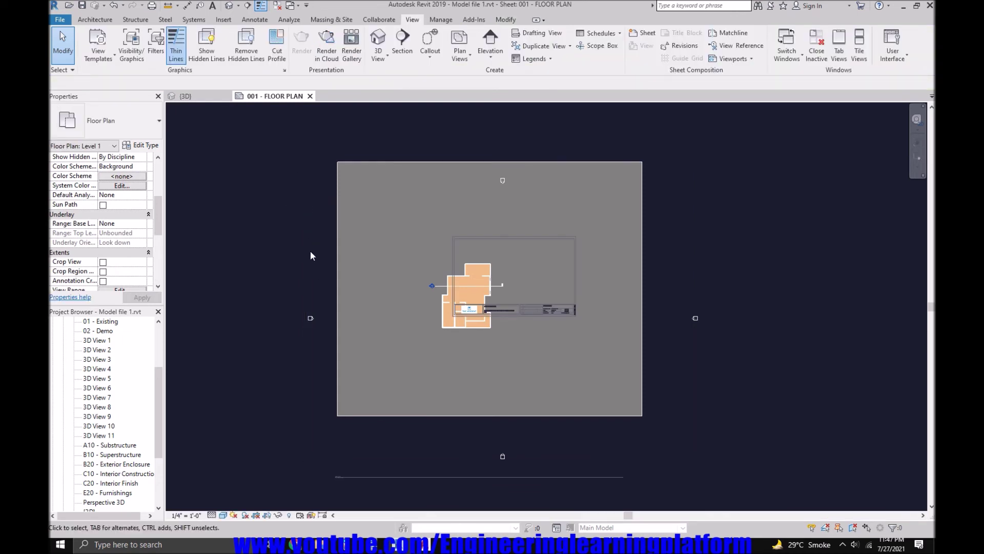
pyautogui.scroll(3, 352, 255)
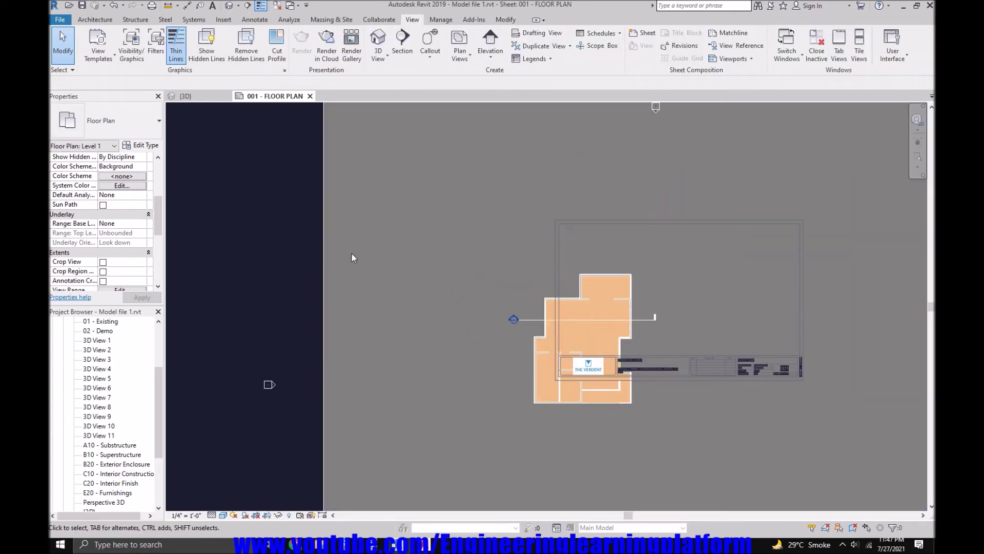
pyautogui.scroll(-1, 343, 252)
pyautogui.scroll(-2, 259, 225)
pyautogui.doubleClick(804, 216)
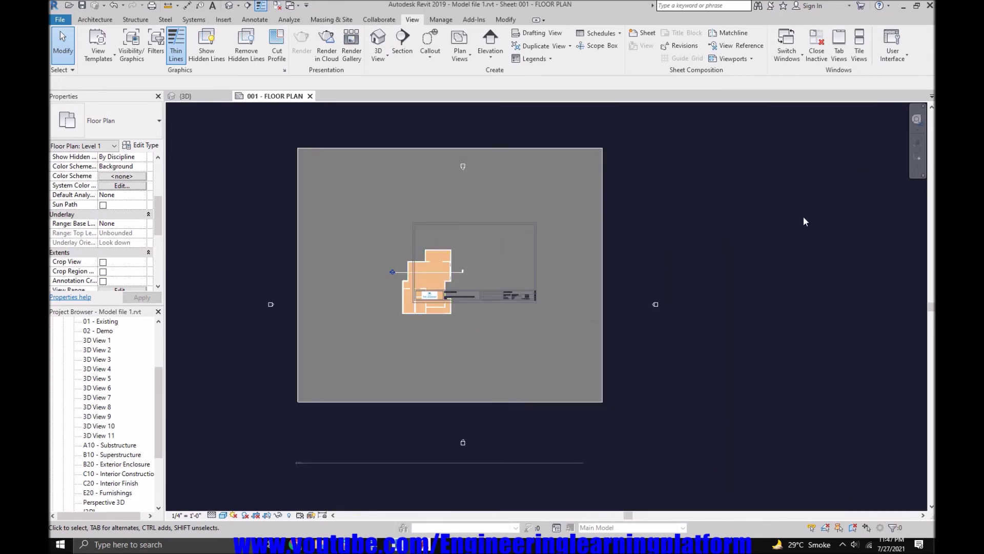
# Shorten the viewport's title line to roughly a quarter of the plan area's width, keeping its left end fixed
pyautogui.click(533, 282)
pyautogui.moveTo(684, 435); pyautogui.dragTo(649, 392)
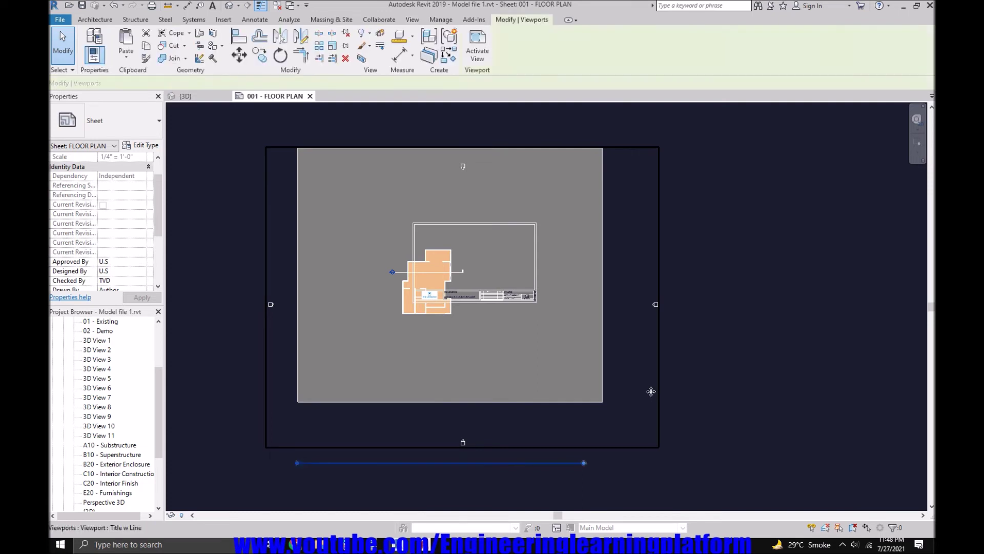
pyautogui.moveTo(582, 462); pyautogui.dragTo(552, 464)
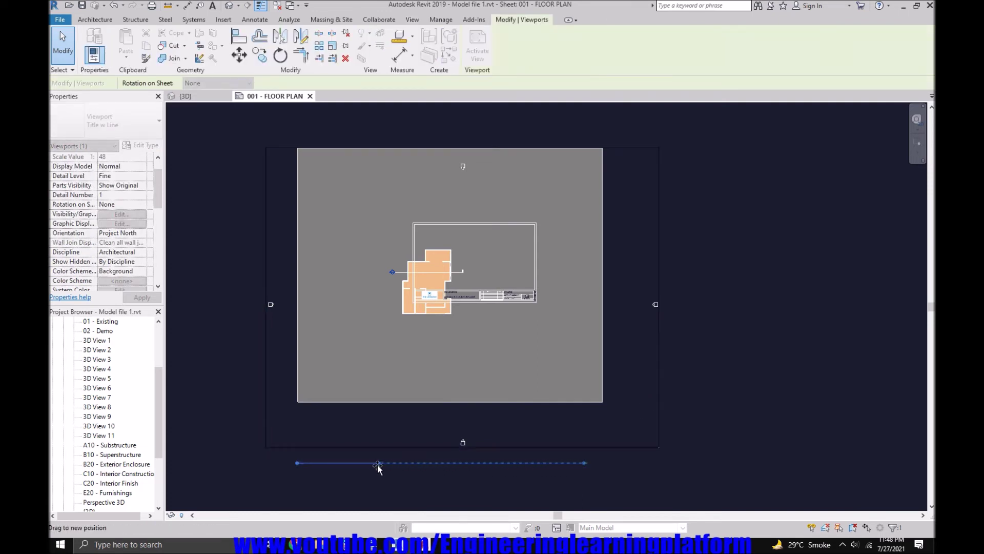
pyautogui.moveTo(377, 466); pyautogui.dragTo(378, 464)
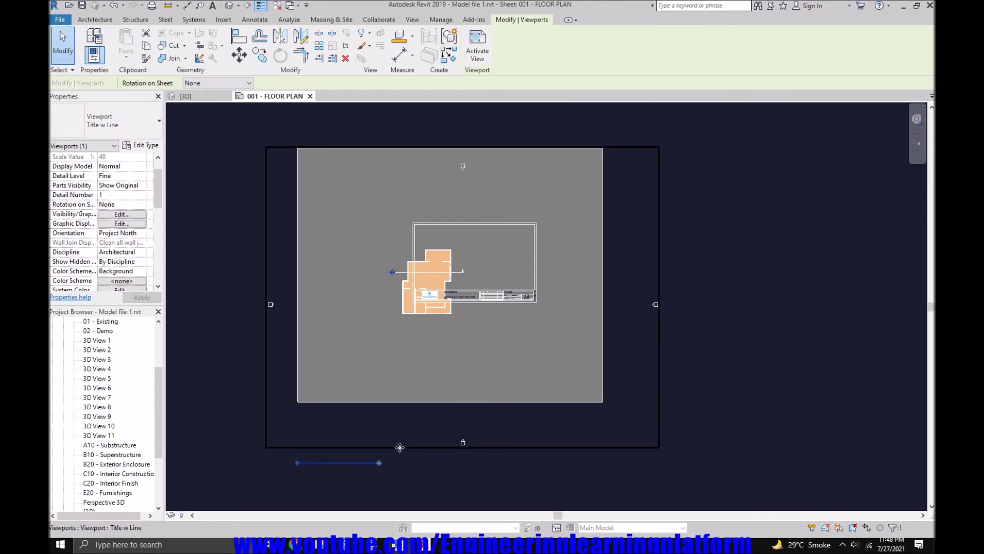
# Enter the Level 1 plan view for editing from the sheet and leave it without changes
pyautogui.press('Escape')
pyautogui.click(412, 20)
pyautogui.scroll(2, 507, 254)
pyautogui.scroll(-4, 506, 254)
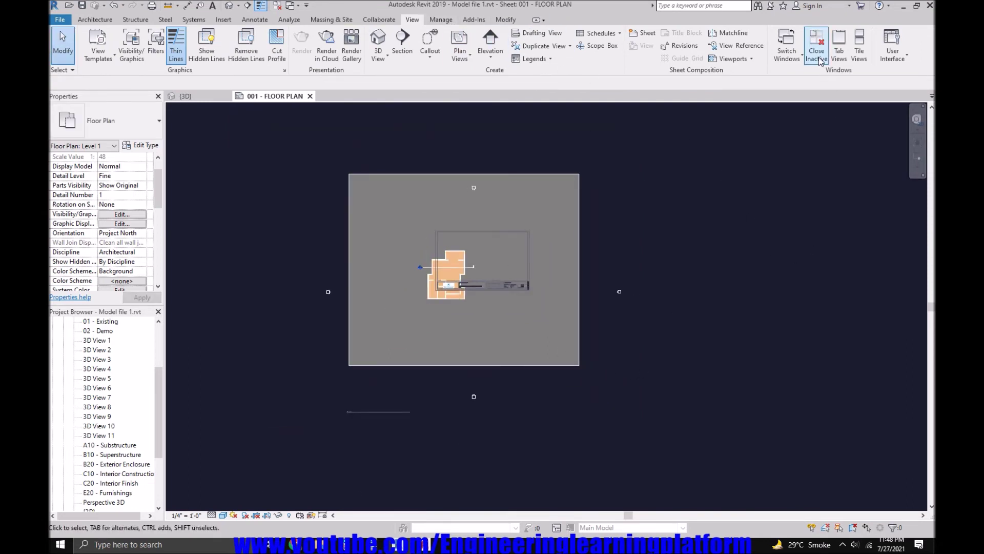
pyautogui.doubleClick(767, 205)
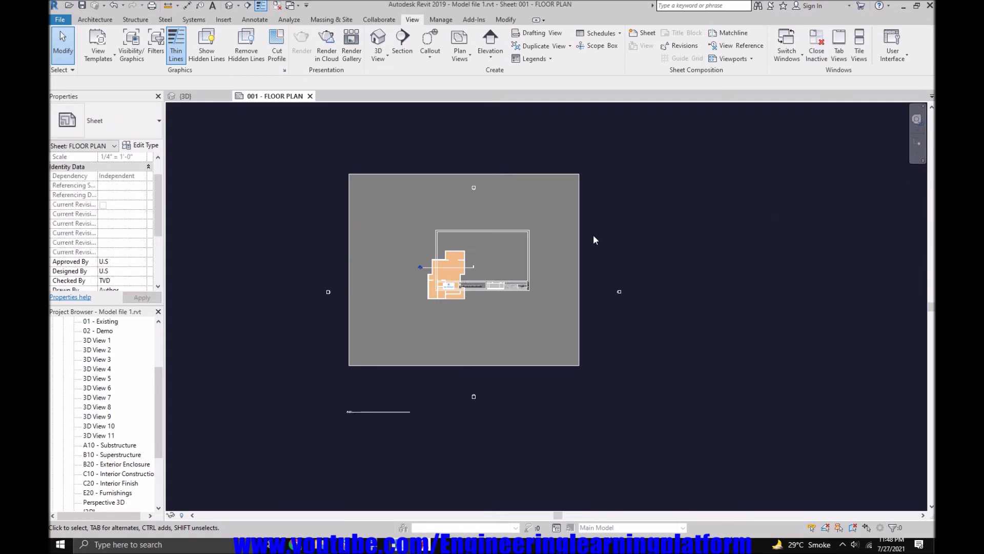
# Set the view scale of the Level 1 viewport on the sheet to 1/8" = 1'-0"
pyautogui.click(625, 323)
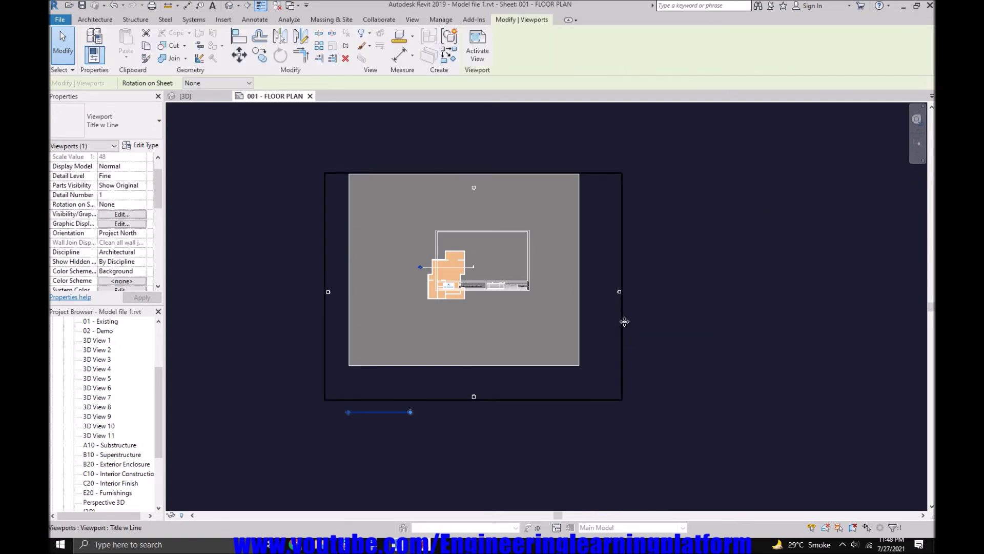
pyautogui.click(626, 407)
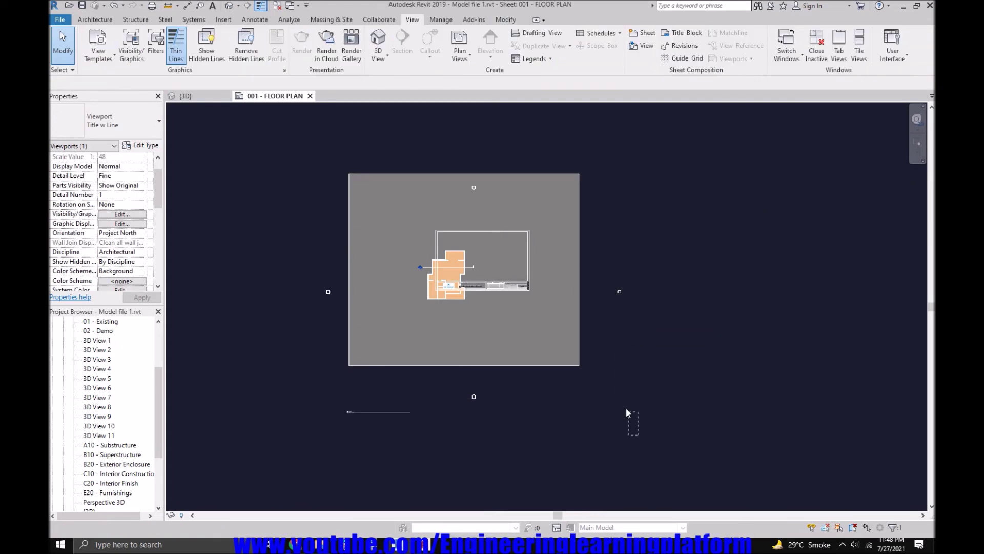
pyautogui.click(608, 384)
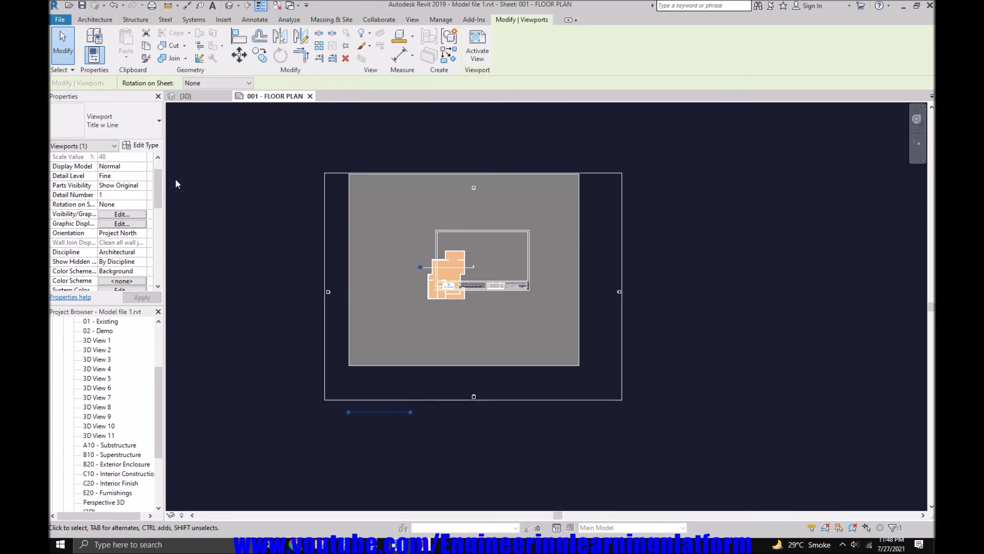
pyautogui.moveTo(159, 181); pyautogui.dragTo(158, 166)
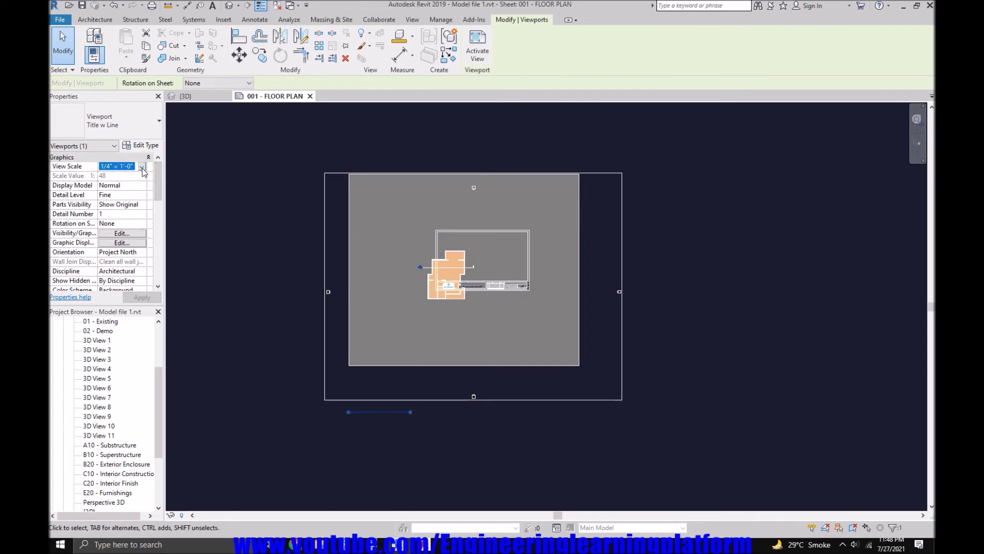
pyautogui.click(142, 167)
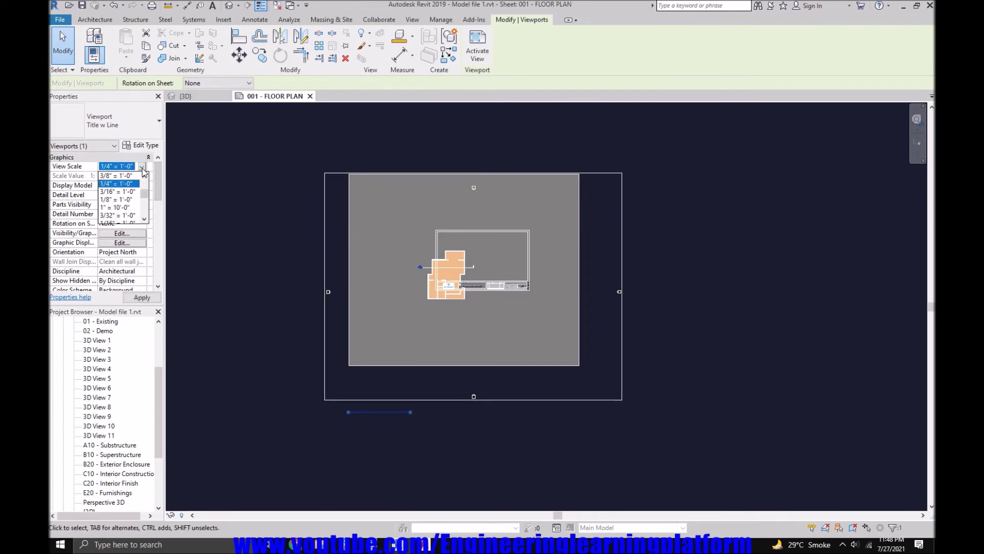
pyautogui.click(118, 200)
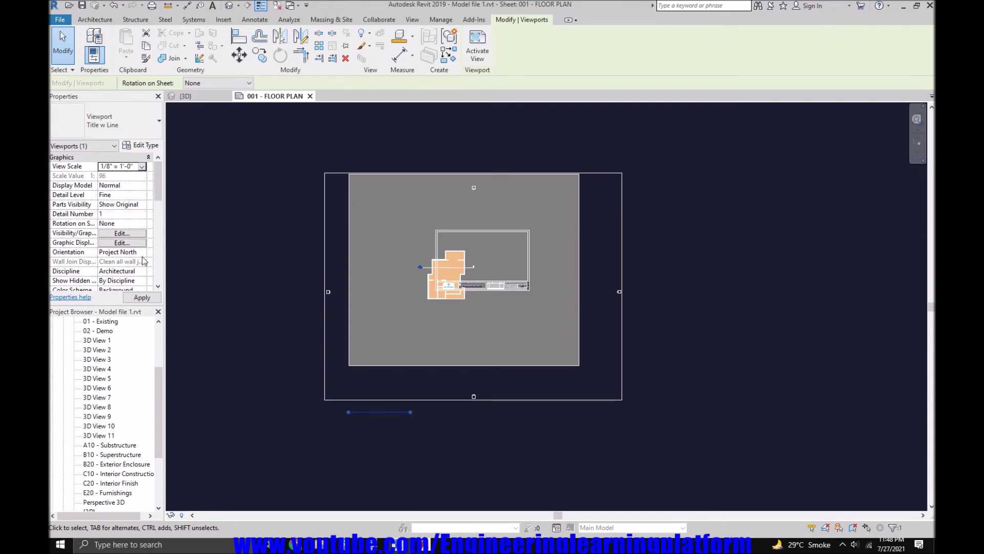
pyautogui.click(141, 297)
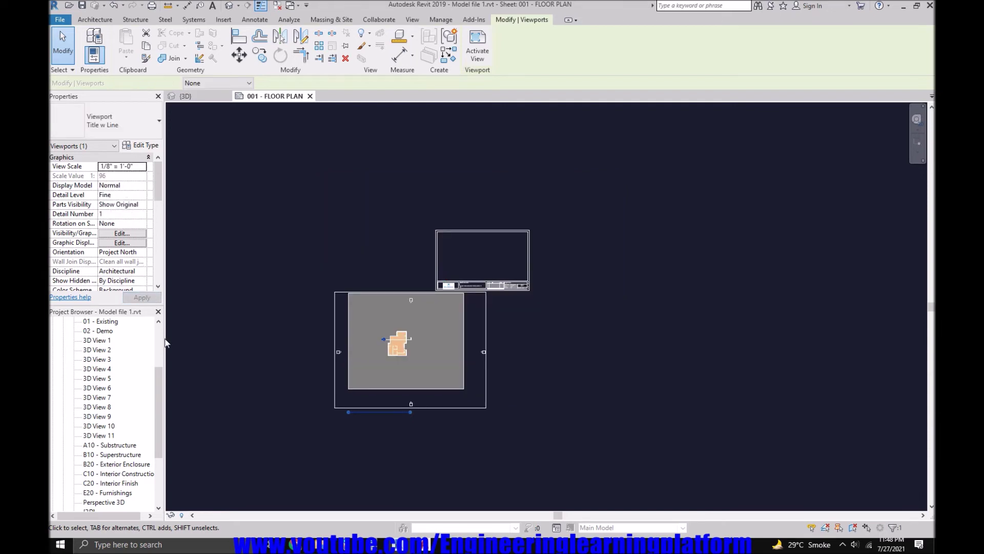
pyautogui.click(284, 324)
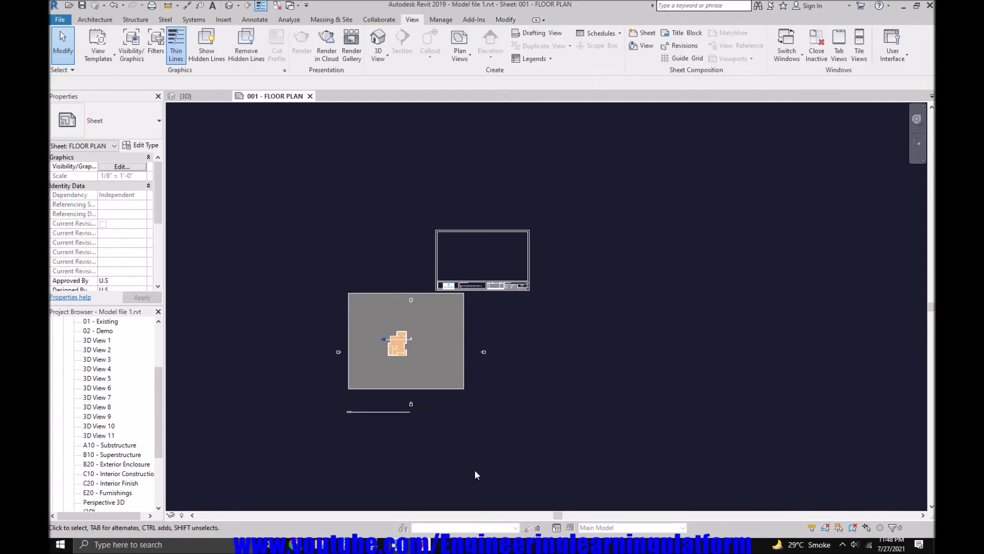
# Open the Level 1 floor plan, turn on its Crop View and make the crop region visible
pyautogui.moveTo(156, 387); pyautogui.dragTo(160, 340)
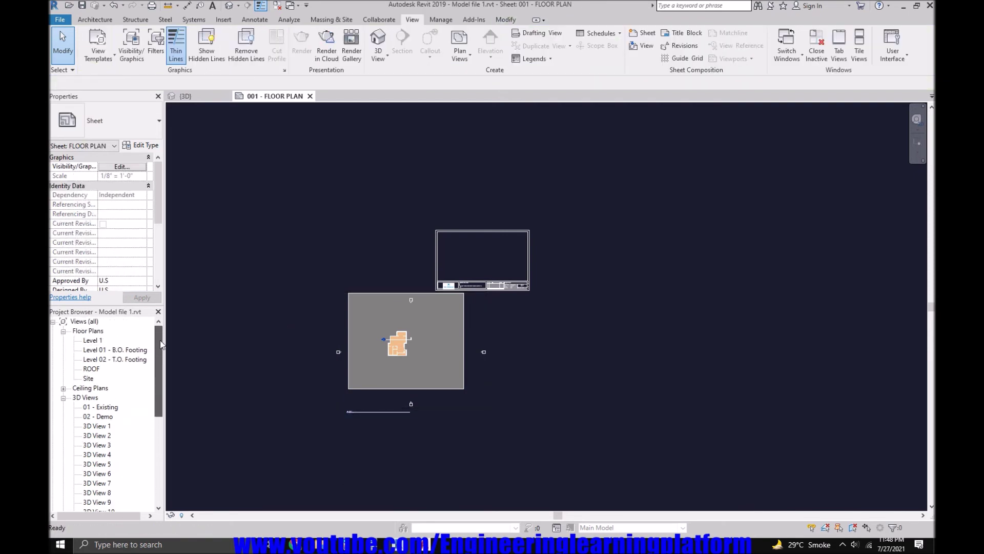
pyautogui.doubleClick(92, 340)
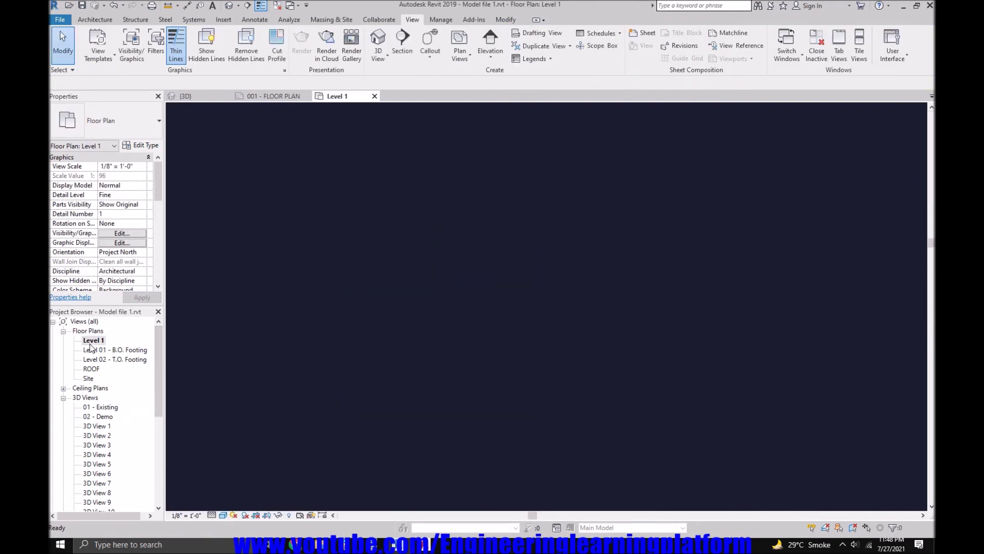
pyautogui.moveTo(158, 181); pyautogui.dragTo(157, 213)
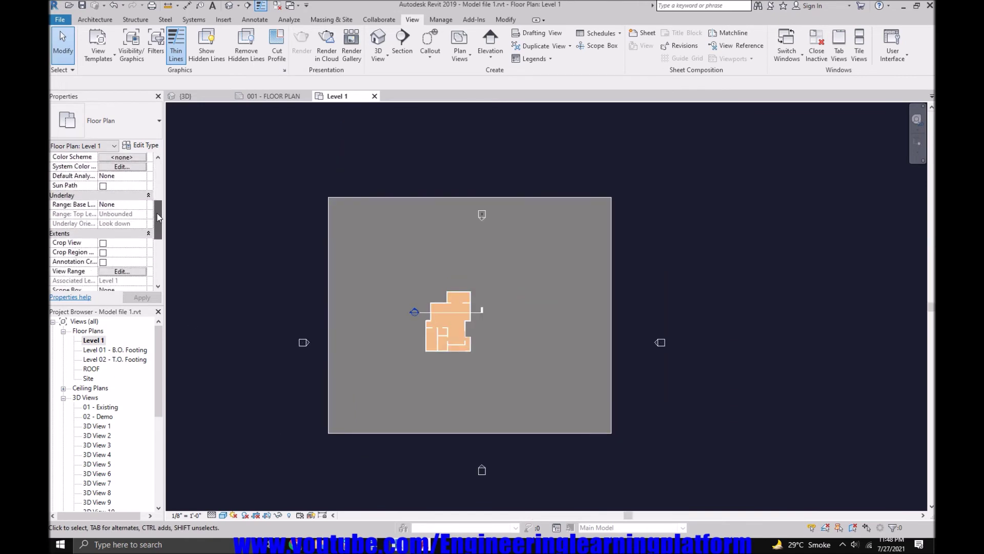
pyautogui.click(103, 243)
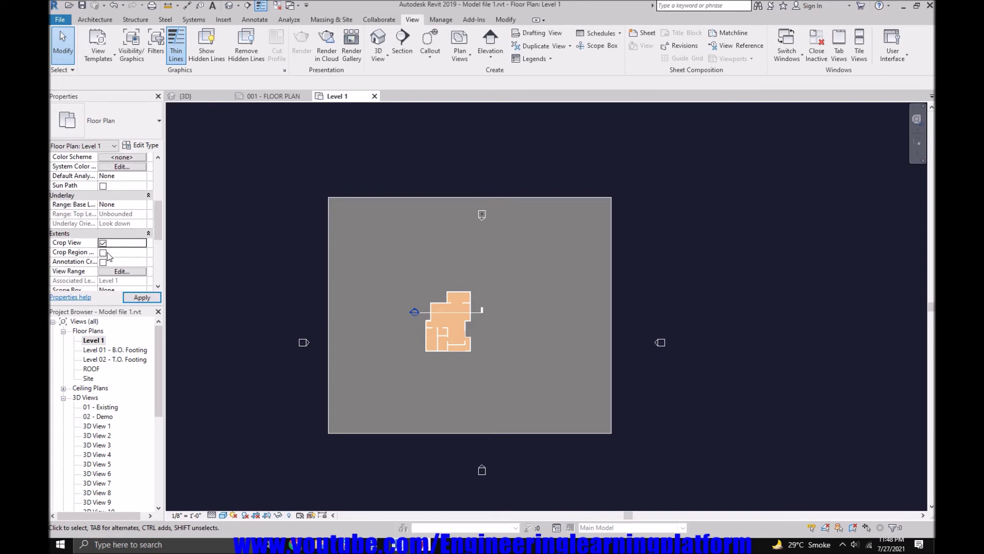
pyautogui.click(136, 300)
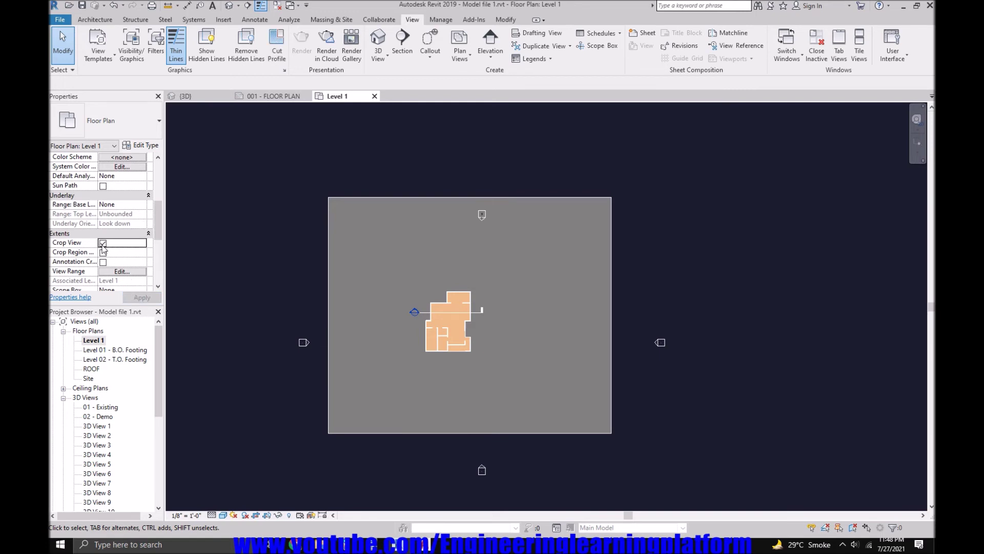
pyautogui.moveTo(163, 212); pyautogui.dragTo(162, 226)
pyautogui.click(141, 242)
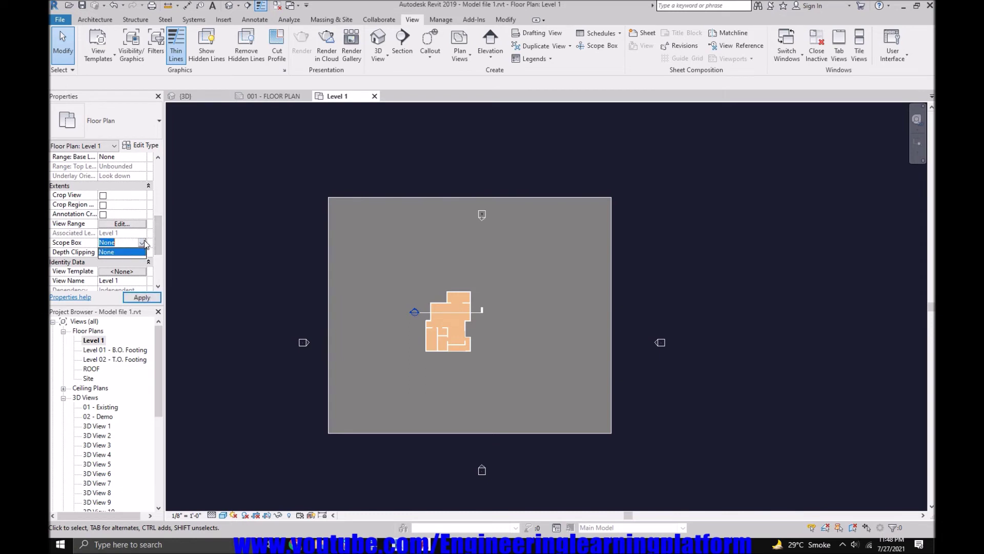
pyautogui.click(103, 196)
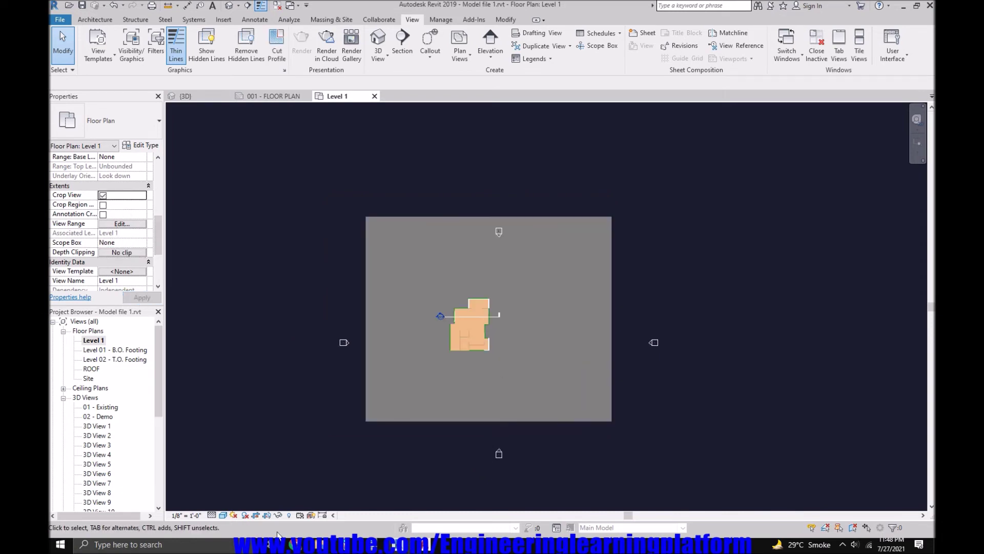
pyautogui.click(254, 516)
pyautogui.click(268, 515)
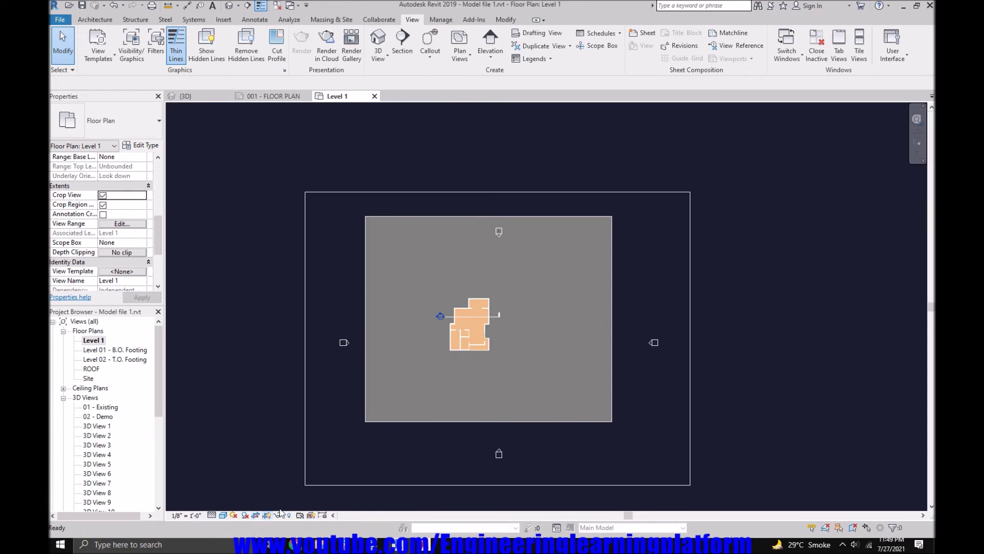
# Pull in all four edges of the Level 1 crop region closer around the building, leaving a margin on every side
pyautogui.click(310, 484)
pyautogui.moveTo(497, 485); pyautogui.dragTo(503, 375)
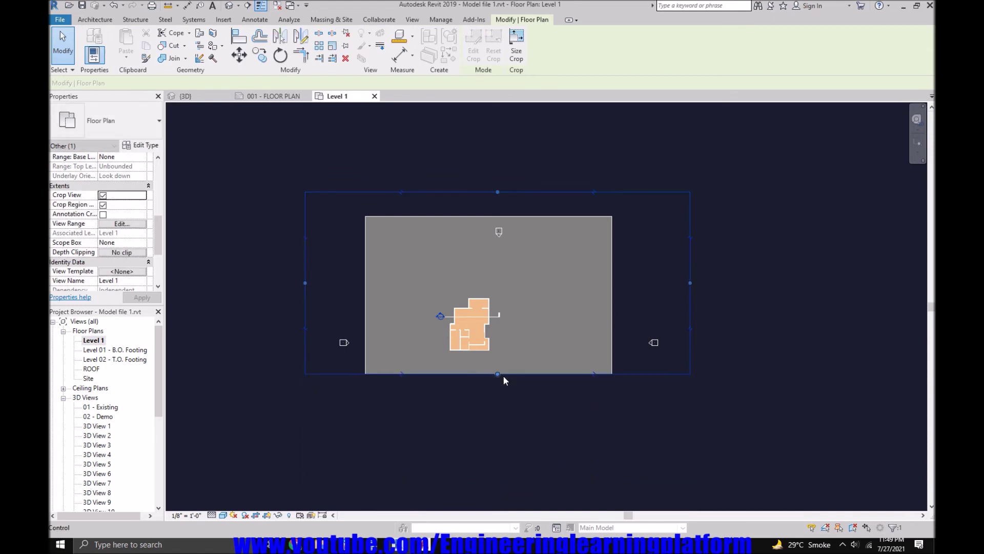
pyautogui.scroll(2, 503, 375)
pyautogui.moveTo(303, 260); pyautogui.dragTo(343, 262)
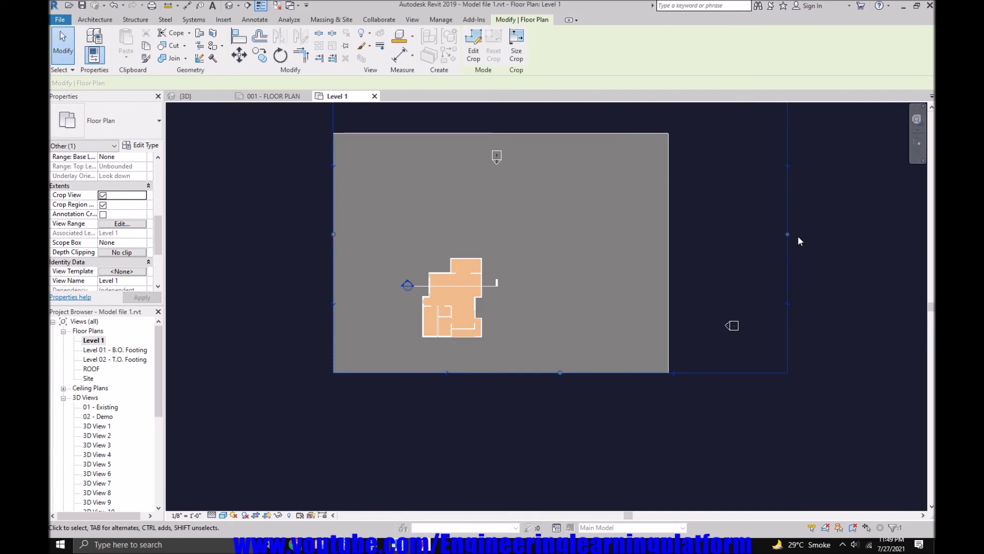
pyautogui.moveTo(787, 235); pyautogui.dragTo(573, 235)
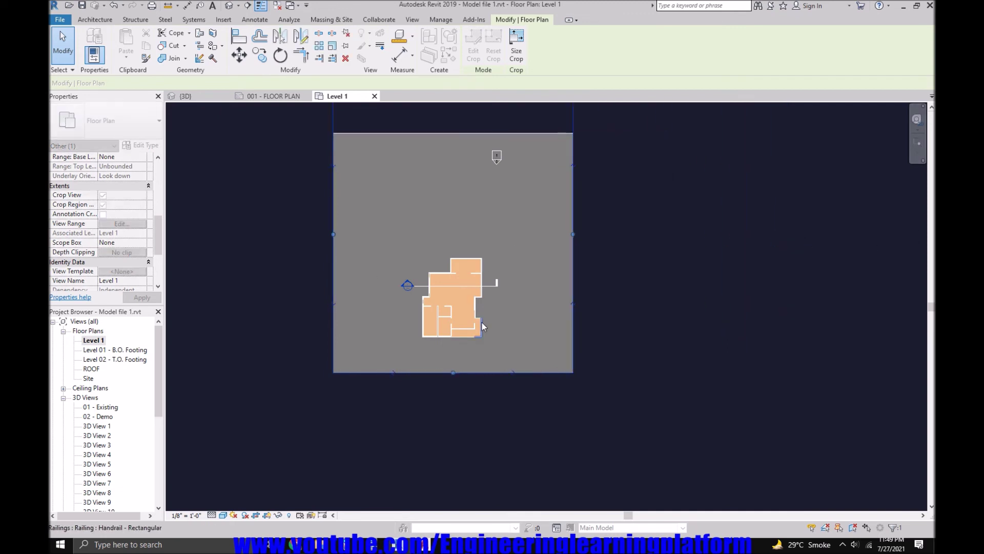
pyautogui.moveTo(481, 327); pyautogui.dragTo(506, 390, button='middle')
pyautogui.moveTo(477, 198); pyautogui.dragTo(489, 311)
pyautogui.scroll(2, 485, 399)
pyautogui.scroll(1, 481, 400)
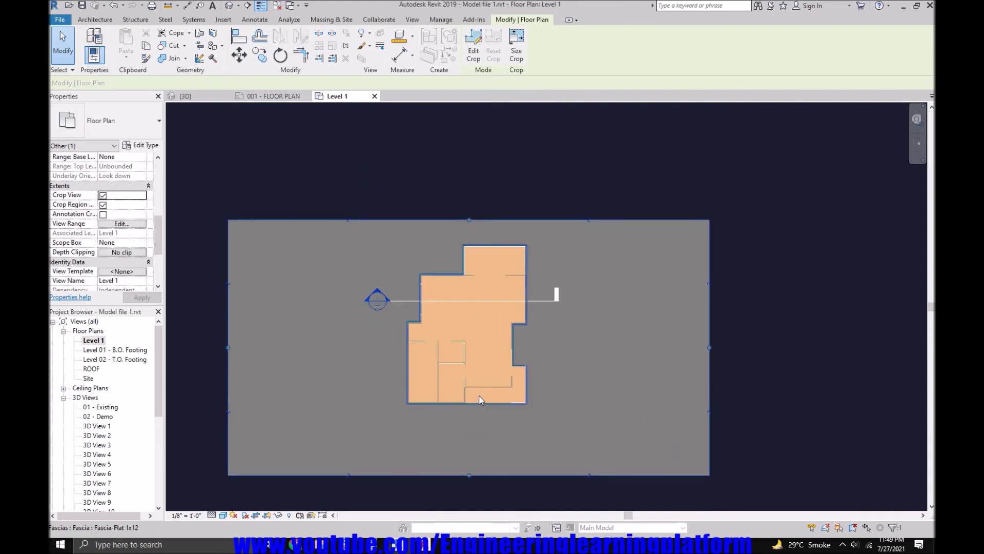
# Delete the building section marker that crosses the upper part of the plan, together with its section view
pyautogui.click(405, 300)
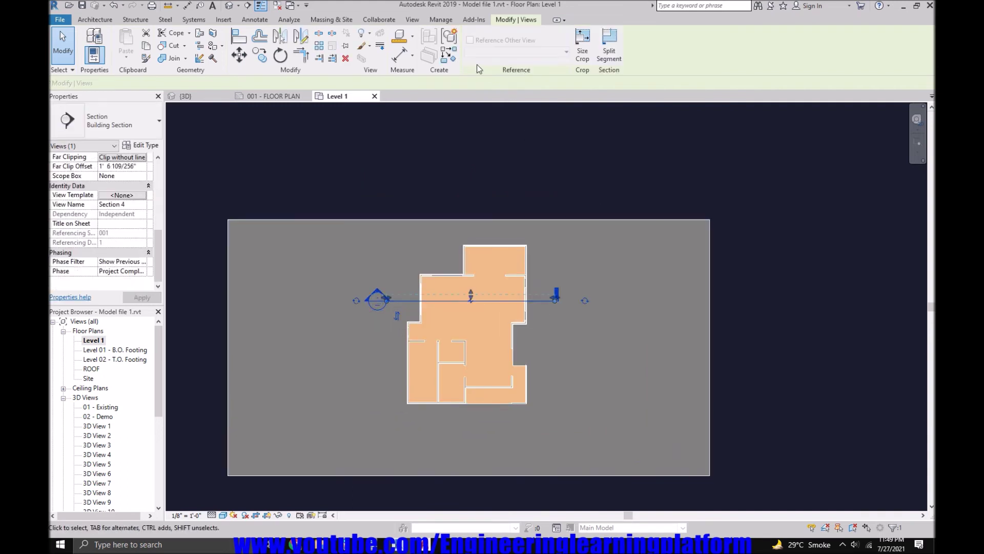
pyautogui.click(344, 58)
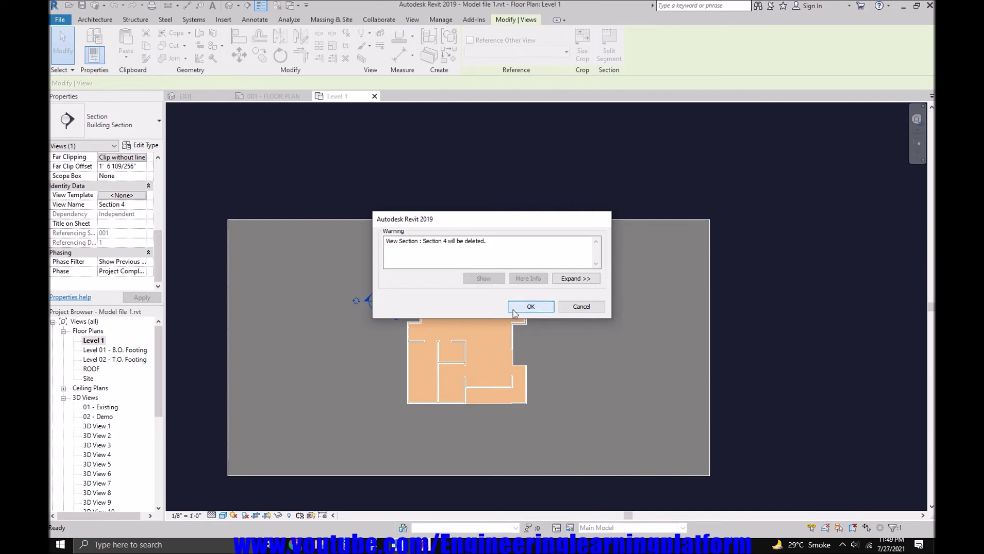
pyautogui.click(520, 309)
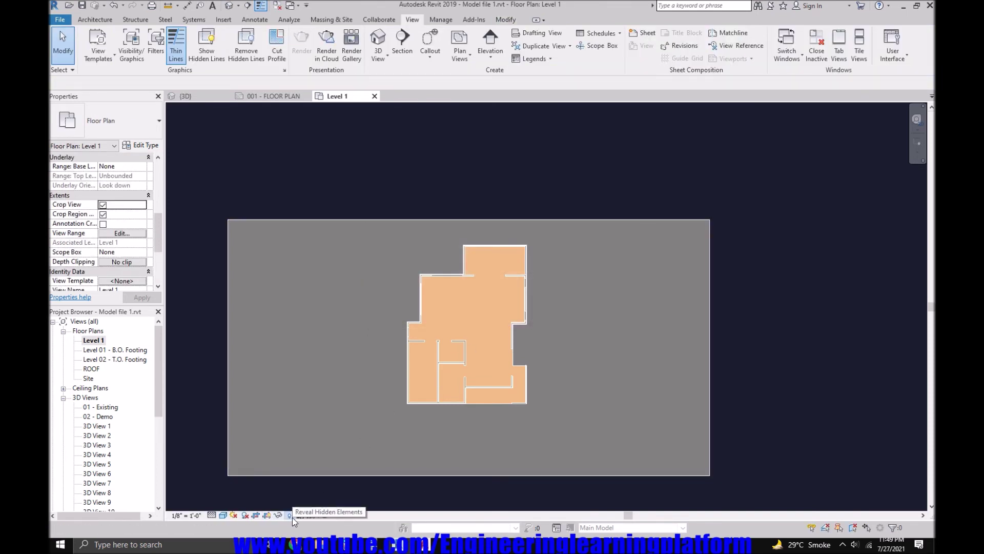
# Reveal the hidden elements in Level 1 and unhide grids A to G and 1 to 6 in the view
pyautogui.click(290, 515)
pyautogui.moveTo(567, 177); pyautogui.dragTo(371, 245)
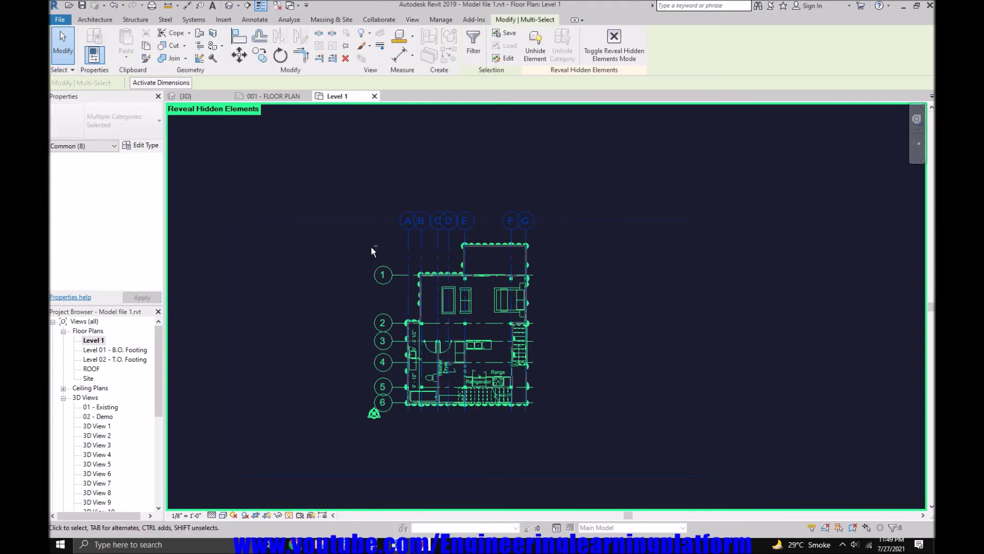
pyautogui.keyDown('shift'); pyautogui.moveTo(329, 205); pyautogui.dragTo(365, 271); pyautogui.keyUp('shift')
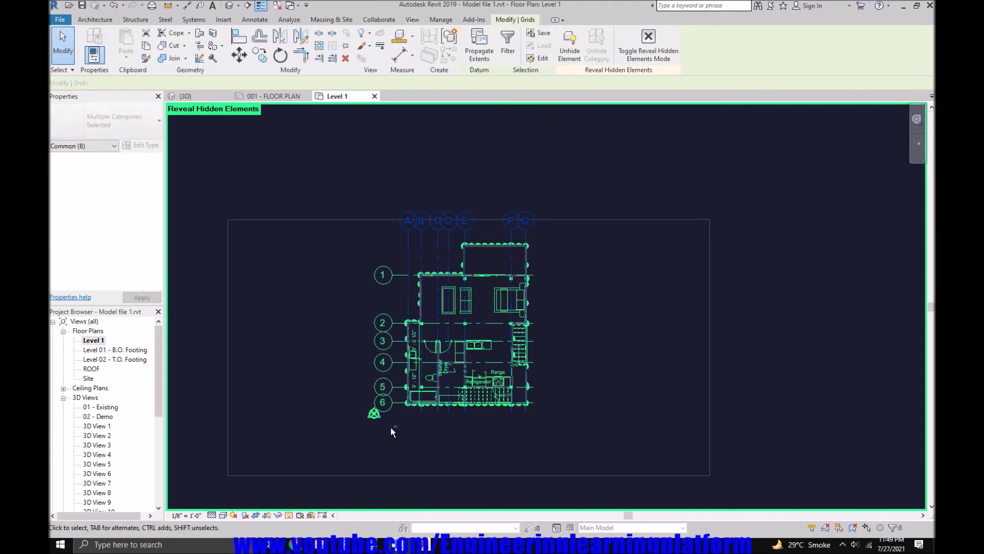
pyautogui.moveTo(393, 411); pyautogui.dragTo(388, 299)
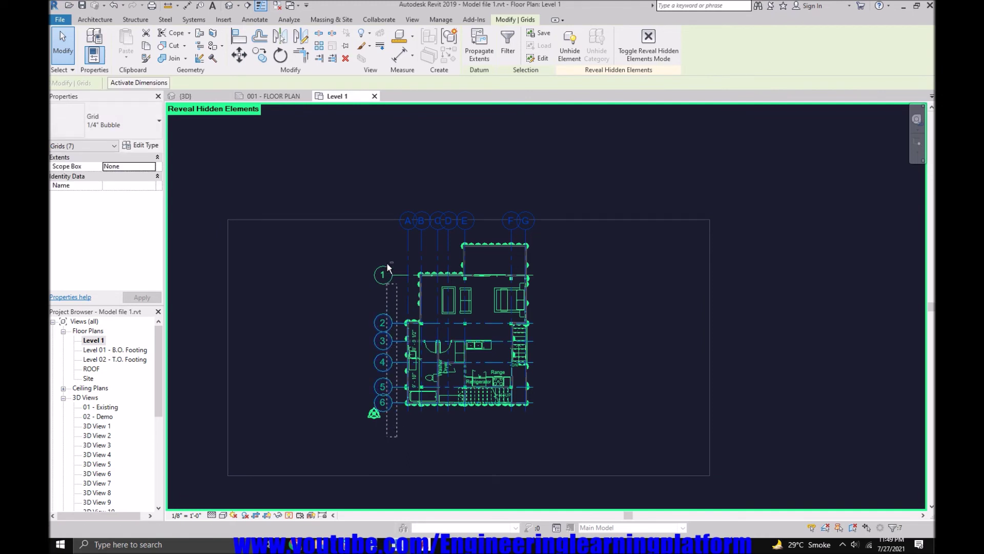
pyautogui.moveTo(388, 258); pyautogui.dragTo(386, 254)
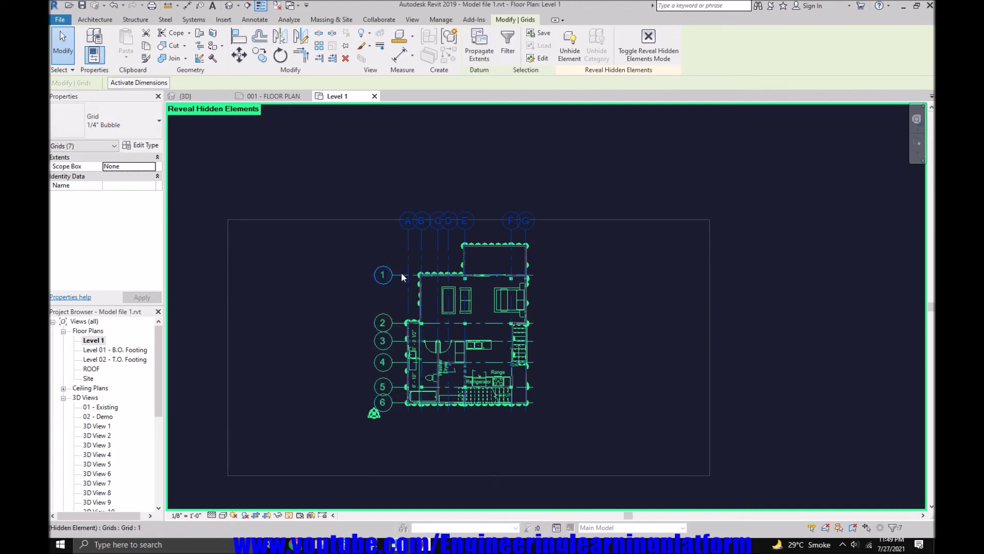
pyautogui.moveTo(398, 418); pyautogui.dragTo(387, 260)
pyautogui.moveTo(546, 236); pyautogui.dragTo(355, 226)
pyautogui.rightClick(588, 267)
pyautogui.moveTo(619, 317)
pyautogui.click(734, 327)
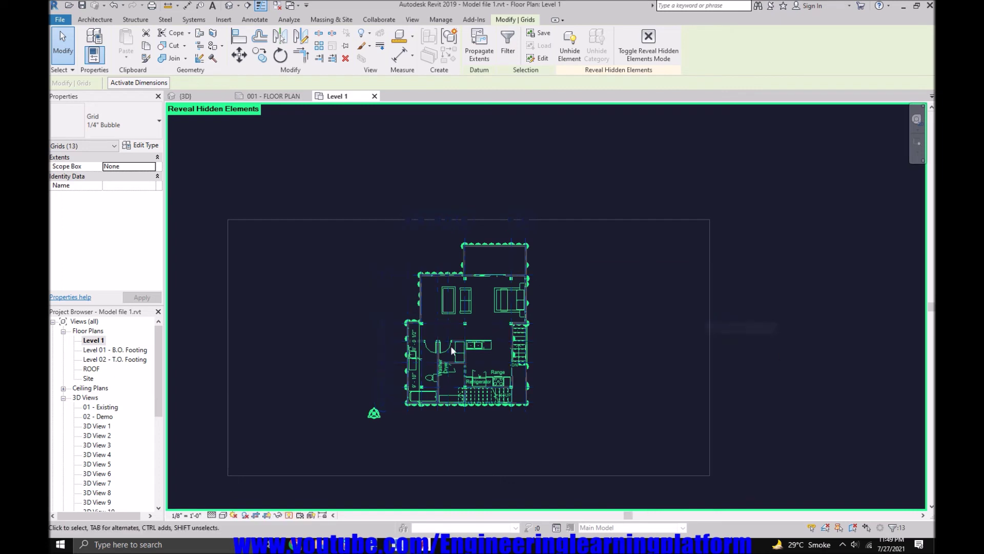
# Unhide the remaining hidden building elements, including furniture and stairs, in the Level 1 view and exit Reveal Hidden Elements mode
pyautogui.scroll(2, 481, 362)
pyautogui.scroll(2, 461, 370)
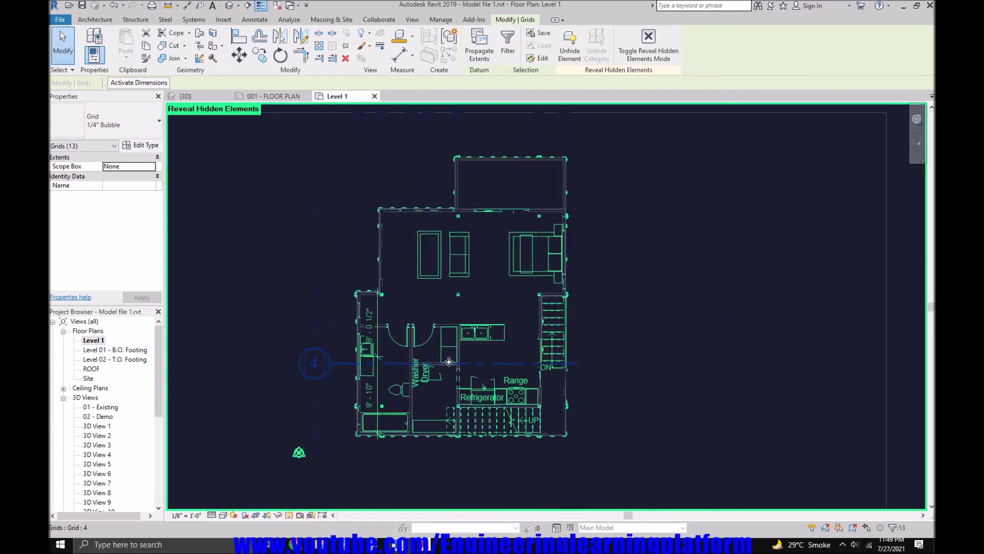
pyautogui.scroll(-1, 447, 353)
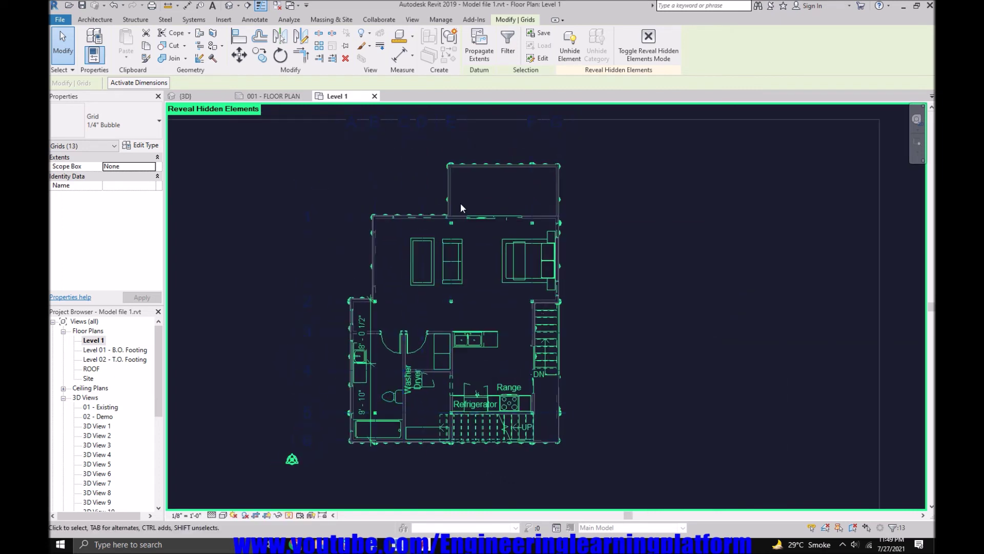
pyautogui.scroll(1, 460, 205)
pyautogui.scroll(-1, 354, 195)
pyautogui.moveTo(321, 154); pyautogui.dragTo(574, 467)
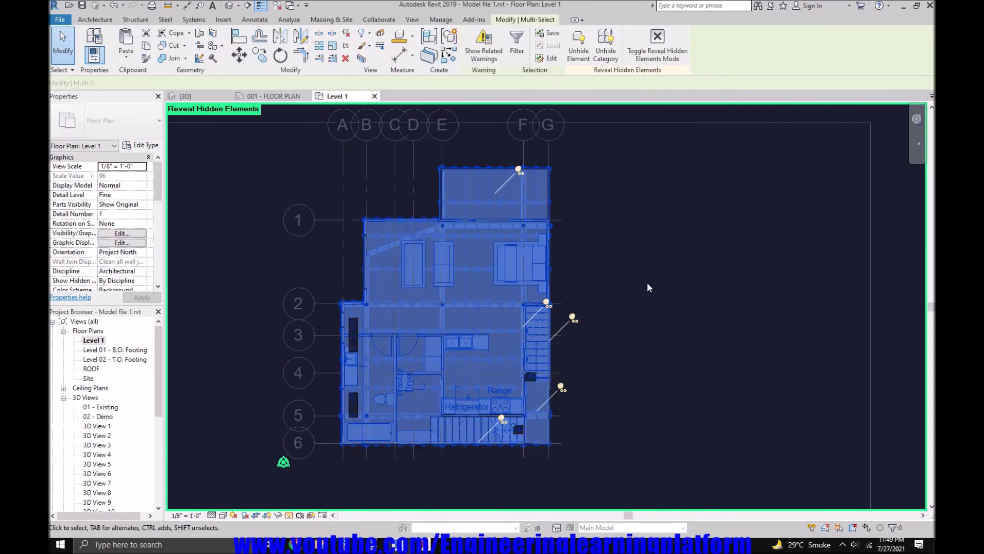
pyautogui.rightClick(647, 282)
pyautogui.moveTo(738, 344)
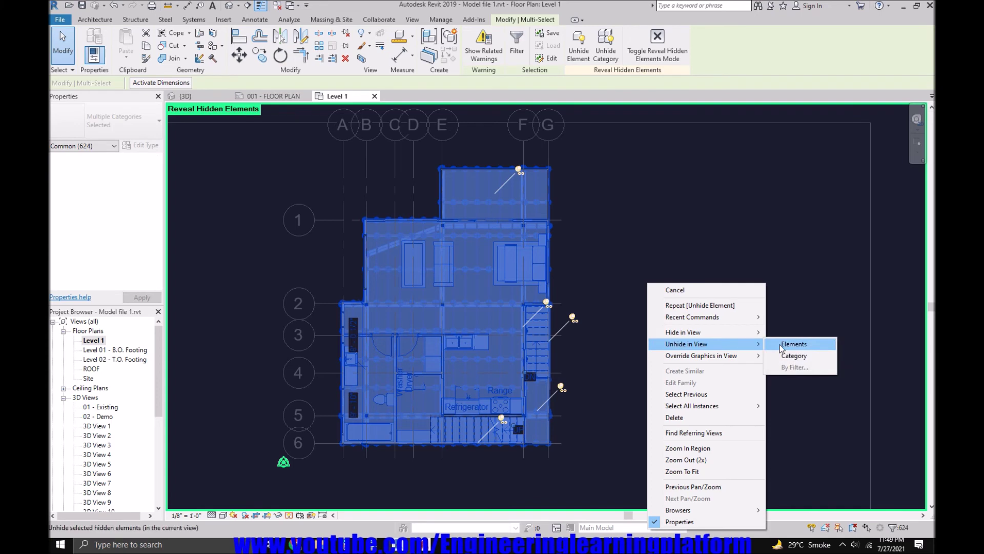
pyautogui.click(781, 345)
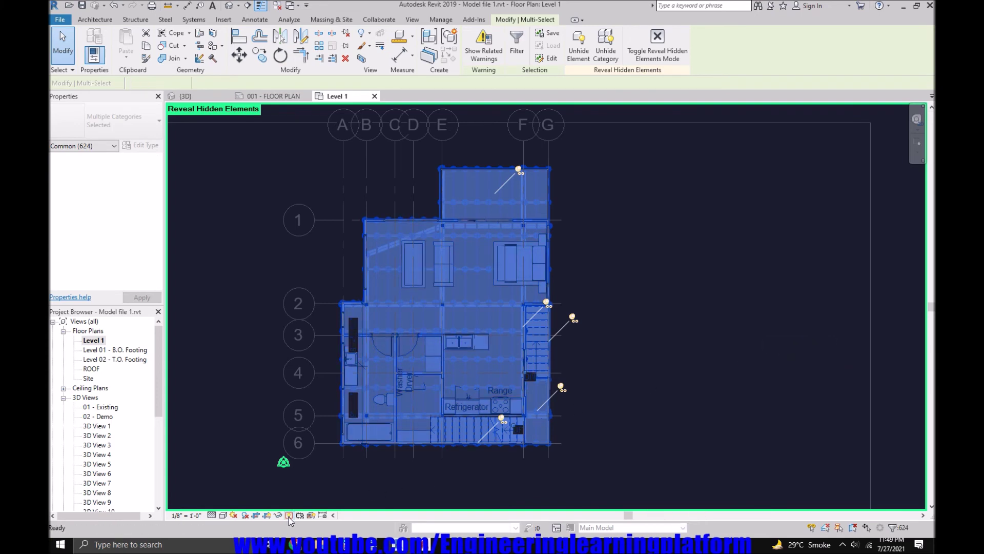
pyautogui.click(288, 515)
pyautogui.scroll(-5, 503, 407)
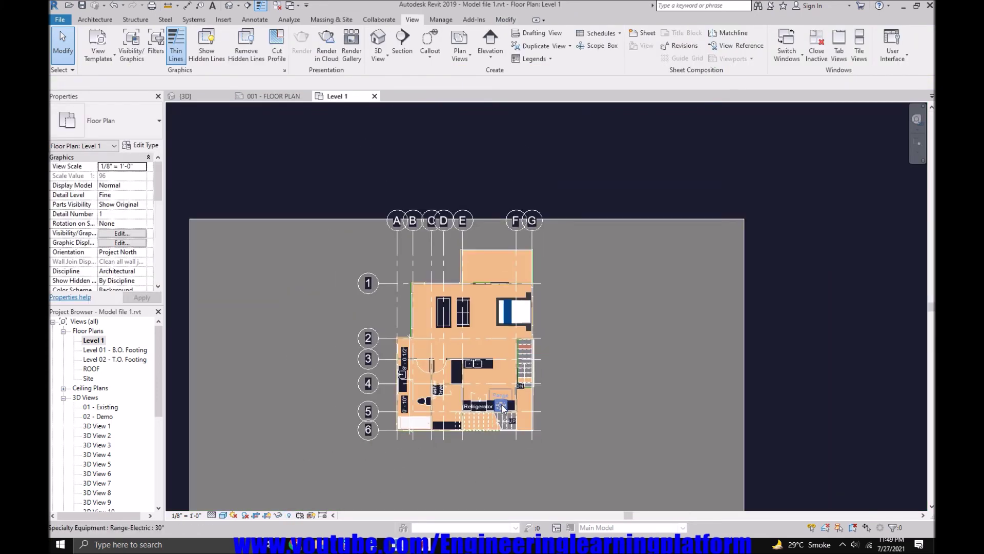
pyautogui.scroll(1, 500, 425)
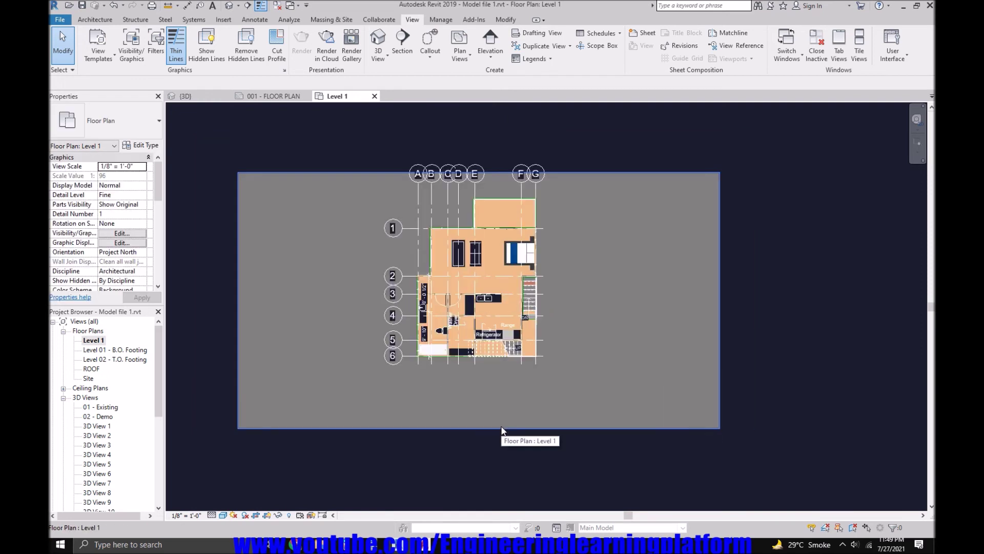
pyautogui.click(501, 427)
pyautogui.rightClick(815, 336)
pyautogui.press('Escape')
pyautogui.press('Escape')
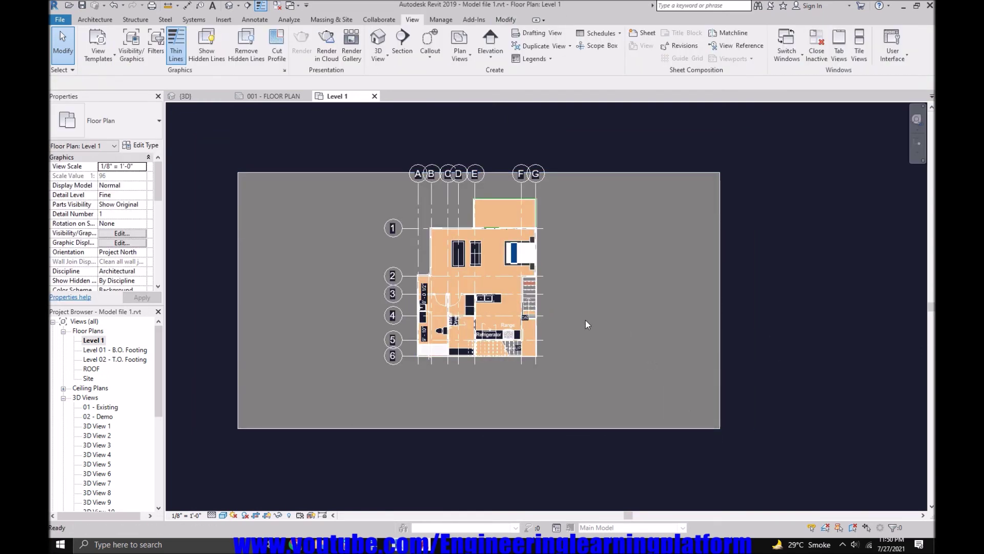
pyautogui.click(597, 172)
pyautogui.press('Escape')
pyautogui.press('Escape')
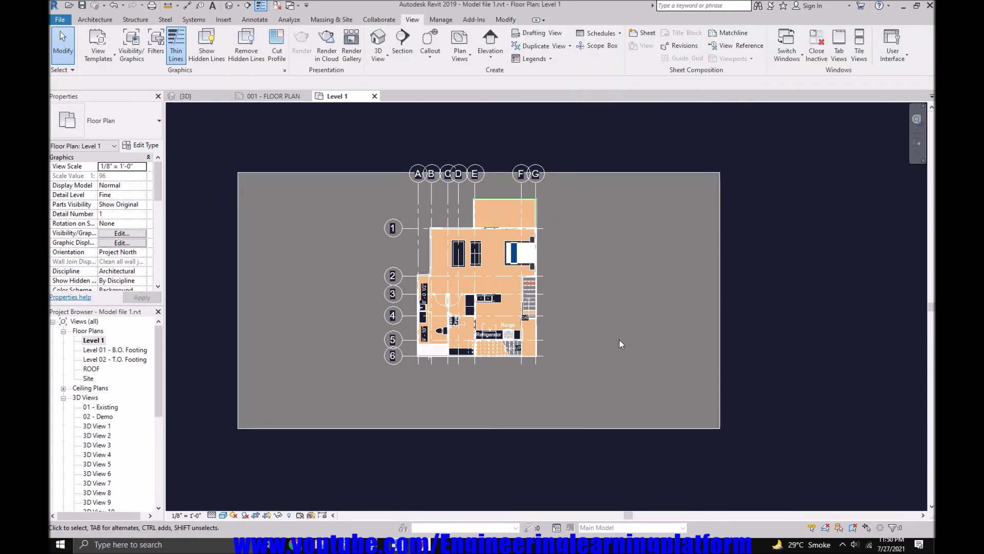
pyautogui.click(720, 422)
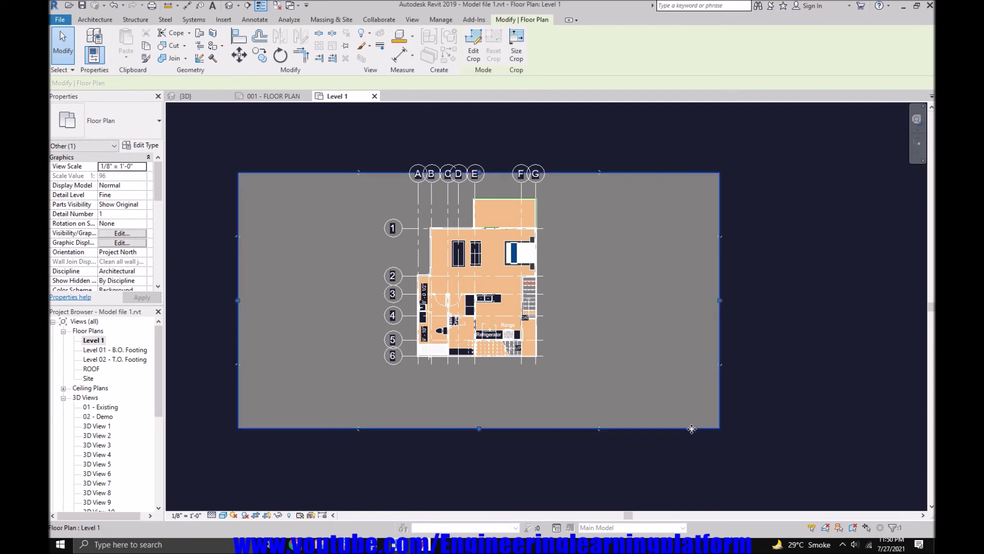
pyautogui.press('Escape')
# Extend the right edge of the Level 1 crop region outward, well beyond the grass floor
pyautogui.click(719, 314)
pyautogui.moveTo(720, 301); pyautogui.dragTo(895, 301)
pyautogui.scroll(-2, 510, 320)
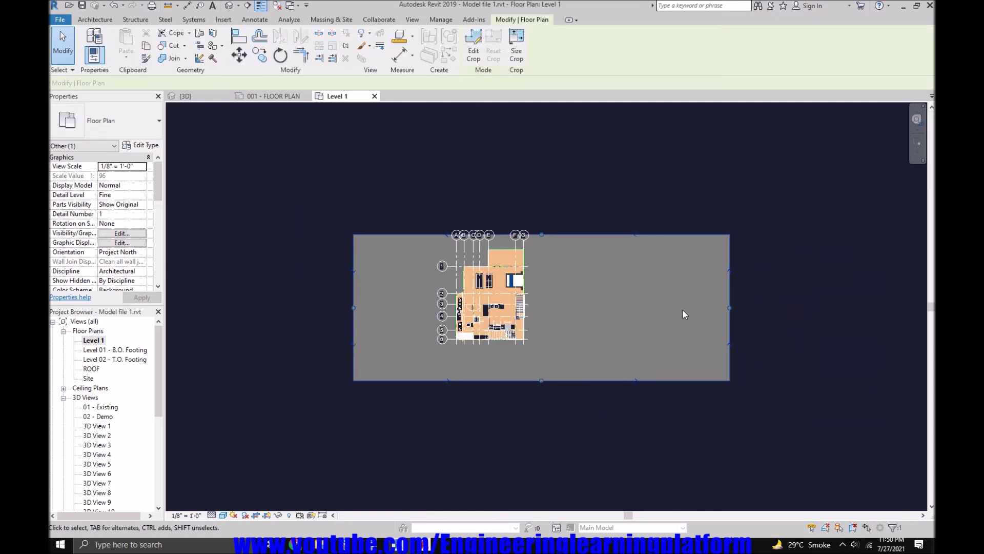
pyautogui.moveTo(730, 302); pyautogui.dragTo(832, 336)
pyautogui.press('Escape')
# Hide the grass floor around the building as an element in the Level 1 view
pyautogui.click(703, 307)
pyautogui.rightClick(697, 179)
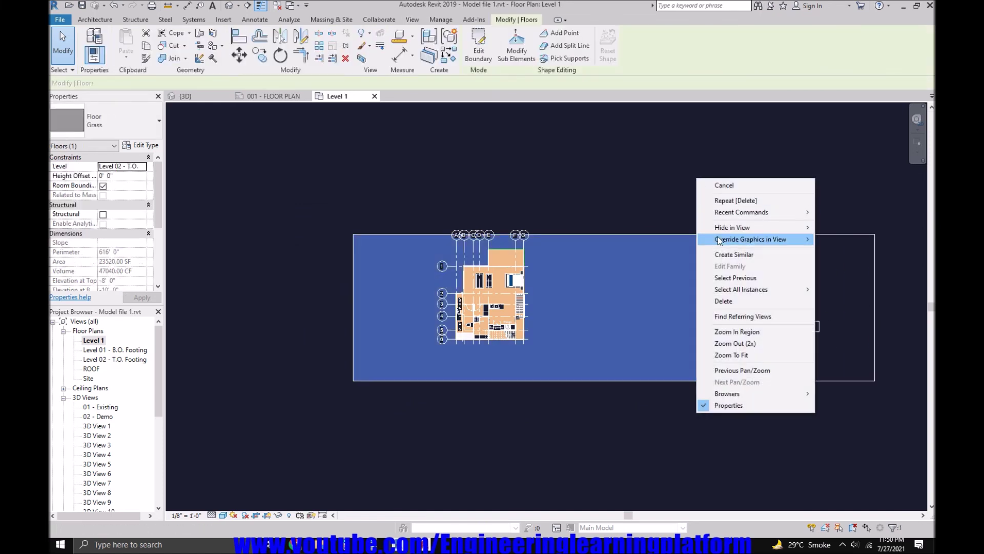
pyautogui.moveTo(802, 231)
pyautogui.click(843, 227)
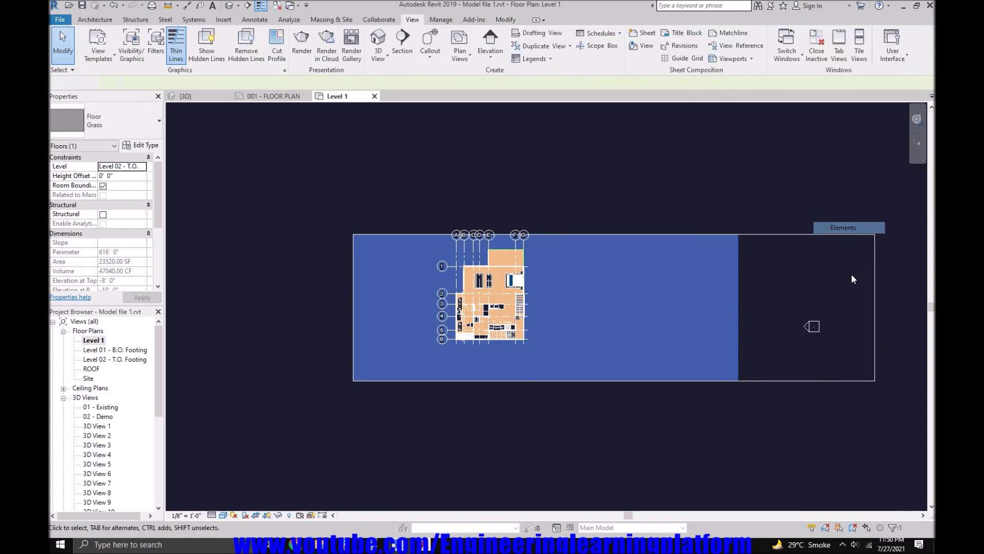
# Pull the right, left and lower crop edges in around the building and raise the upper edge slightly above the grid bubbles
pyautogui.click(874, 300)
pyautogui.moveTo(869, 305); pyautogui.dragTo(508, 238)
pyautogui.scroll(2, 492, 238)
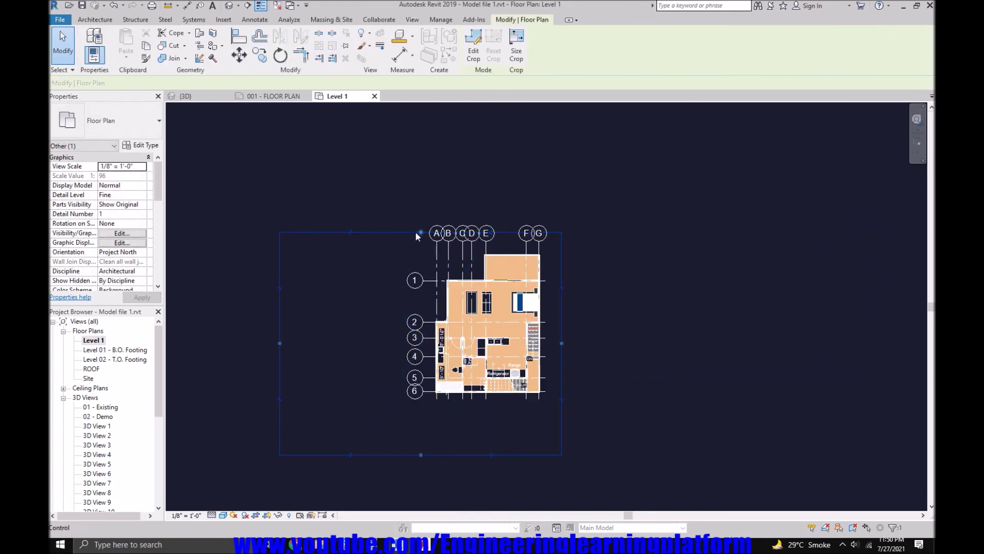
pyautogui.moveTo(418, 228); pyautogui.dragTo(419, 215)
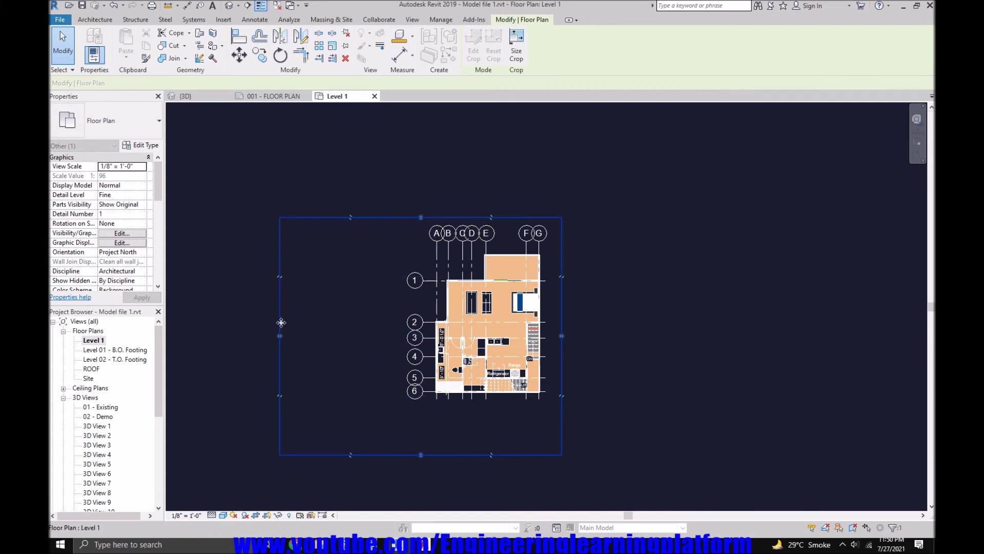
pyautogui.moveTo(280, 336); pyautogui.dragTo(401, 339)
pyautogui.moveTo(482, 455); pyautogui.dragTo(478, 371)
pyautogui.scroll(2, 477, 372)
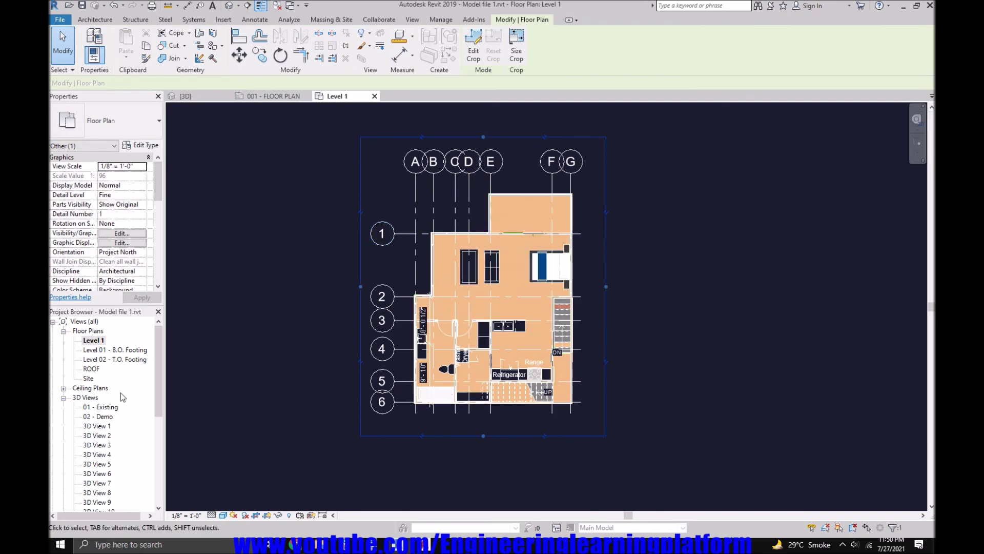
pyautogui.scroll(2, 538, 312)
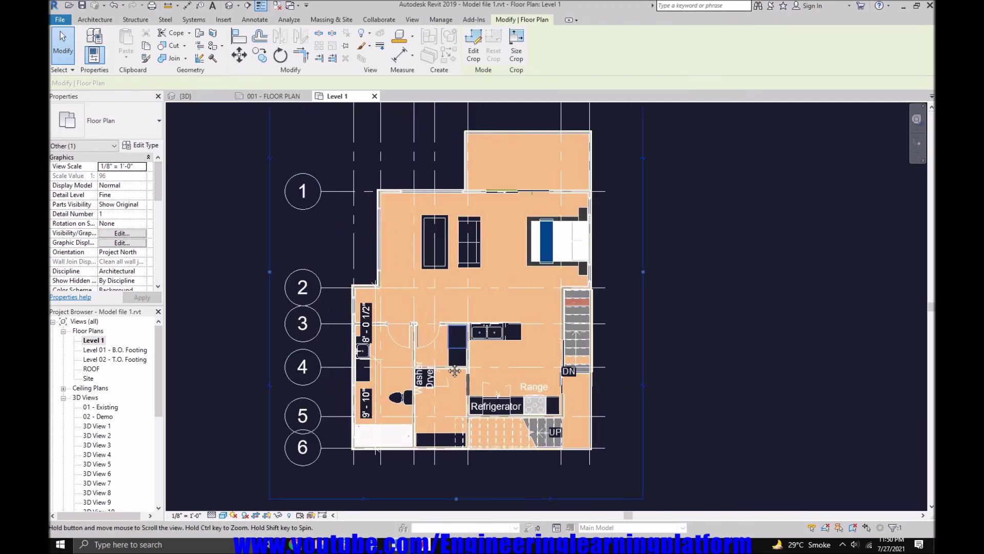
pyautogui.moveTo(435, 314); pyautogui.dragTo(439, 358, button='middle')
pyautogui.scroll(-1, 440, 354)
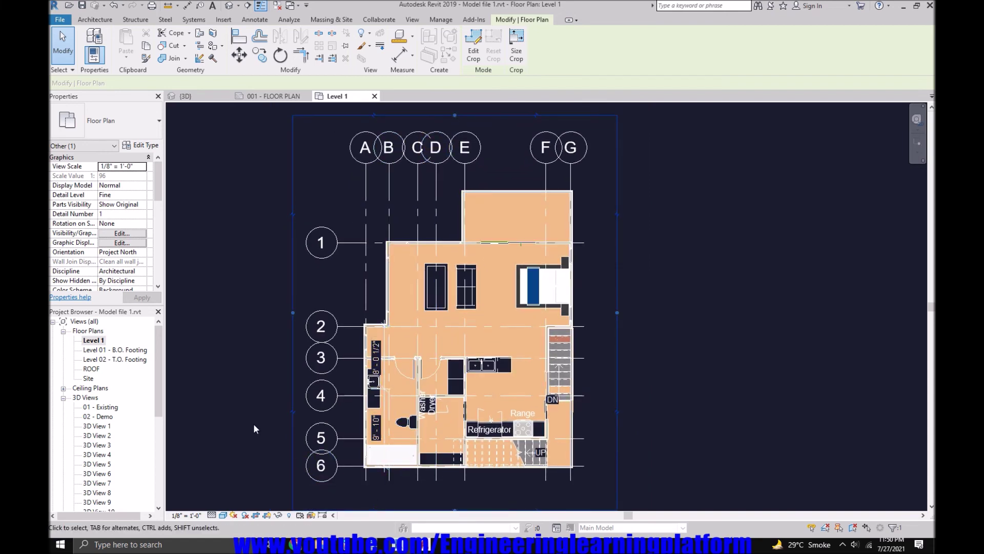
# Open the sheet 001 - FLOOR PLAN
pyautogui.moveTo(158, 352); pyautogui.dragTo(159, 361)
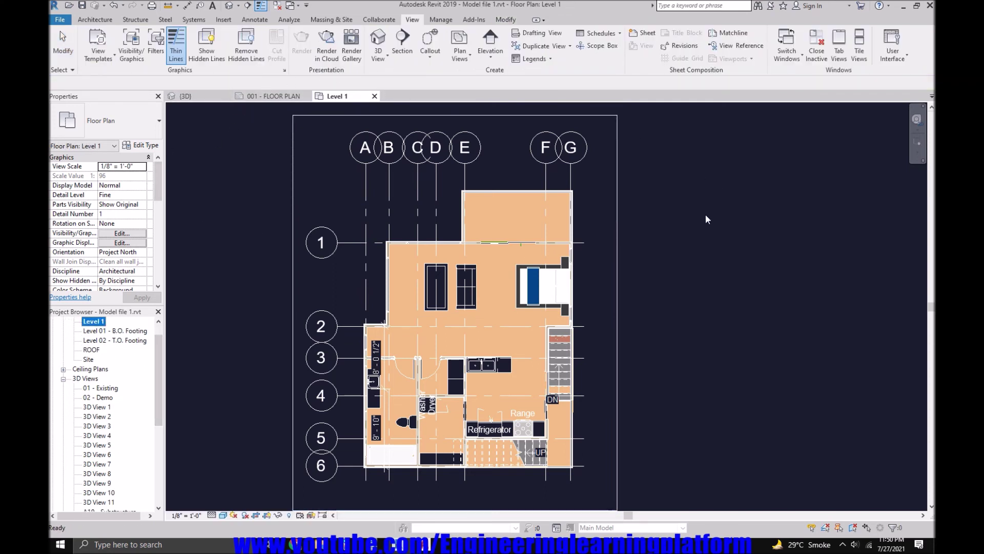
pyautogui.scroll(-5, 114, 451)
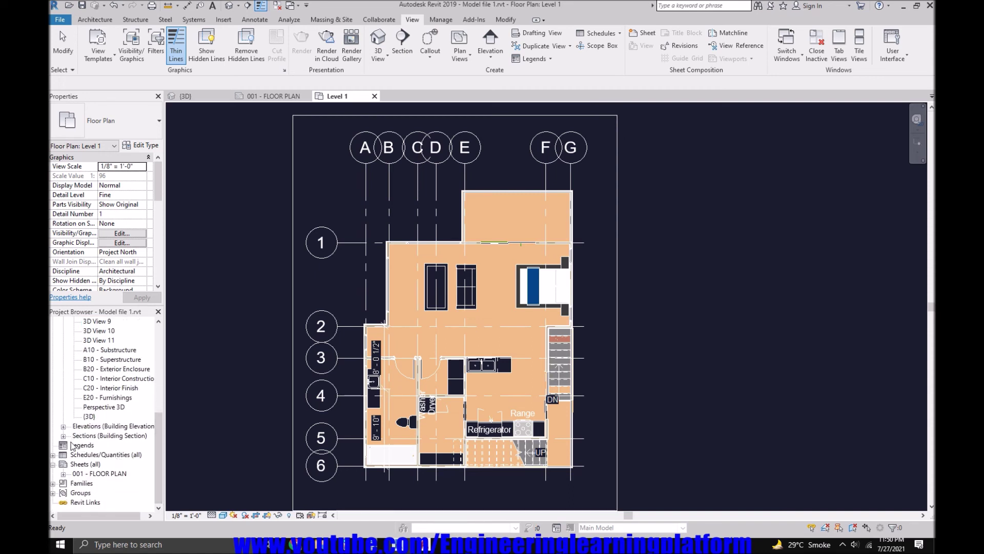
pyautogui.doubleClick(80, 476)
pyautogui.click(396, 341)
pyautogui.scroll(2, 428, 332)
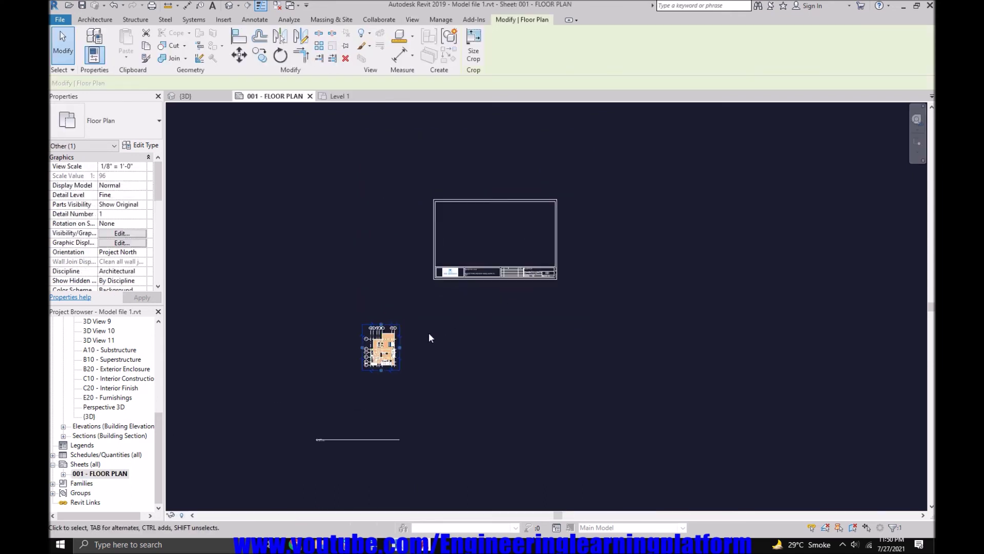
pyautogui.click(239, 54)
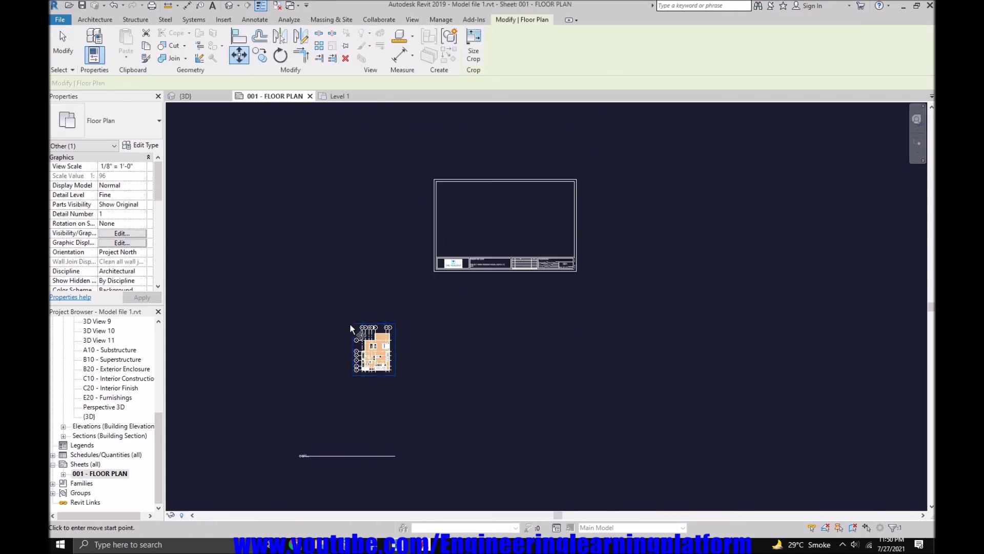
pyautogui.click(352, 325)
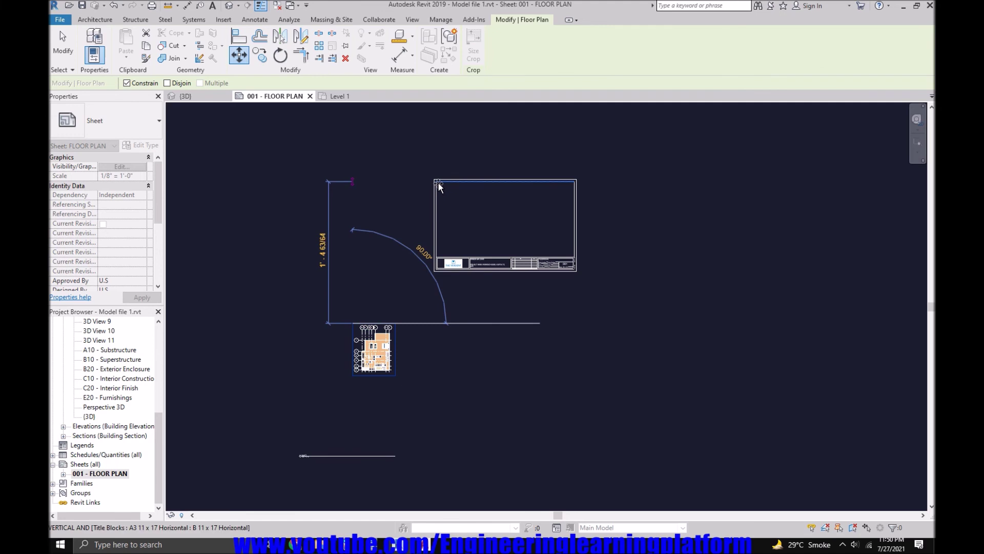
pyautogui.press('Escape')
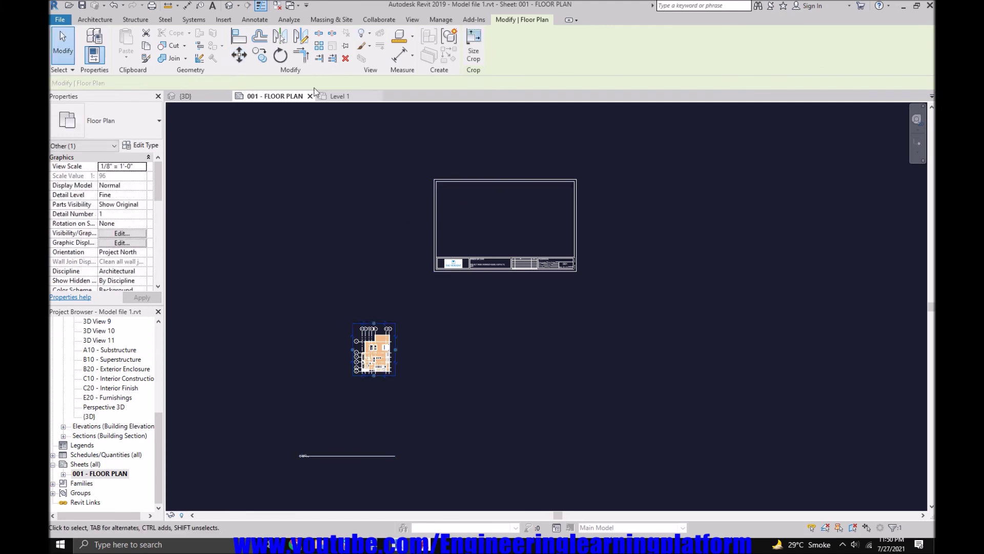
pyautogui.click(239, 55)
pyautogui.click(306, 348)
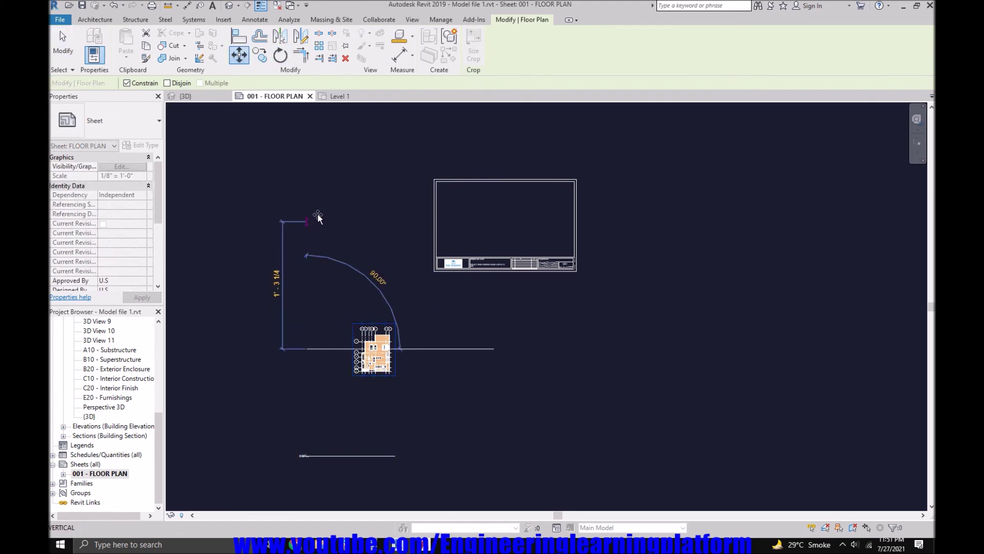
pyautogui.press('Escape')
pyautogui.press('Escape')
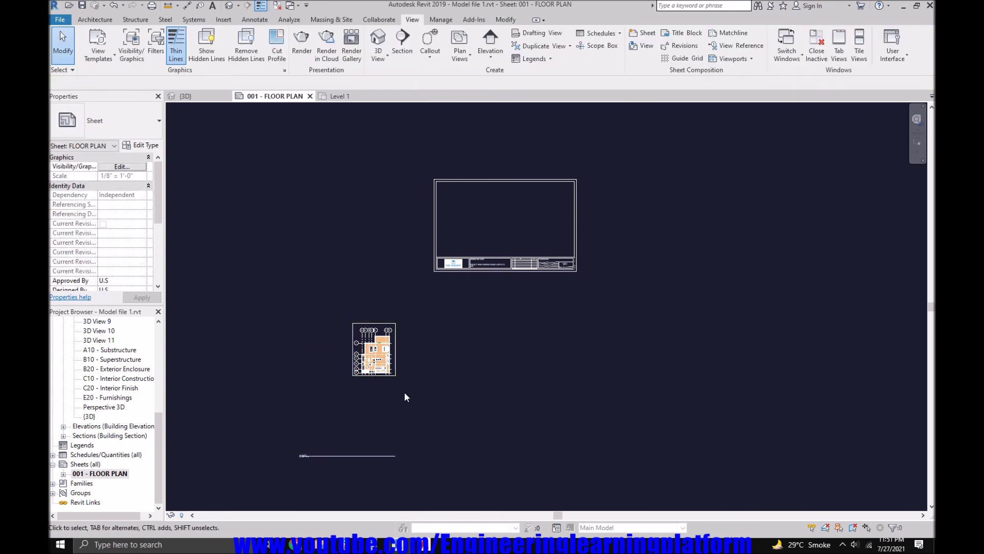
pyautogui.click(336, 307)
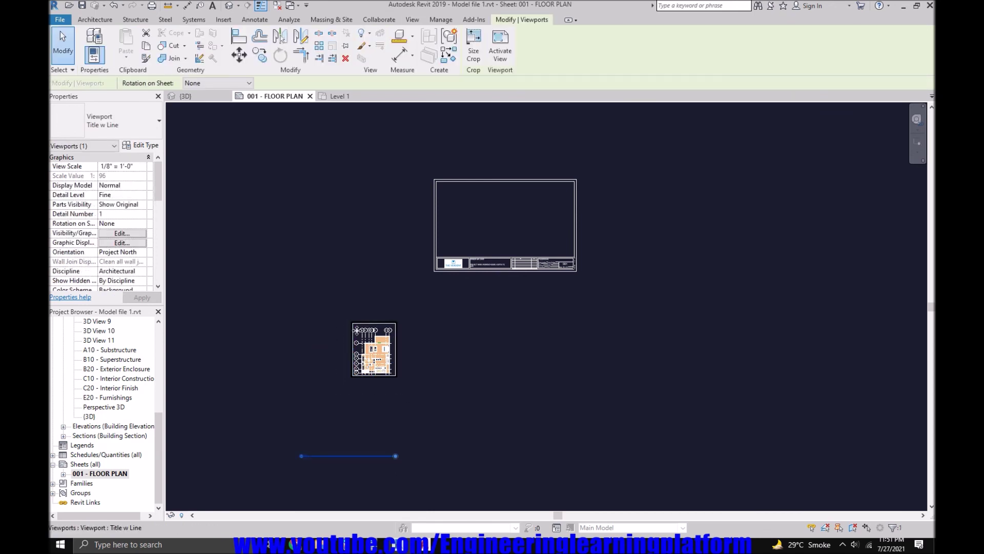
pyautogui.click(463, 326)
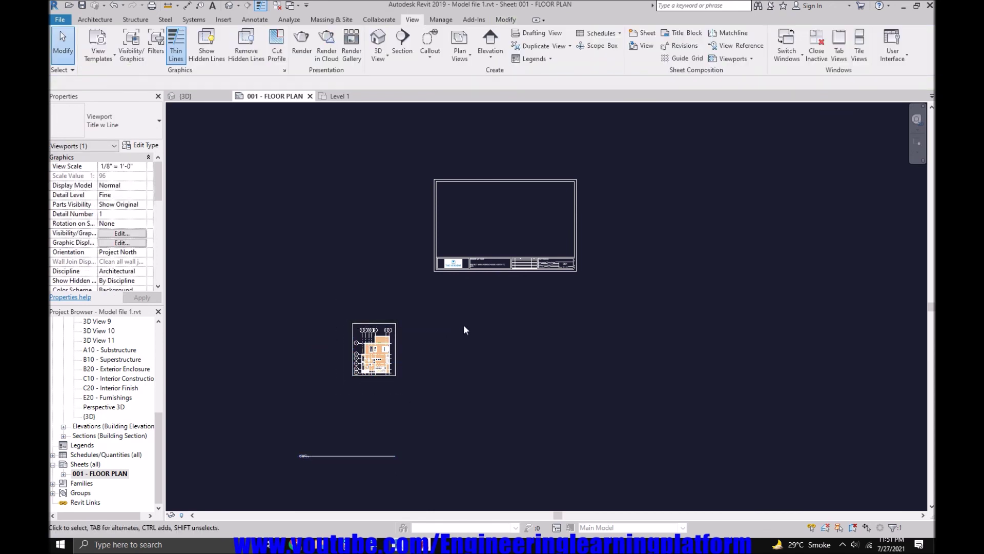
# Move the floor plan viewport vertically upward until it sits beside the title block
pyautogui.click(395, 350)
pyautogui.click(239, 55)
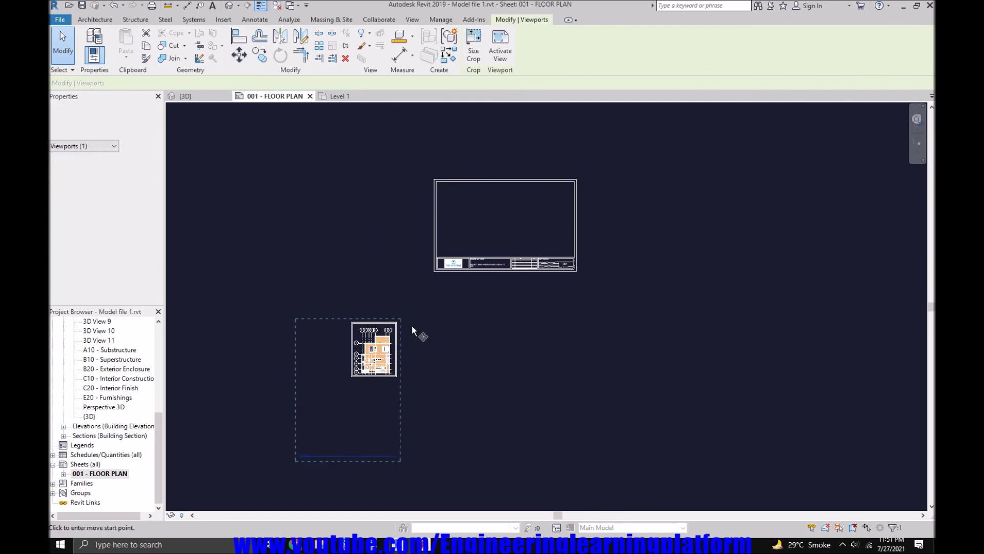
pyautogui.click(396, 323)
pyautogui.click(398, 308)
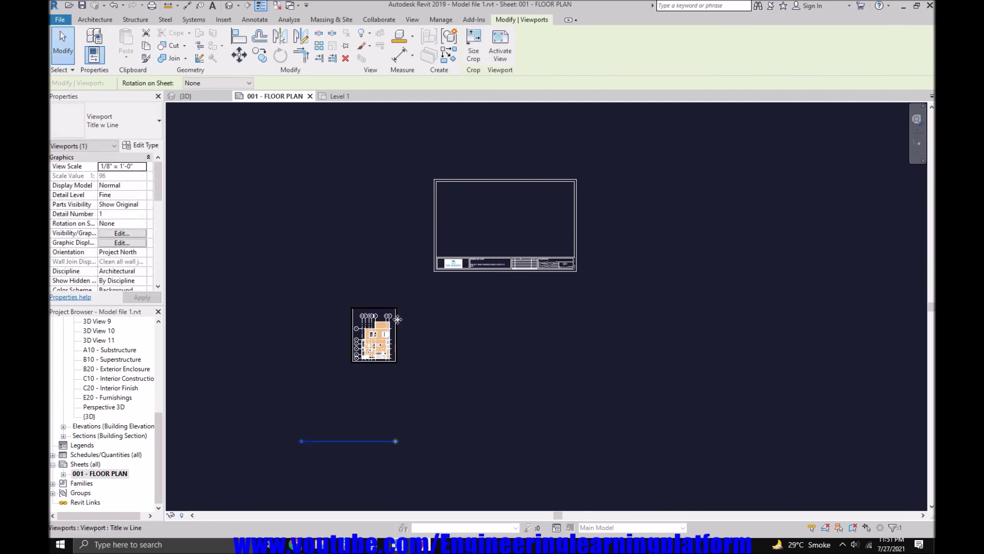
pyautogui.press('m')
pyautogui.press('v')
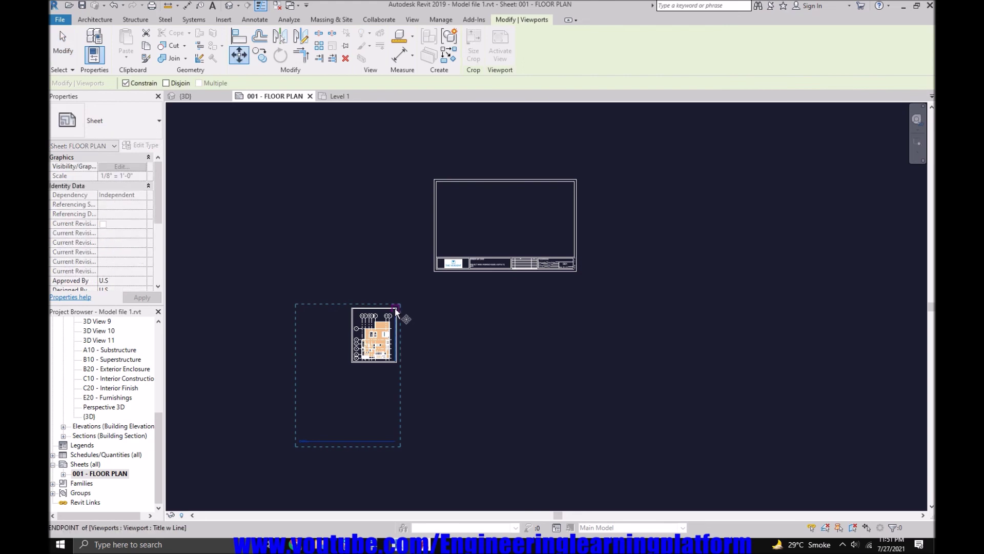
pyautogui.click(396, 308)
pyautogui.click(393, 203)
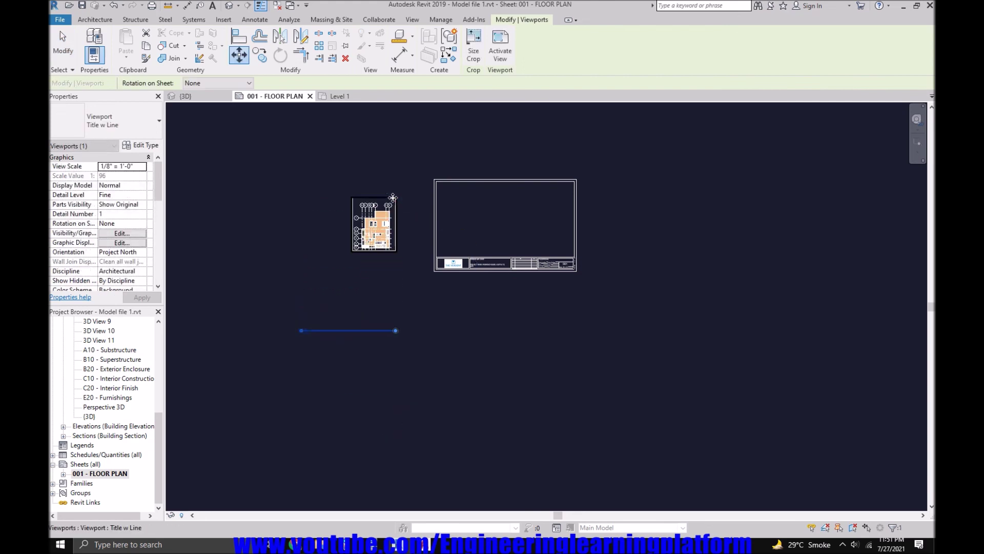
pyautogui.moveTo(400, 313); pyautogui.dragTo(372, 381, button='middle')
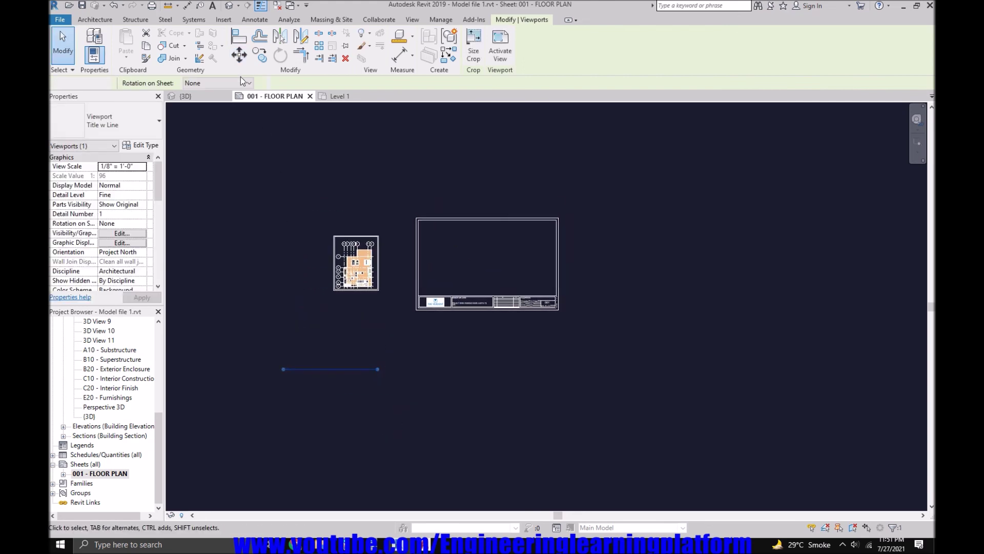
pyautogui.press('r')
pyautogui.press('h')
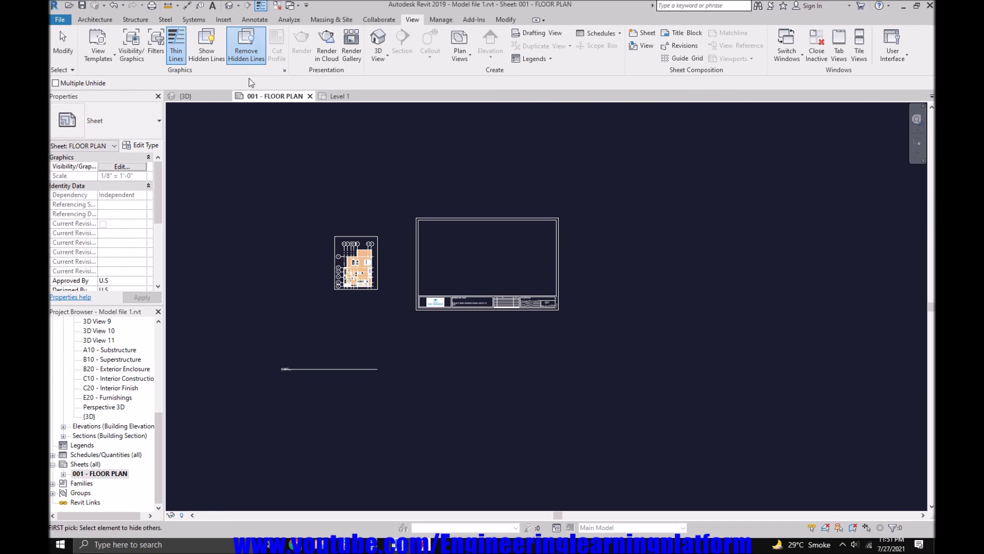
pyautogui.press('Escape')
# Turn off the Constrain option and move the viewport diagonally to the upper-left corner of the title block
pyautogui.moveTo(394, 400); pyautogui.dragTo(247, 332)
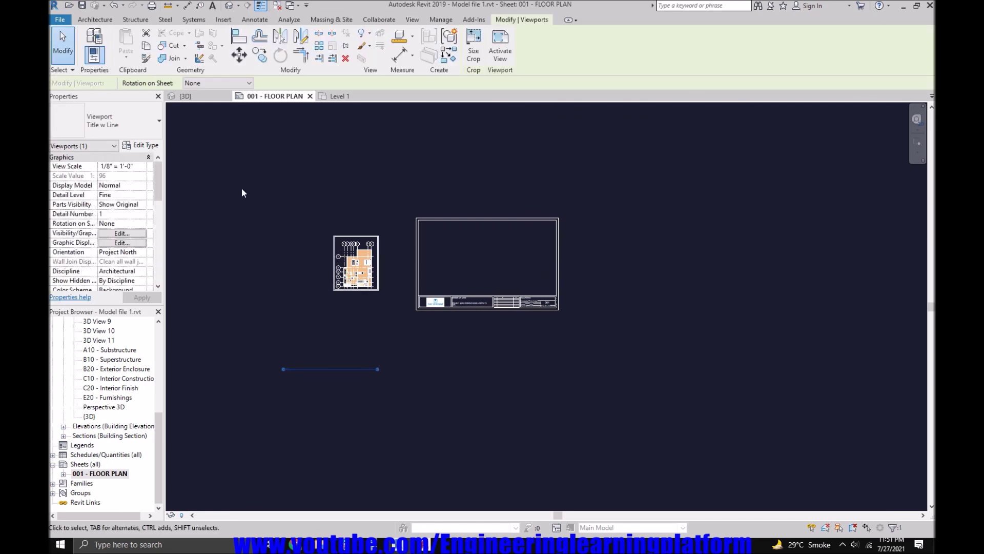
pyautogui.click(241, 54)
pyautogui.click(276, 376)
pyautogui.click(125, 84)
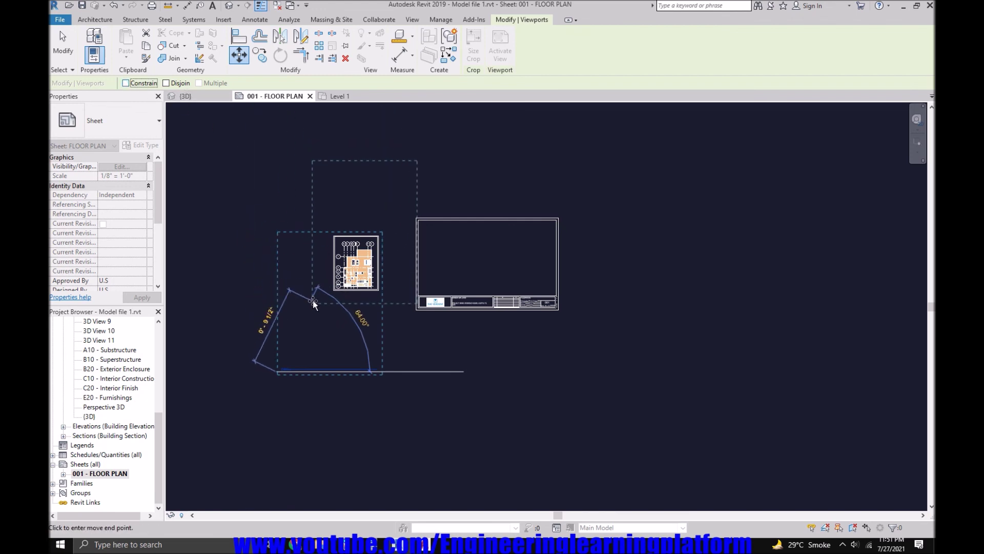
pyautogui.click(318, 303)
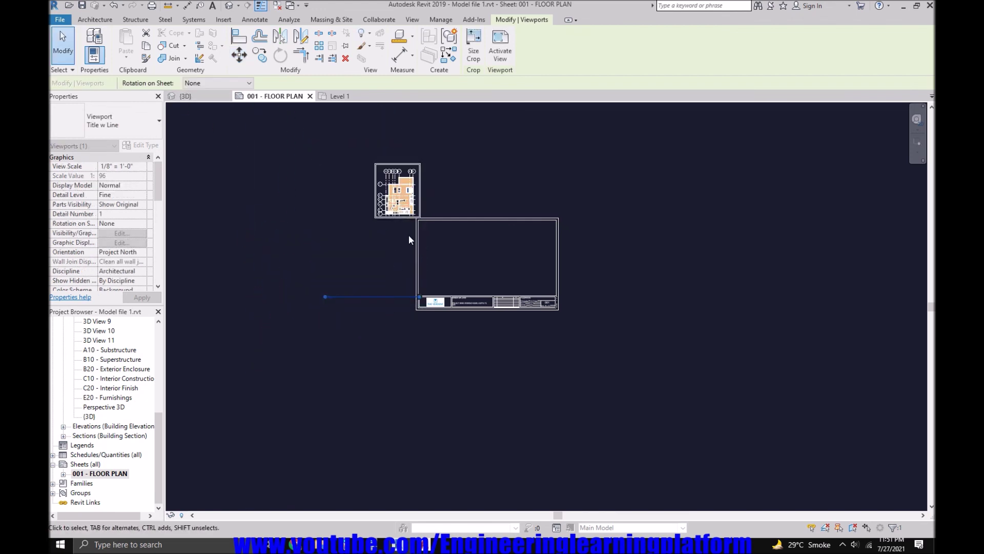
# Move the viewport further up and to the right, so the plan lies above the title block
pyautogui.click(403, 252)
pyautogui.click(362, 183)
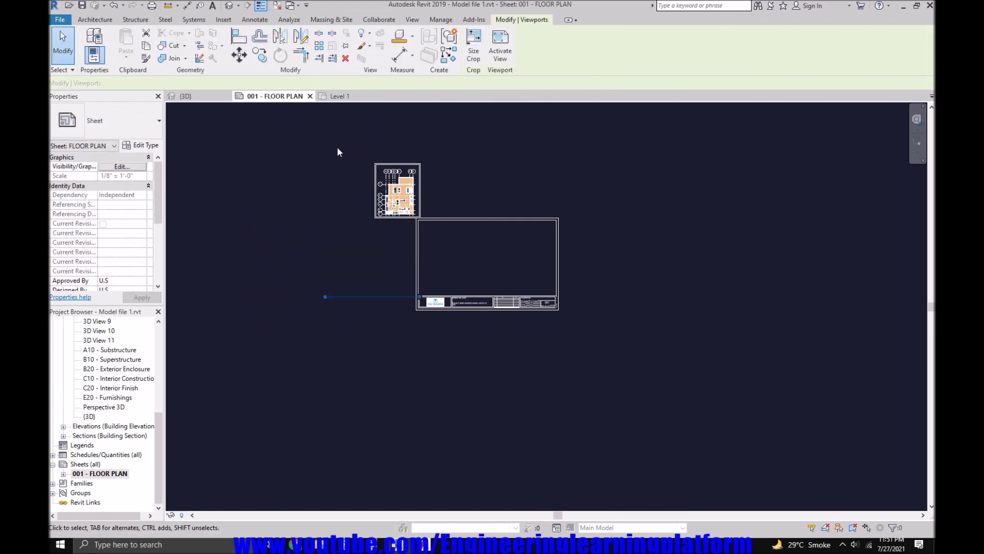
pyautogui.click(240, 56)
pyautogui.click(373, 328)
pyautogui.click(384, 309)
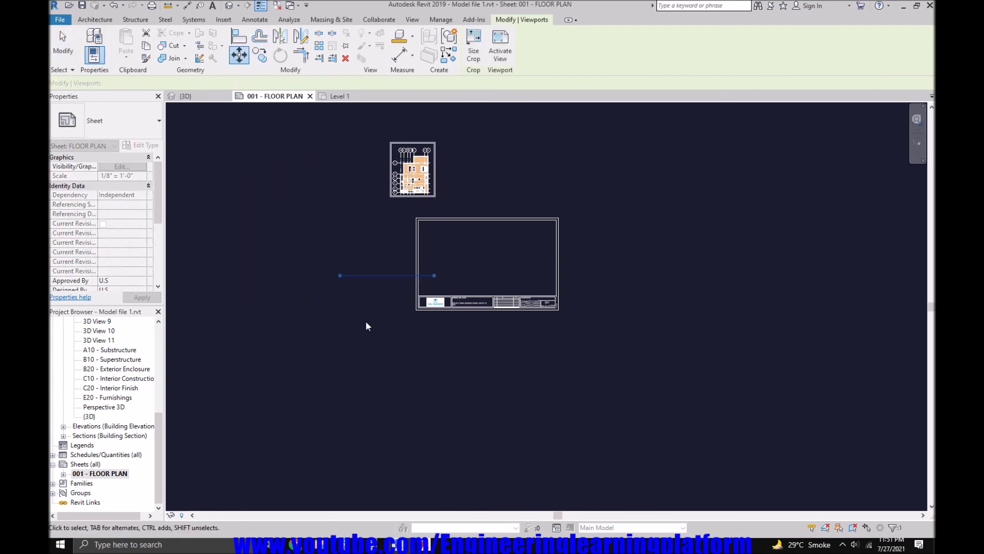
pyautogui.click(387, 281)
pyautogui.click(386, 277)
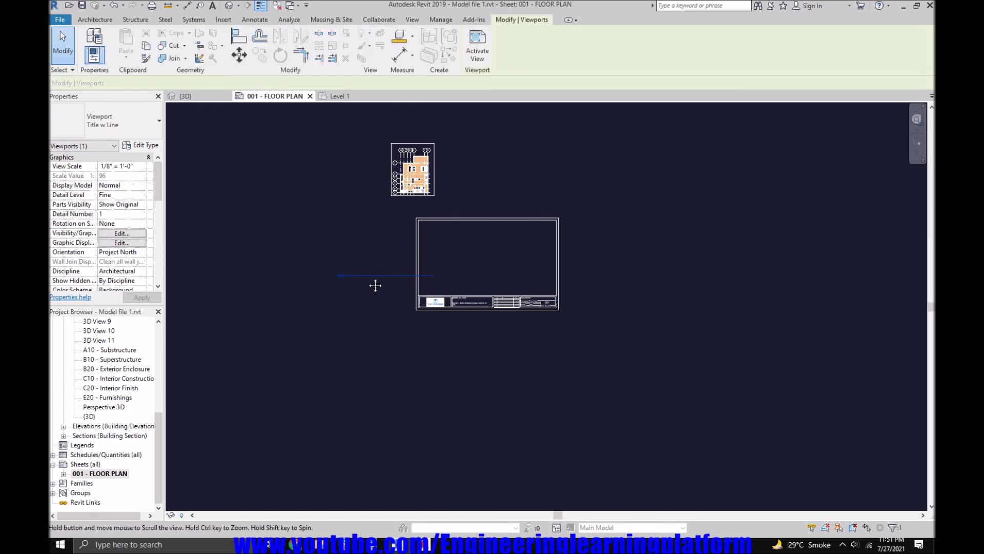
# Delete the Level 1 floor plan viewport with its title line from the sheet
pyautogui.moveTo(375, 286); pyautogui.dragTo(336, 337, button='middle')
pyautogui.moveTo(340, 359); pyautogui.dragTo(266, 299)
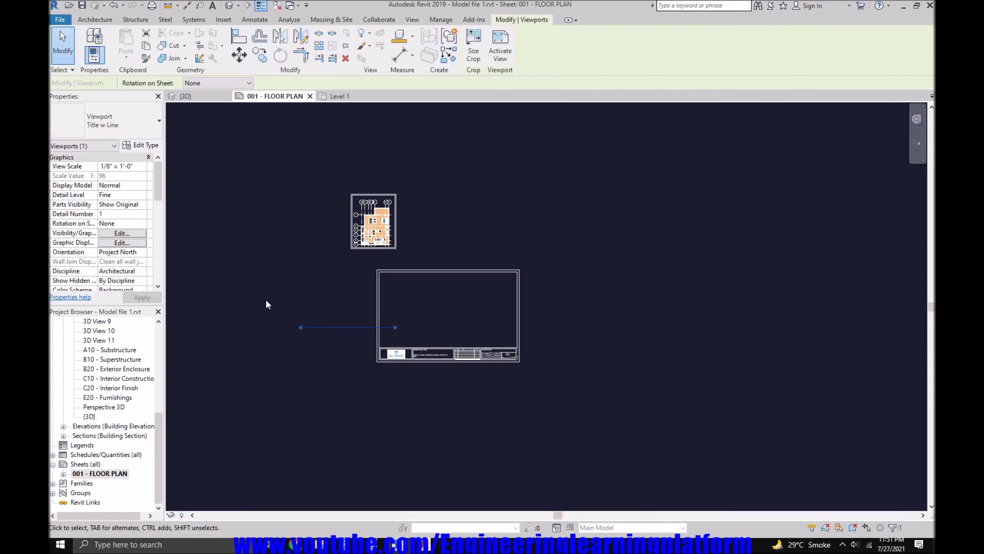
pyautogui.press('Delete')
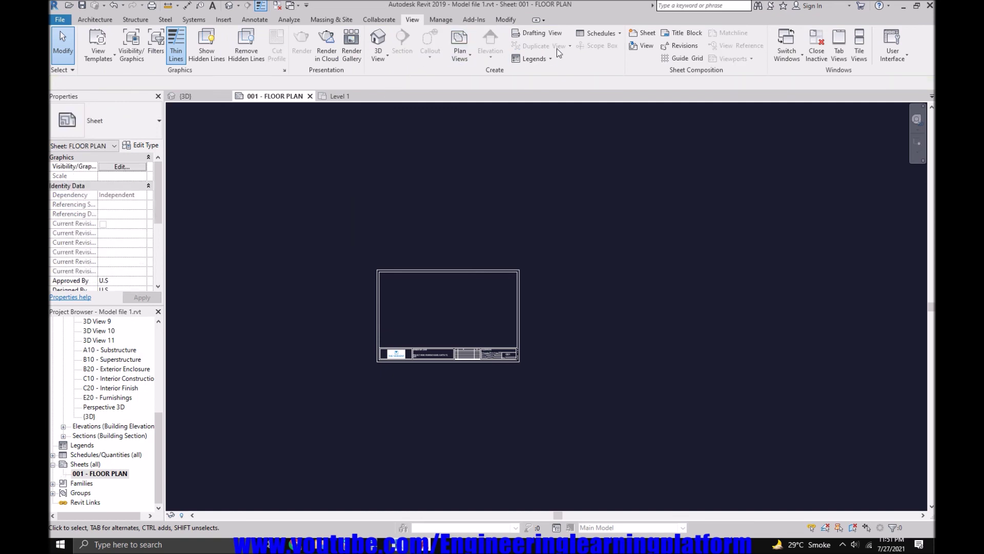
# Place the Floor Plan: Level 1 view on the sheet, in the left half of the drawing area above the title block
pyautogui.click(643, 47)
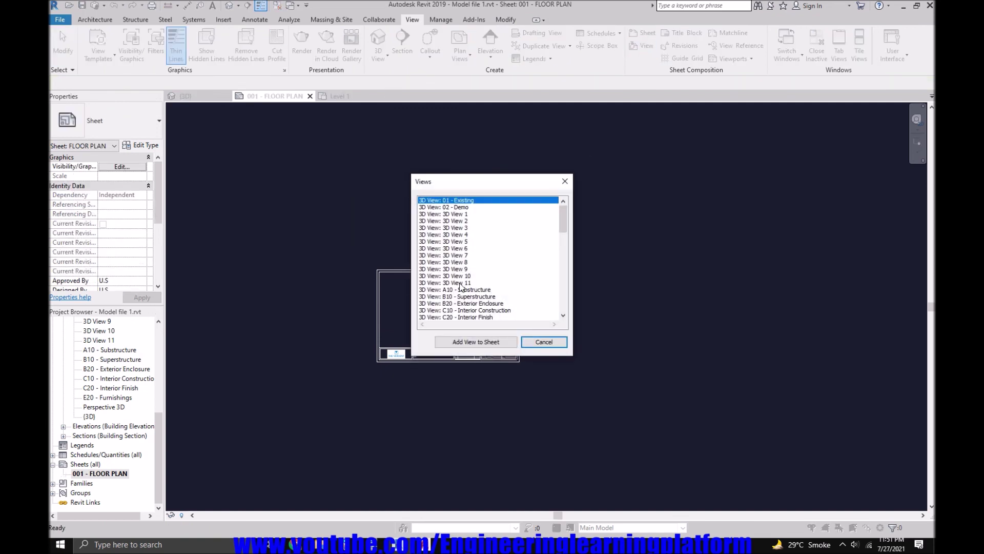
pyautogui.click(484, 310)
pyautogui.scroll(-10, 484, 311)
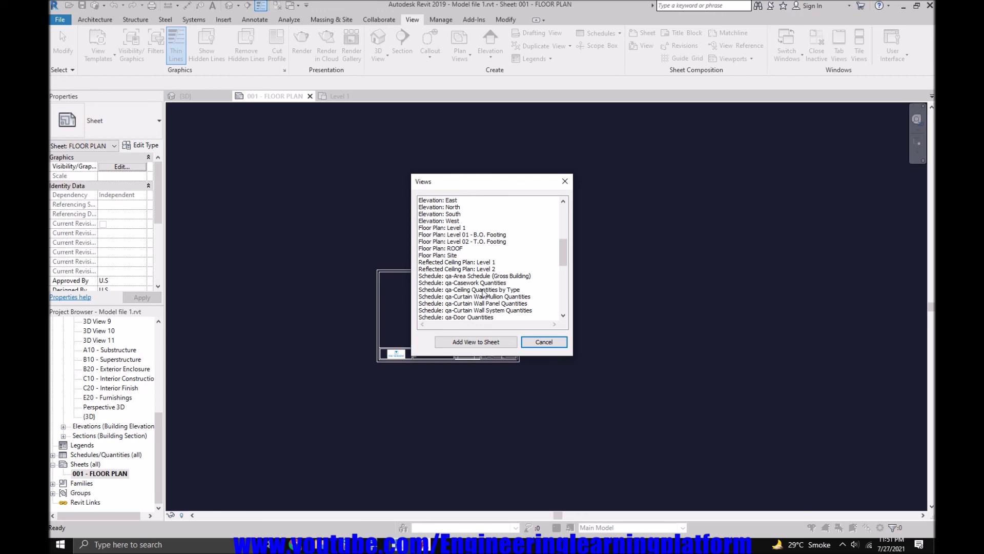
pyautogui.click(486, 236)
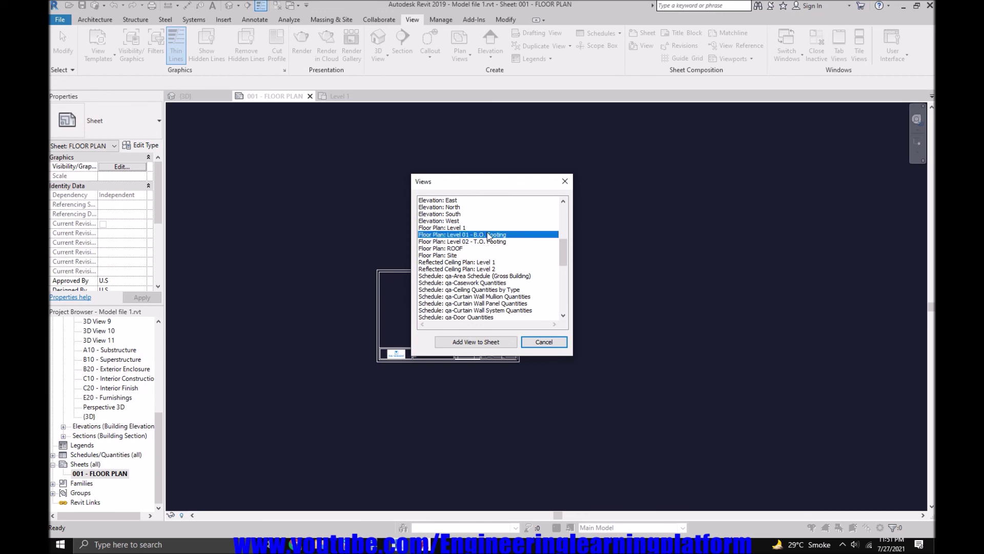
pyautogui.press('Up')
pyautogui.click(475, 342)
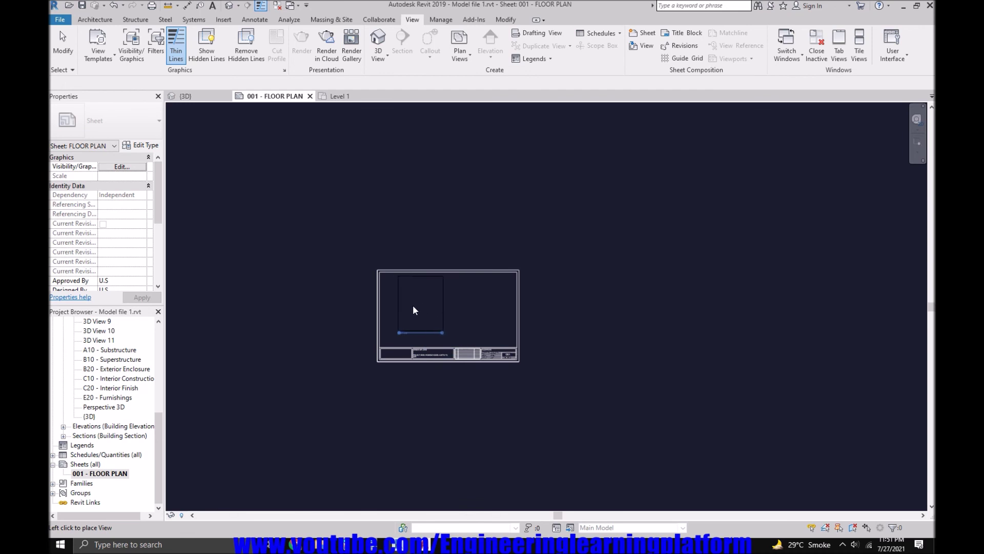
pyautogui.click(410, 308)
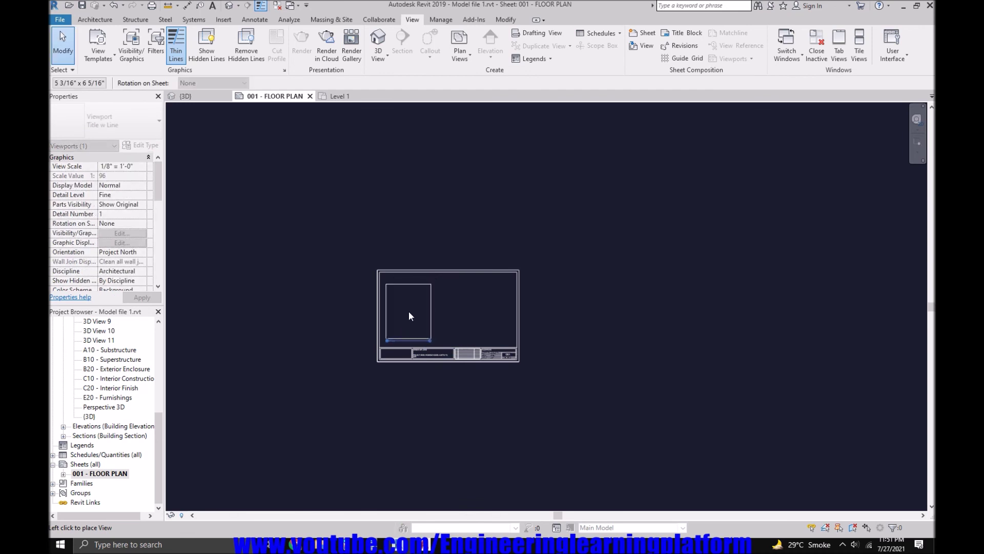
pyautogui.click(408, 311)
pyautogui.scroll(4, 407, 327)
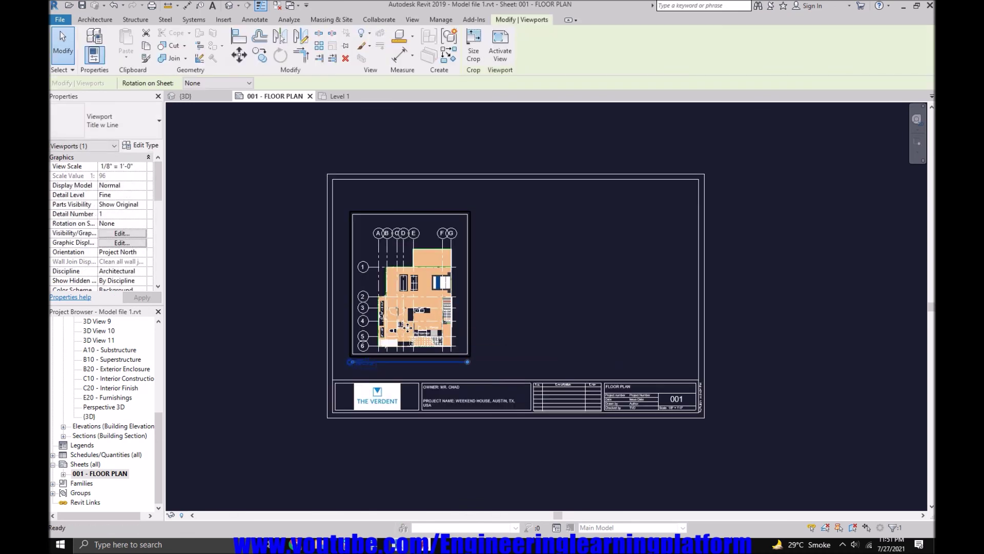
pyautogui.click(353, 380)
# Check the placed floor plan and its Level 1 title on the sheet, and save the project
pyautogui.scroll(3, 359, 369)
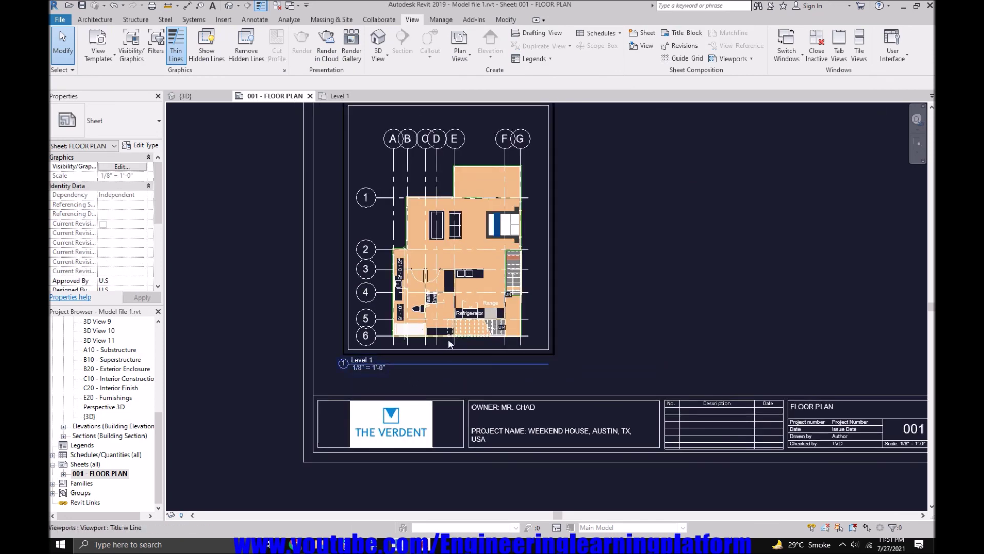
pyautogui.scroll(-3, 442, 364)
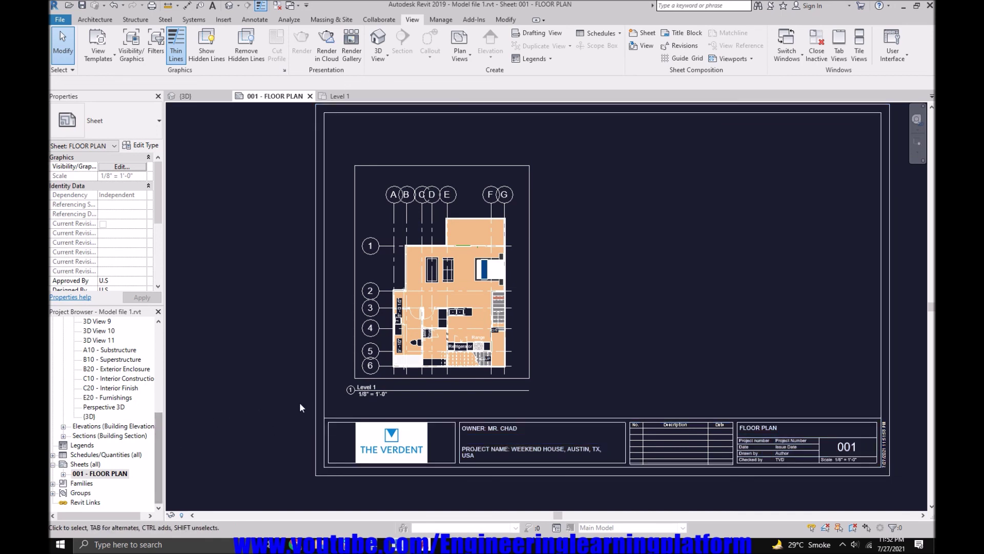
pyautogui.scroll(-1, 300, 402)
pyautogui.hotkey('ctrl', 's')
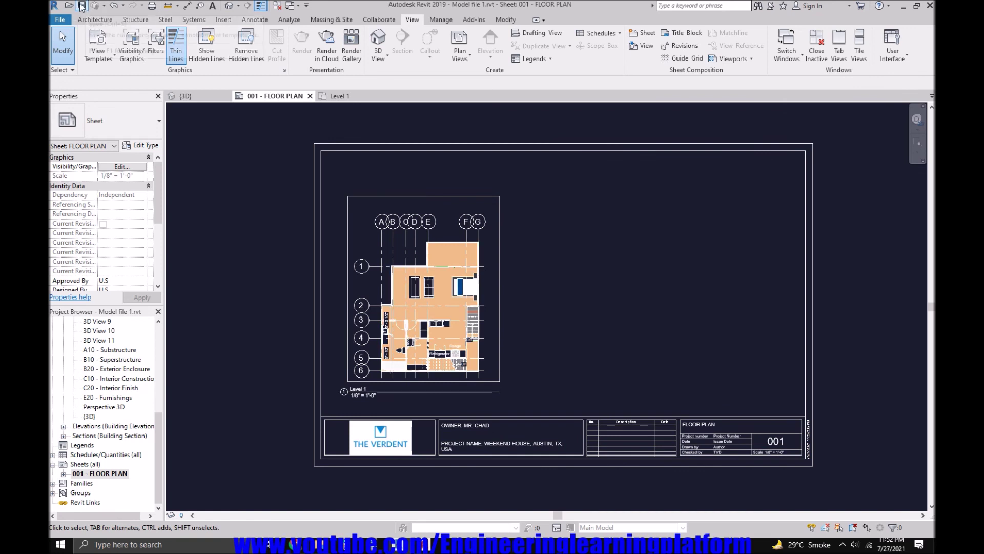
pyautogui.moveTo(158, 436); pyautogui.dragTo(159, 340)
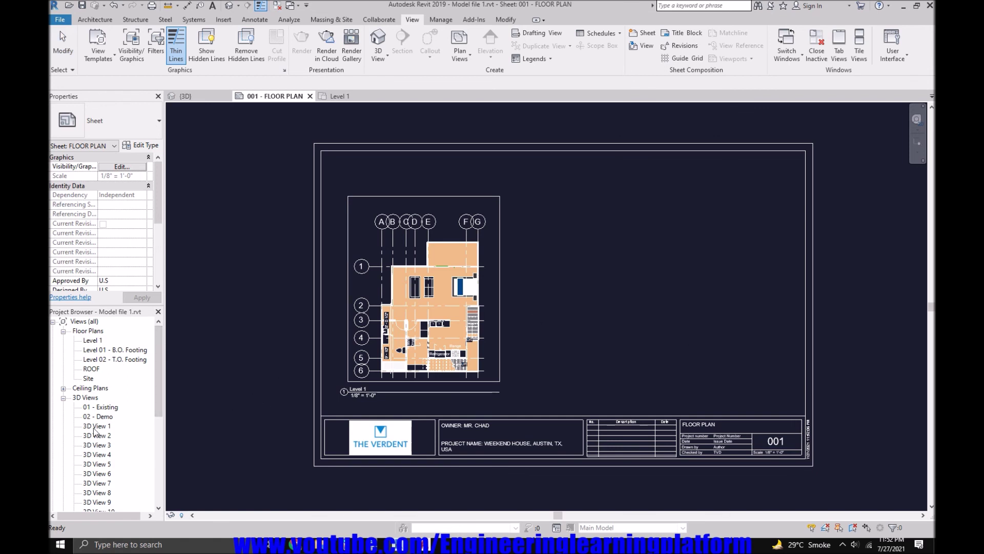
pyautogui.moveTo(162, 373); pyautogui.dragTo(161, 460)
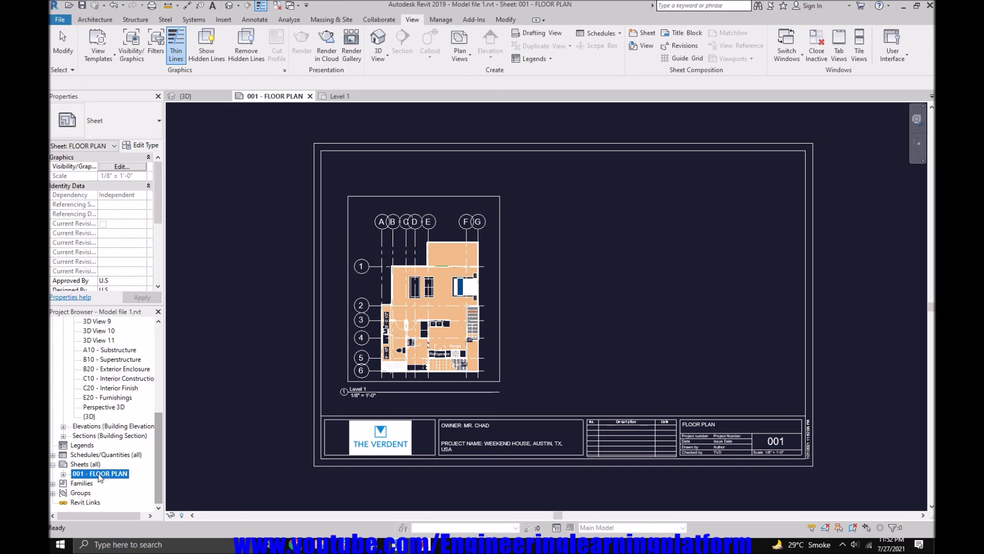
pyautogui.click(842, 545)
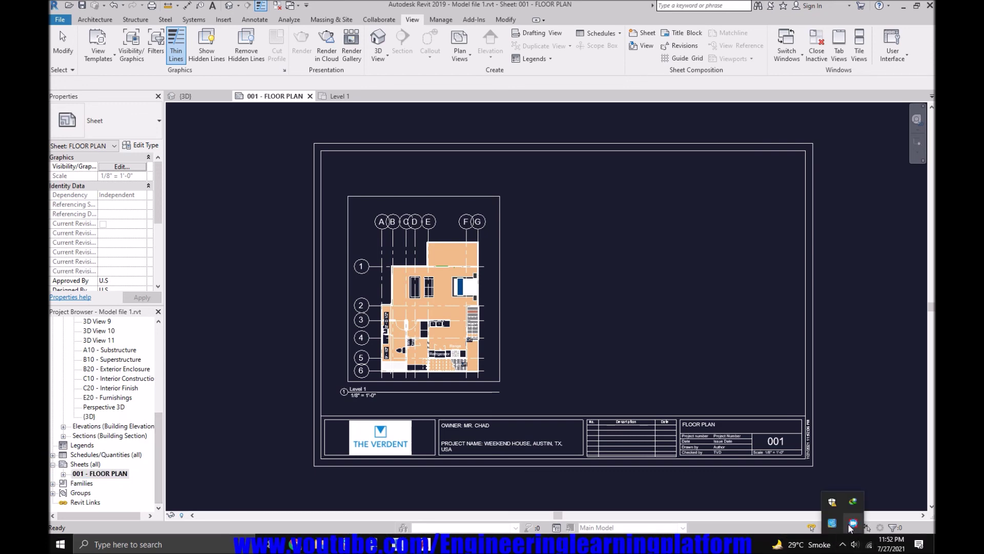
pyautogui.rightClick(851, 523)
pyautogui.click(872, 504)
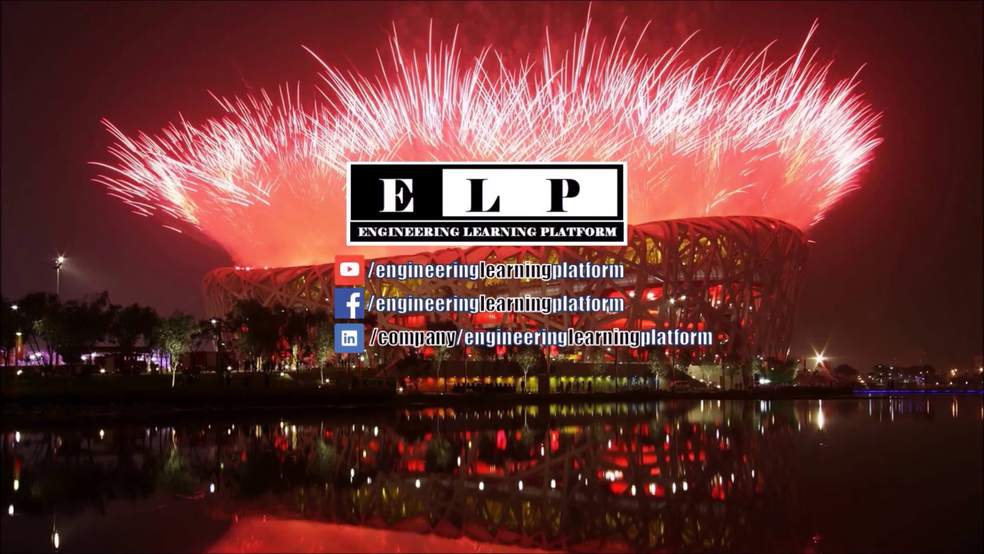